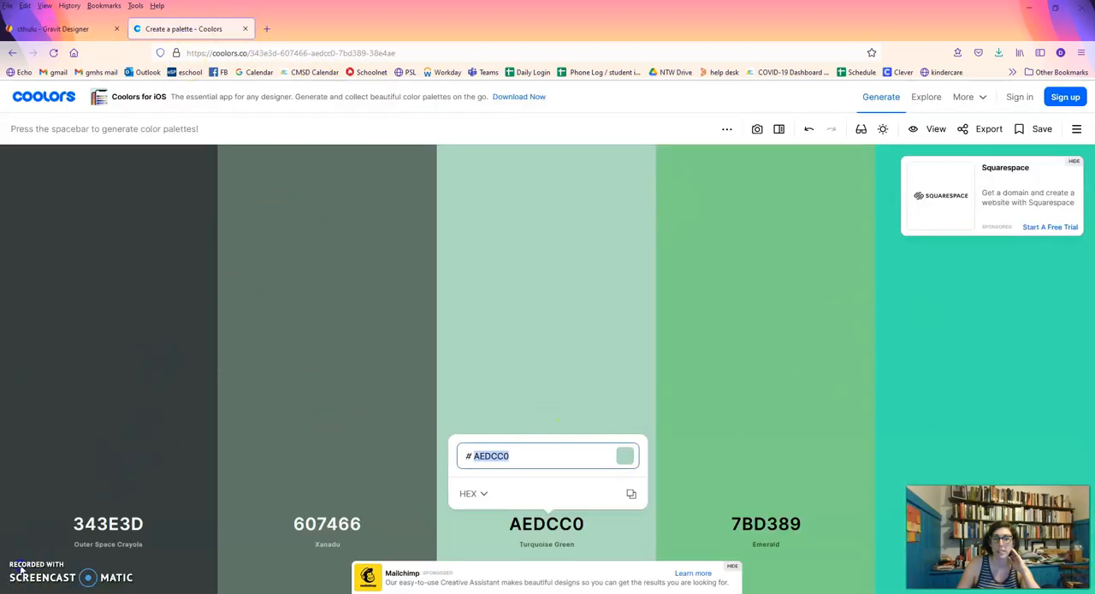
Open the Emerald 7BD389 hex code in Coolors, then switch to Gravit Designer and inspect the colour of the "thulu" text.
{"action": "left_click", "coordinate": [766, 532]}
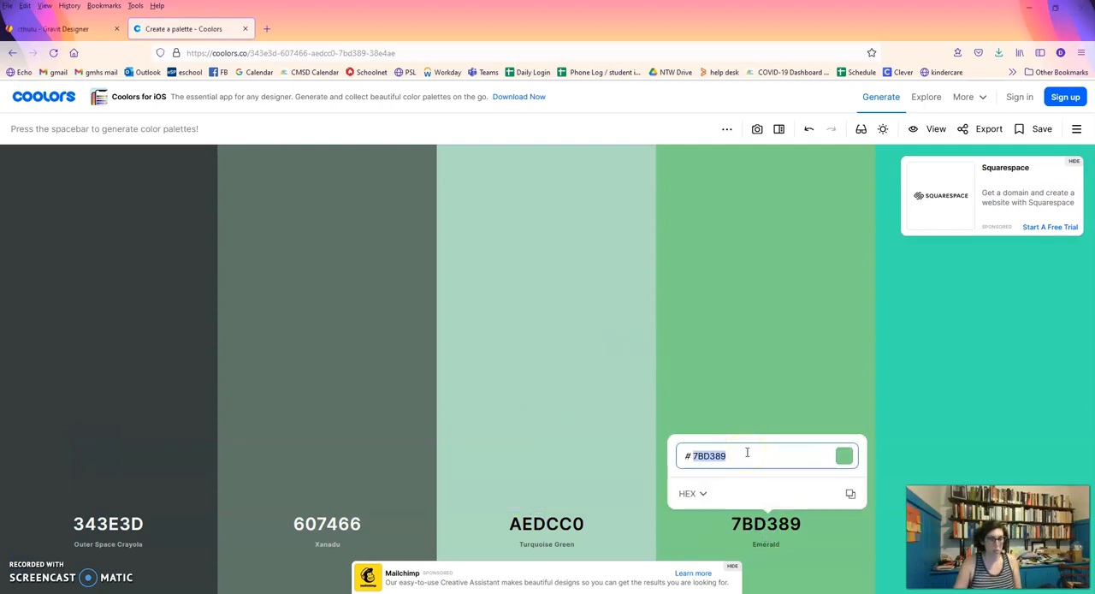
{"action": "left_click", "coordinate": [72, 30]}
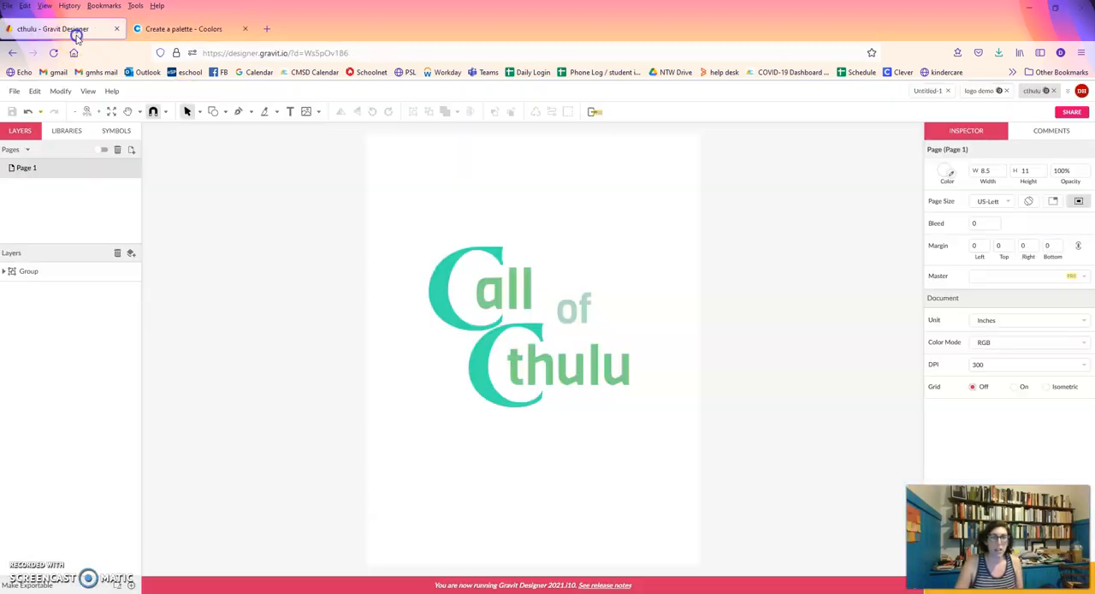
{"action": "left_click", "coordinate": [526, 336]}
{"action": "double_click", "coordinate": [564, 363]}
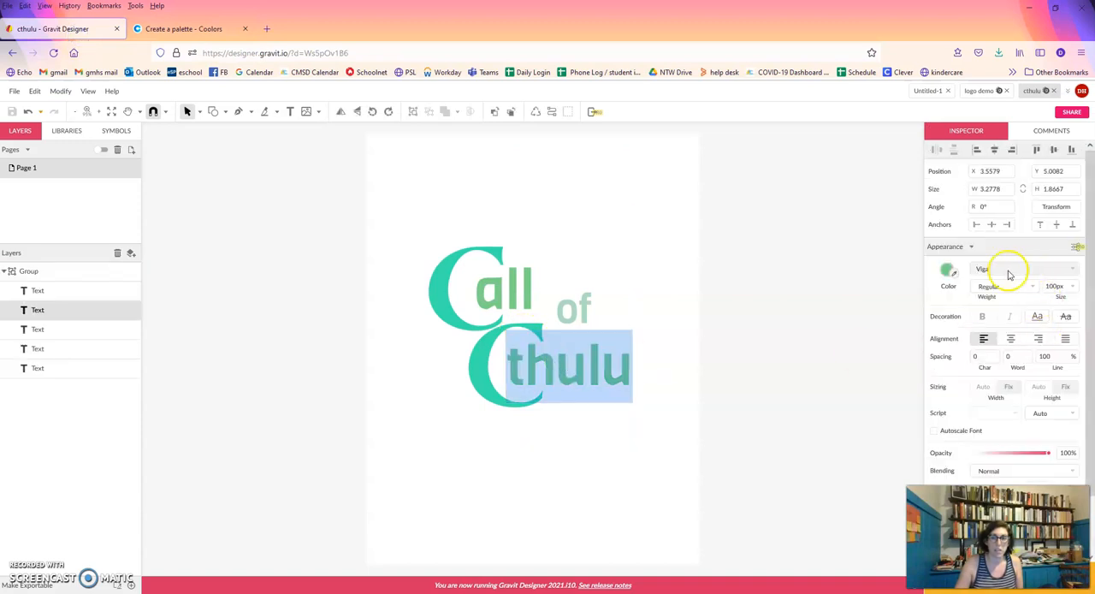
{"action": "left_click", "coordinate": [945, 271]}
{"action": "left_click", "coordinate": [964, 415]}
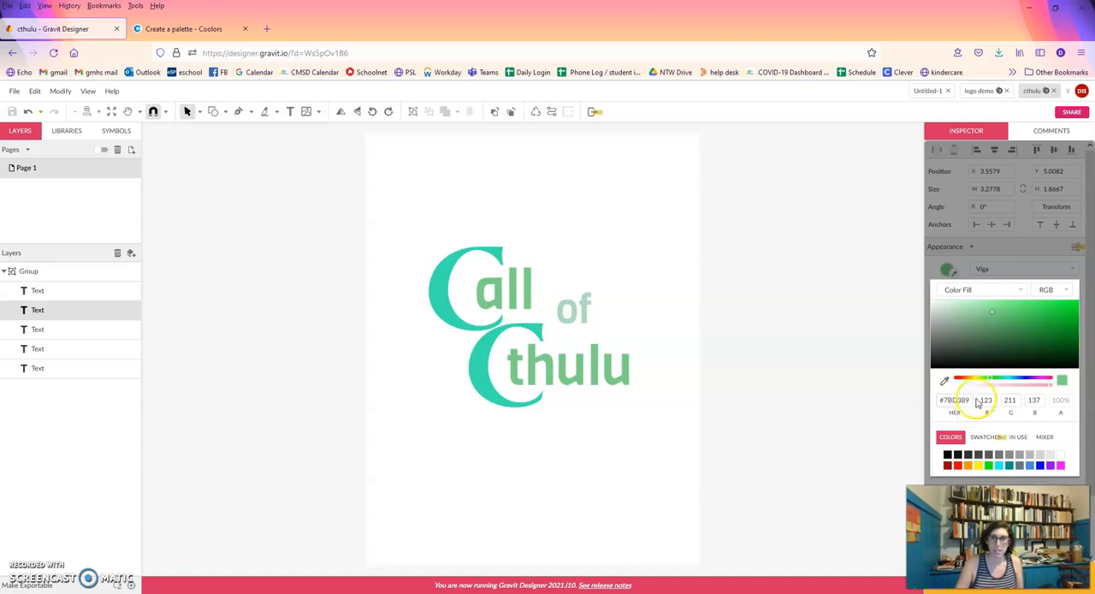
{"action": "left_click", "coordinate": [740, 365]}
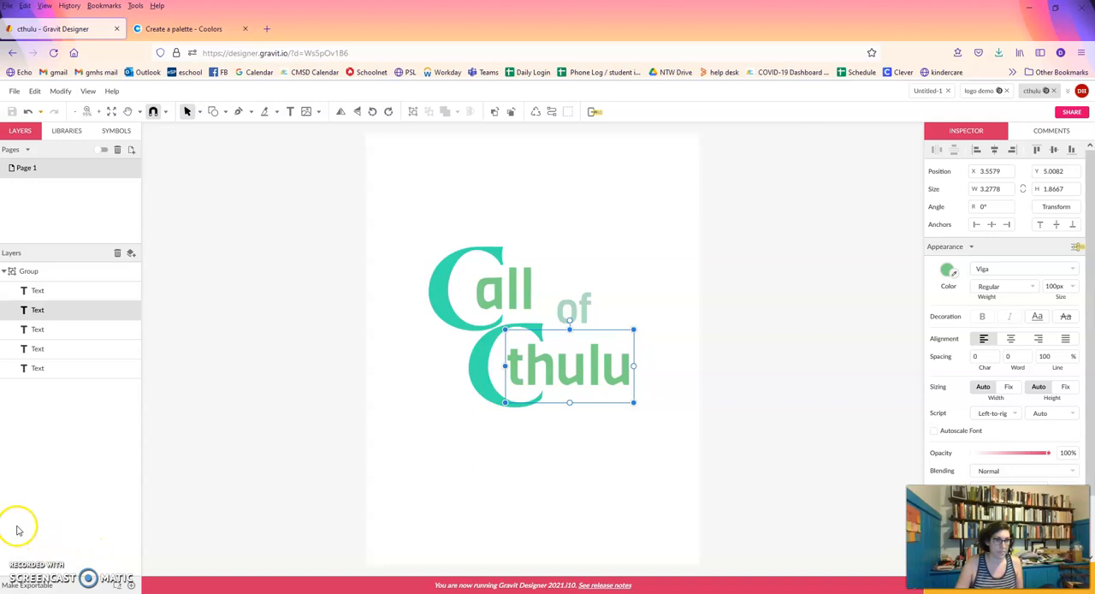
Ungroup the "Call of Cthulu" lettering into separate text objects.
{"action": "left_click", "coordinate": [728, 499]}
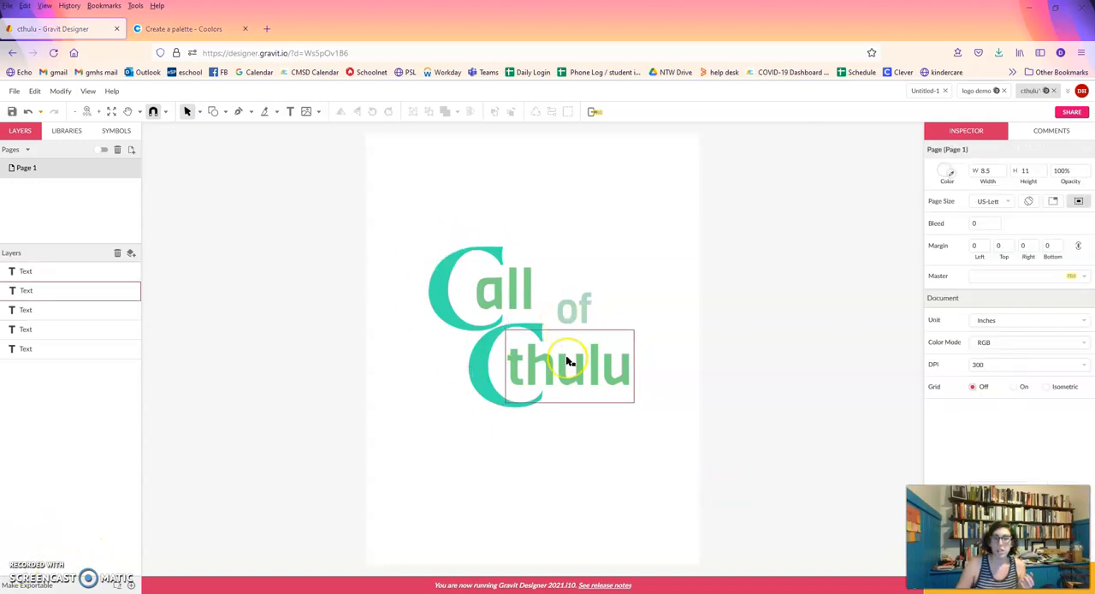
{"action": "left_click", "coordinate": [492, 384]}
{"action": "left_click", "coordinate": [590, 477]}
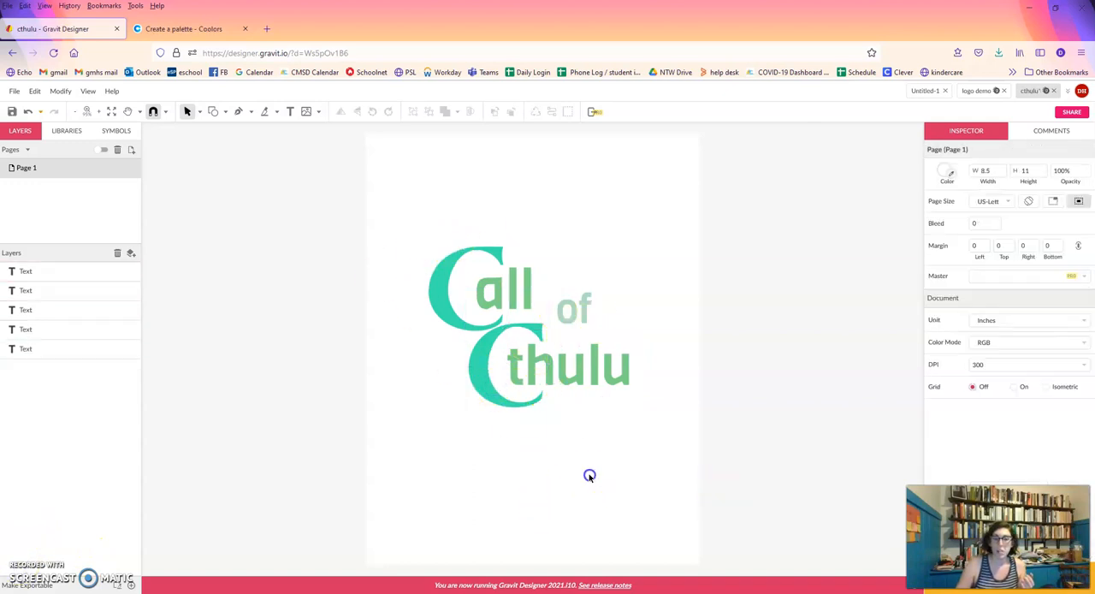
Add a text object reading "C" above the lettering.
{"action": "left_click", "coordinate": [291, 112]}
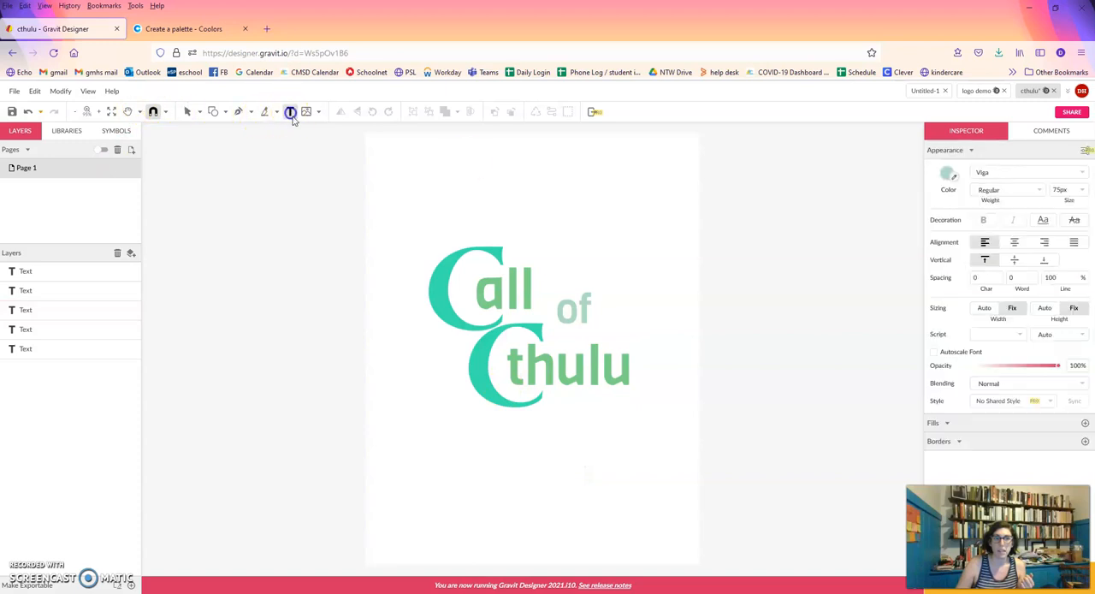
{"action": "left_click", "coordinate": [460, 174]}
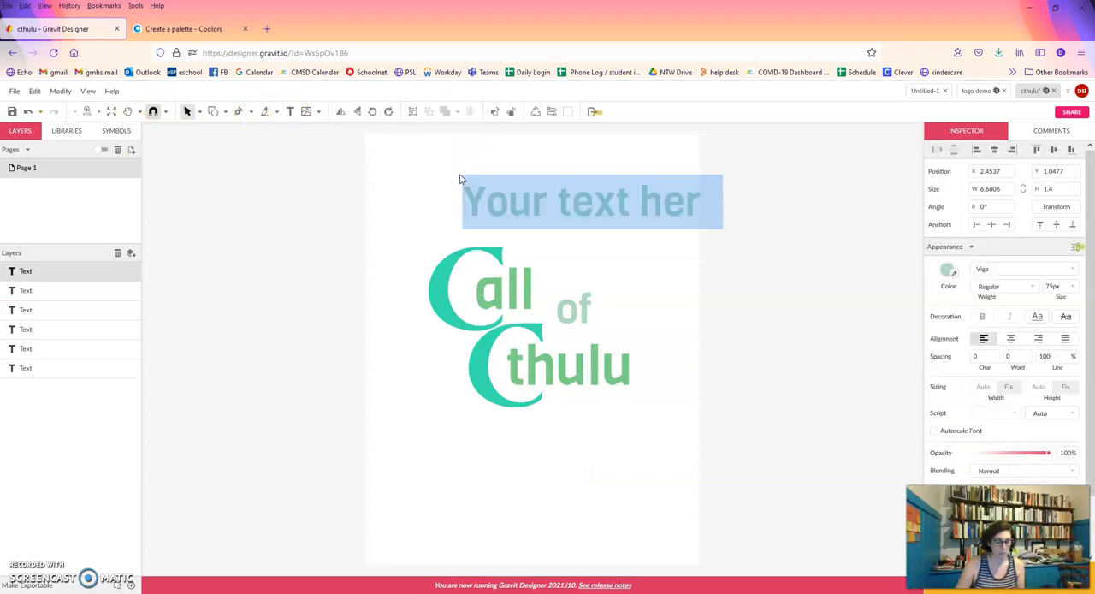
{"action": "type", "text": "C"}
{"action": "double_click", "coordinate": [479, 202]}
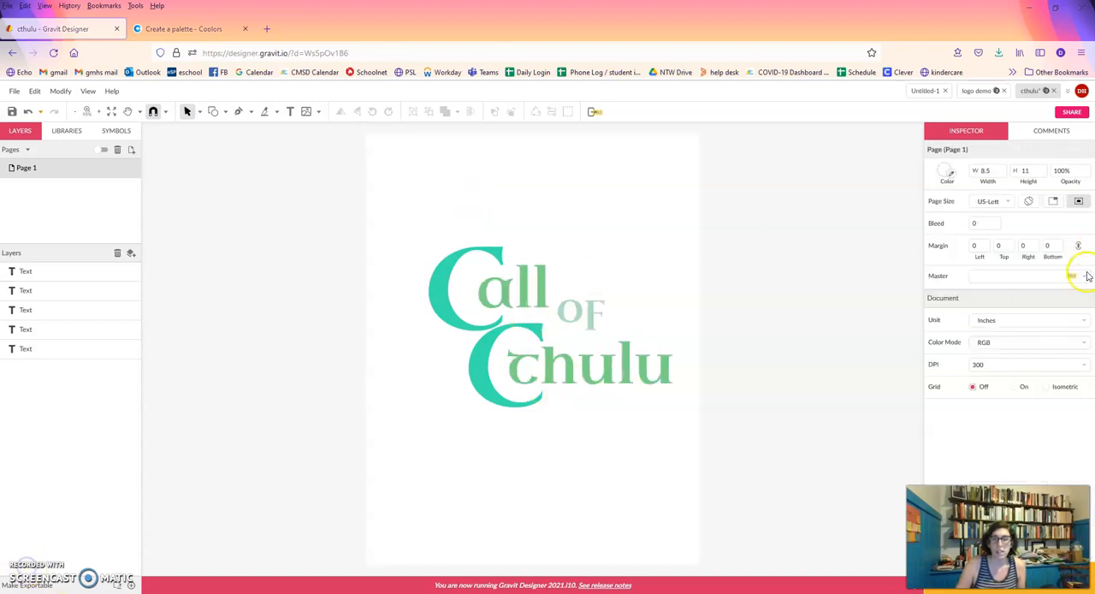
Look up the font of the large C in the list of web fonts.
{"action": "left_click", "coordinate": [501, 354]}
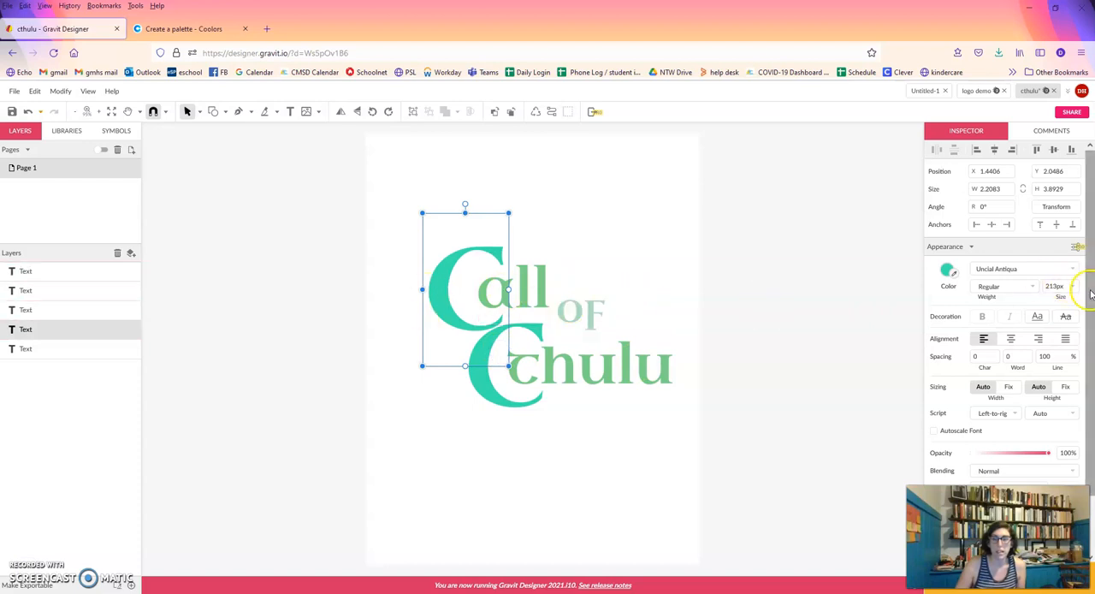
{"action": "left_click", "coordinate": [1070, 269]}
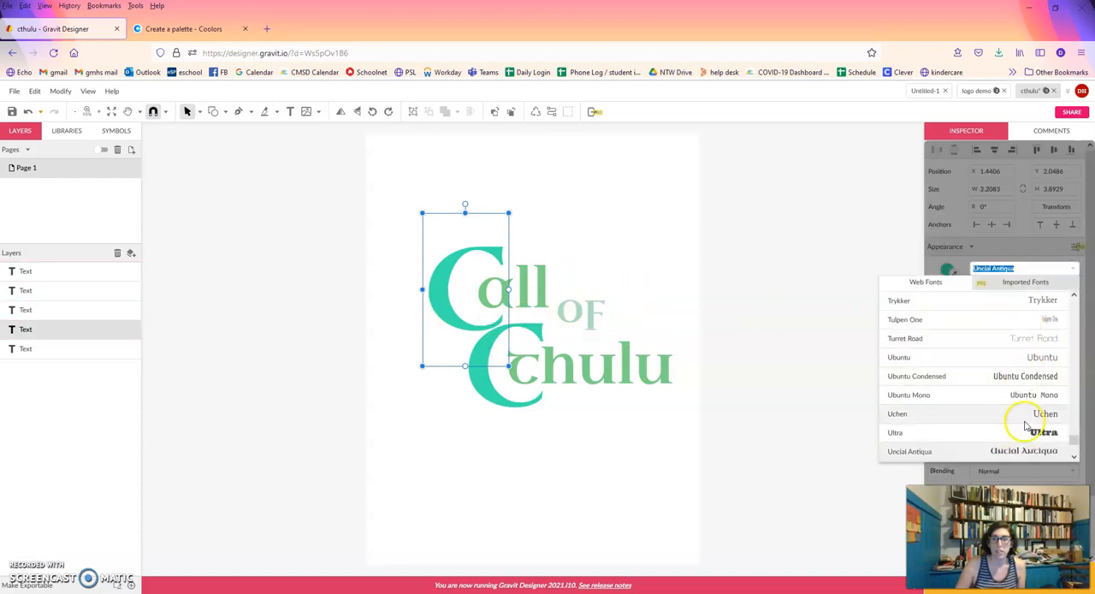
{"action": "left_click", "coordinate": [621, 419]}
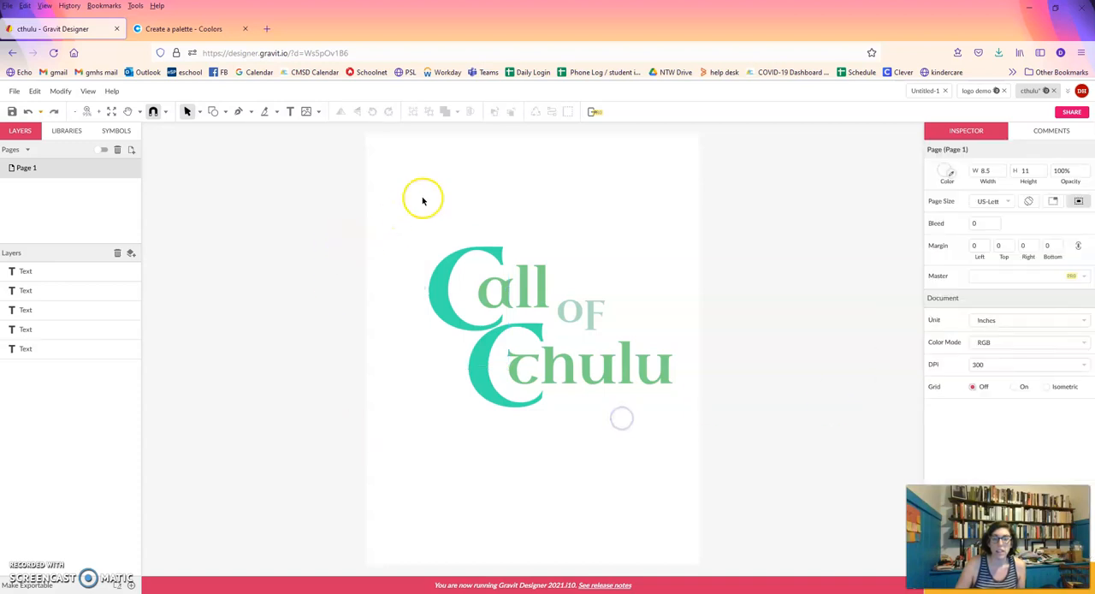
Group all the text objects of the "Call of Cthulu" lettering and move the group toward the middle of the page.
{"action": "left_click_drag", "start_coordinate": [384, 203], "coordinate": [705, 486]}
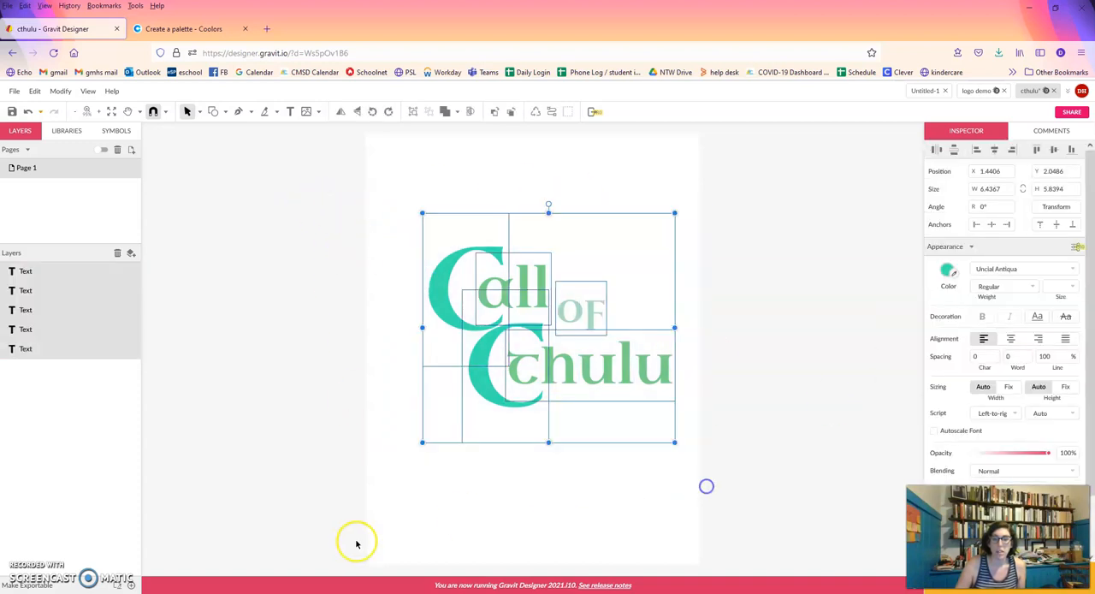
{"action": "right_click", "coordinate": [560, 317]}
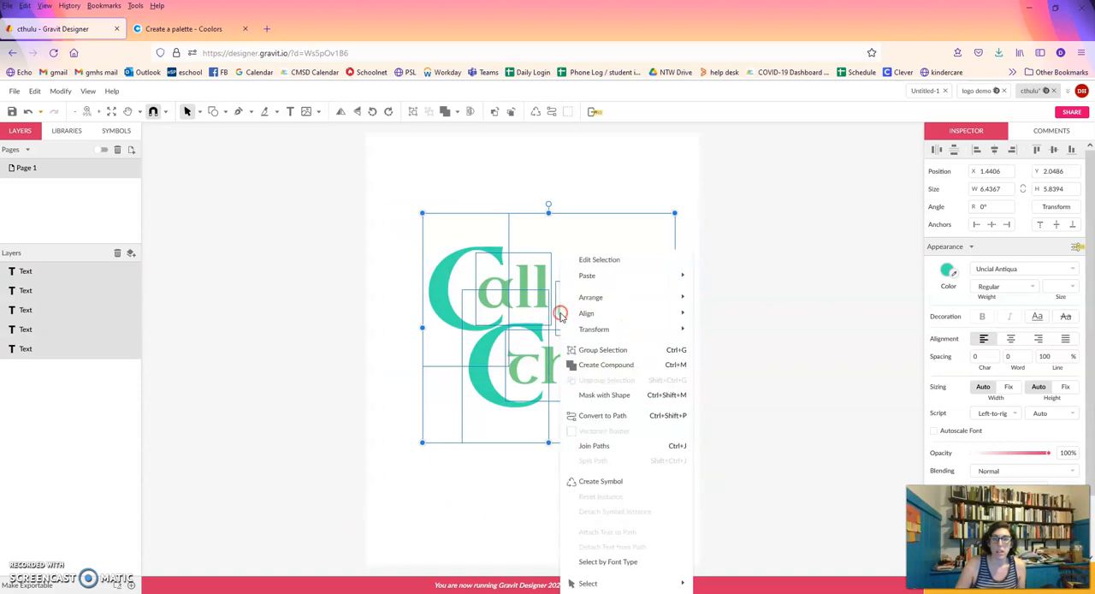
{"action": "left_click", "coordinate": [596, 351]}
{"action": "left_click_drag", "start_coordinate": [594, 357], "coordinate": [552, 409]}
{"action": "left_click", "coordinate": [578, 529]}
{"action": "left_click", "coordinate": [565, 466]}
{"action": "left_click", "coordinate": [492, 276]}
{"action": "left_click", "coordinate": [347, 217]}
{"action": "left_click", "coordinate": [523, 307]}
{"action": "left_click", "coordinate": [655, 228]}
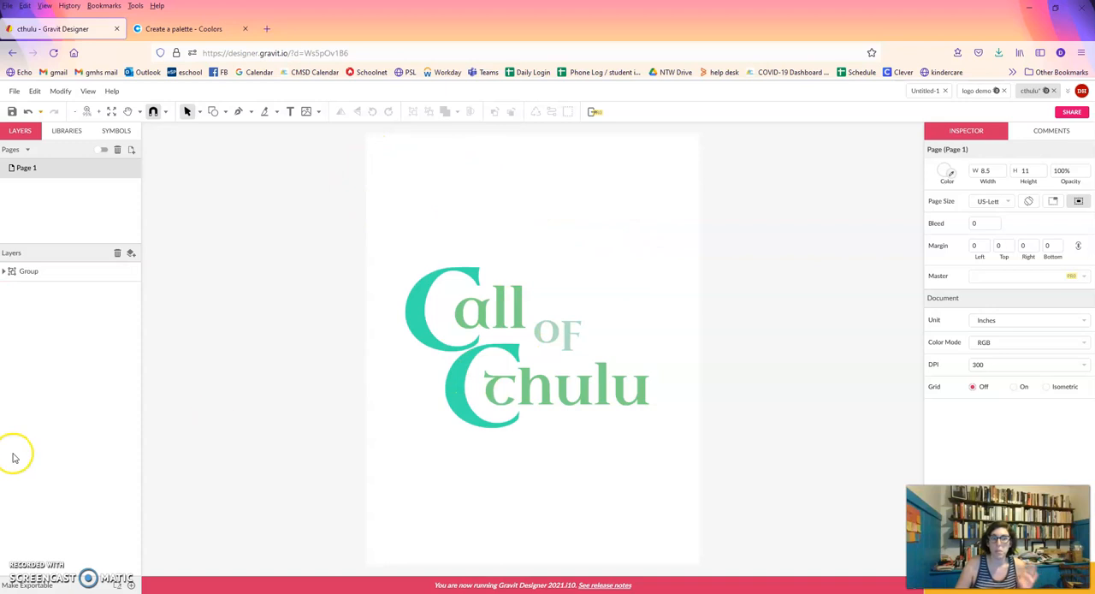
Draw a closed, straight-sided tentacle-like arch around the top of "Call" with the Pen tool, about 5.6 by 4.9 inches.
{"action": "left_click", "coordinate": [238, 112]}
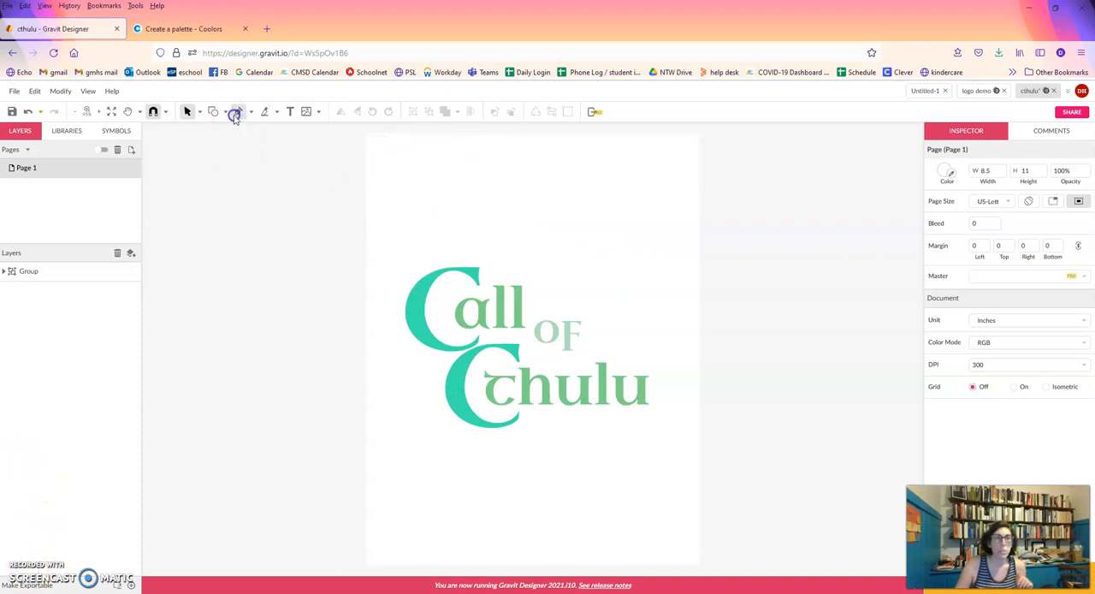
{"action": "left_click", "coordinate": [504, 270]}
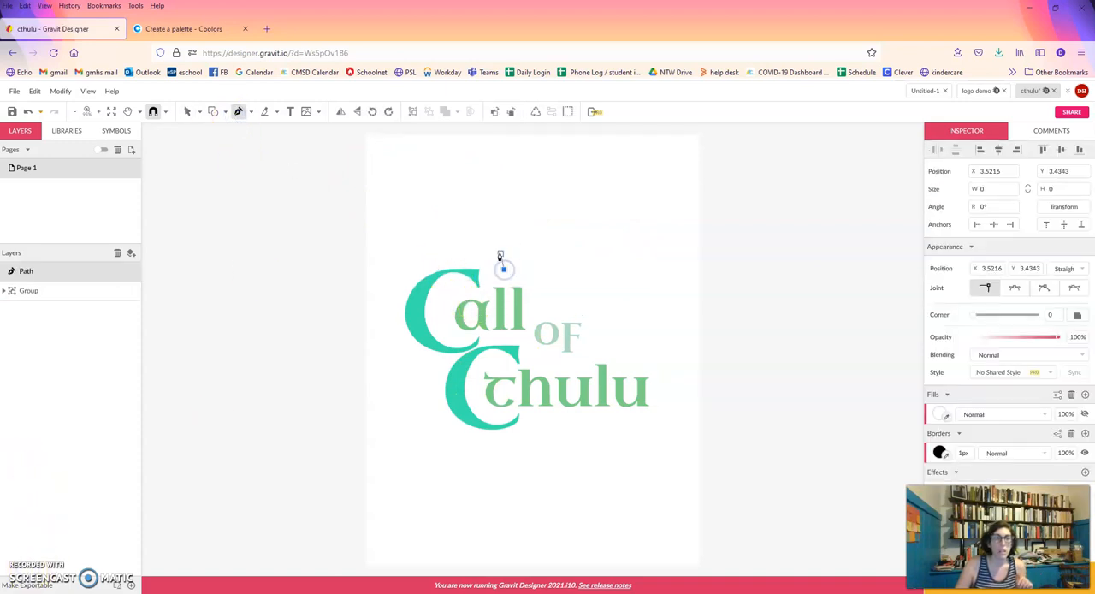
{"action": "left_click", "coordinate": [490, 247]}
{"action": "left_click", "coordinate": [446, 220]}
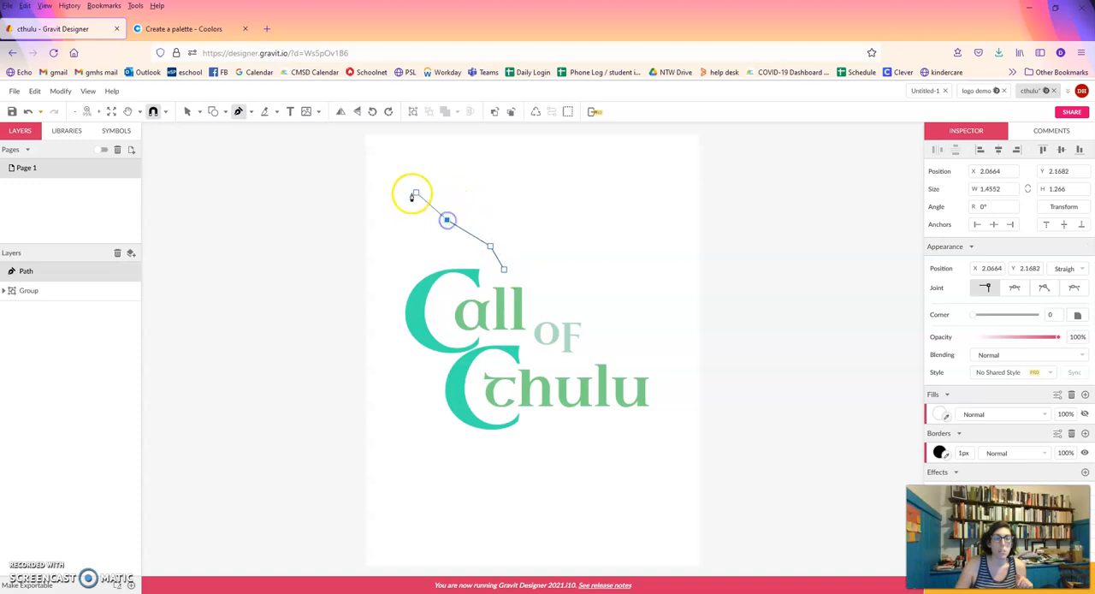
{"action": "left_click", "coordinate": [390, 269]}
{"action": "left_click", "coordinate": [396, 325]}
{"action": "left_click", "coordinate": [374, 355]}
{"action": "left_click_drag", "start_coordinate": [376, 352], "coordinate": [376, 317]}
{"action": "left_click", "coordinate": [362, 259]}
{"action": "left_click", "coordinate": [376, 201]}
{"action": "left_click_drag", "start_coordinate": [420, 159], "coordinate": [425, 167]}
{"action": "left_click", "coordinate": [483, 174]}
{"action": "left_click", "coordinate": [525, 223]}
{"action": "left_click", "coordinate": [532, 195]}
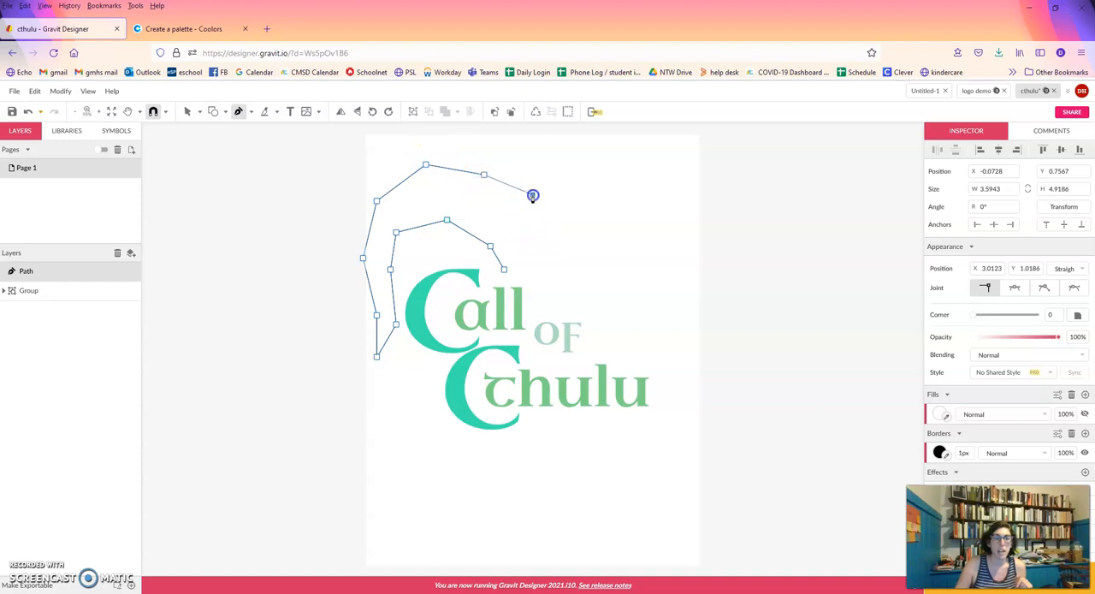
{"action": "left_click", "coordinate": [573, 253]}
{"action": "left_click", "coordinate": [583, 291]}
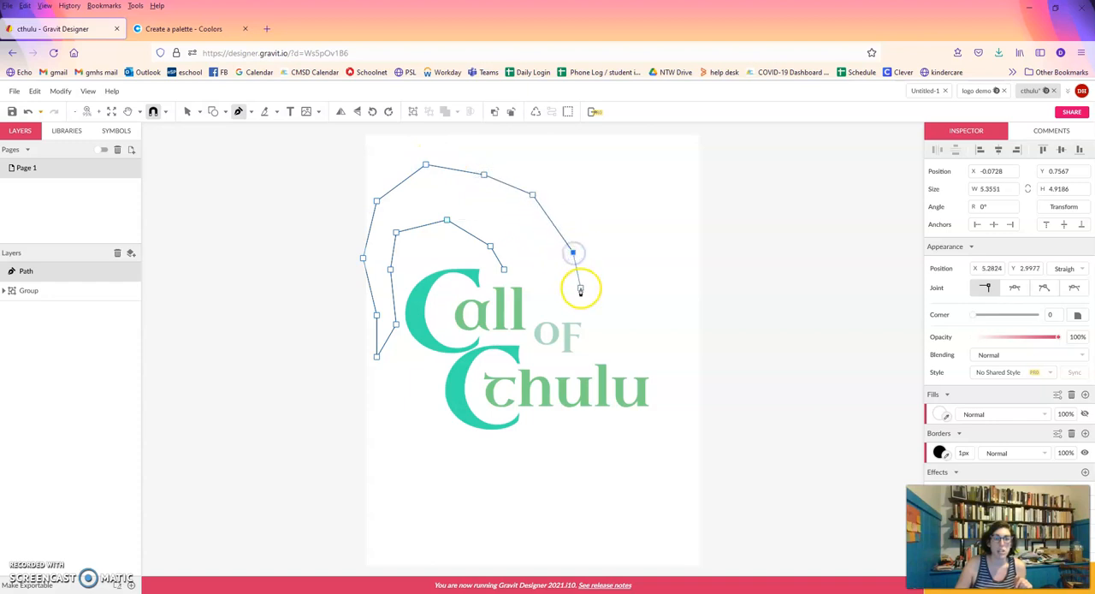
{"action": "left_click", "coordinate": [580, 310]}
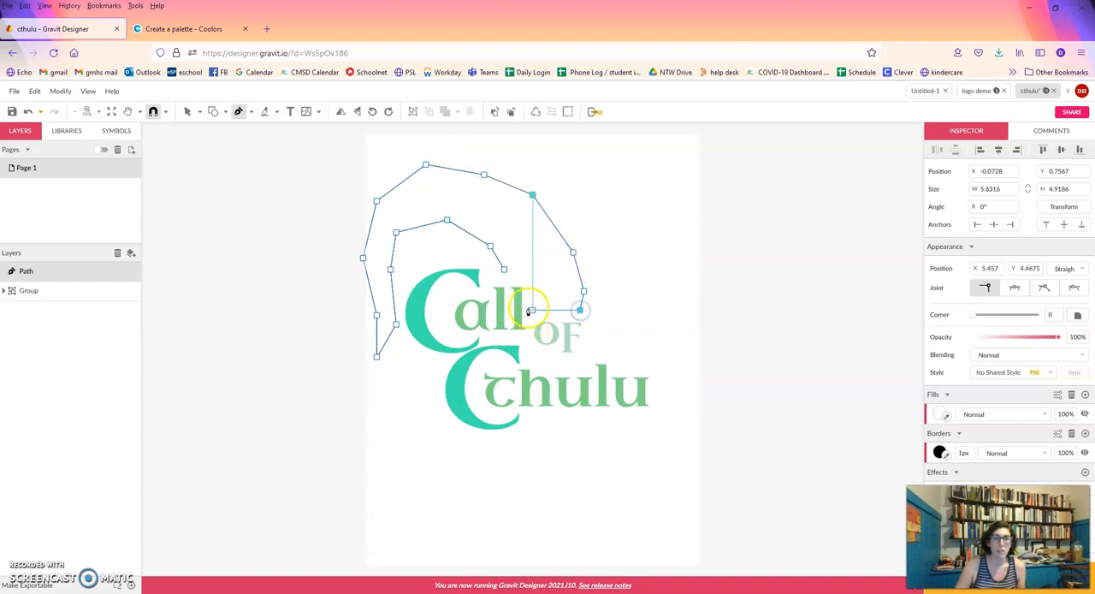
{"action": "left_click", "coordinate": [506, 272]}
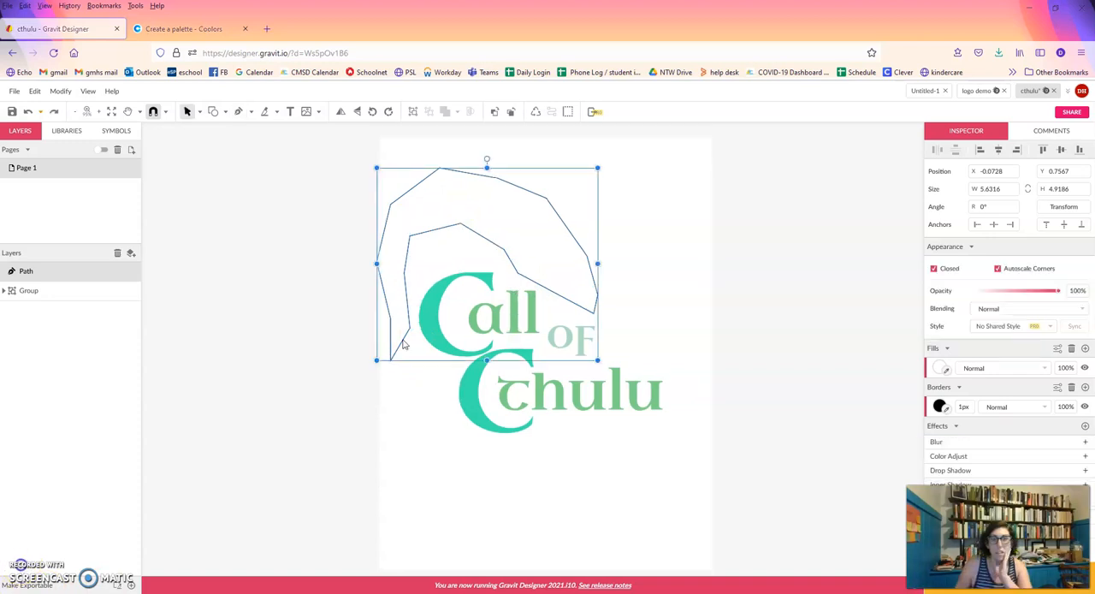
Subselect the arch's inner-edge node above "all", try Mirrored and Disconnected joints, and set it to Asymmetric.
{"action": "left_click", "coordinate": [200, 113]}
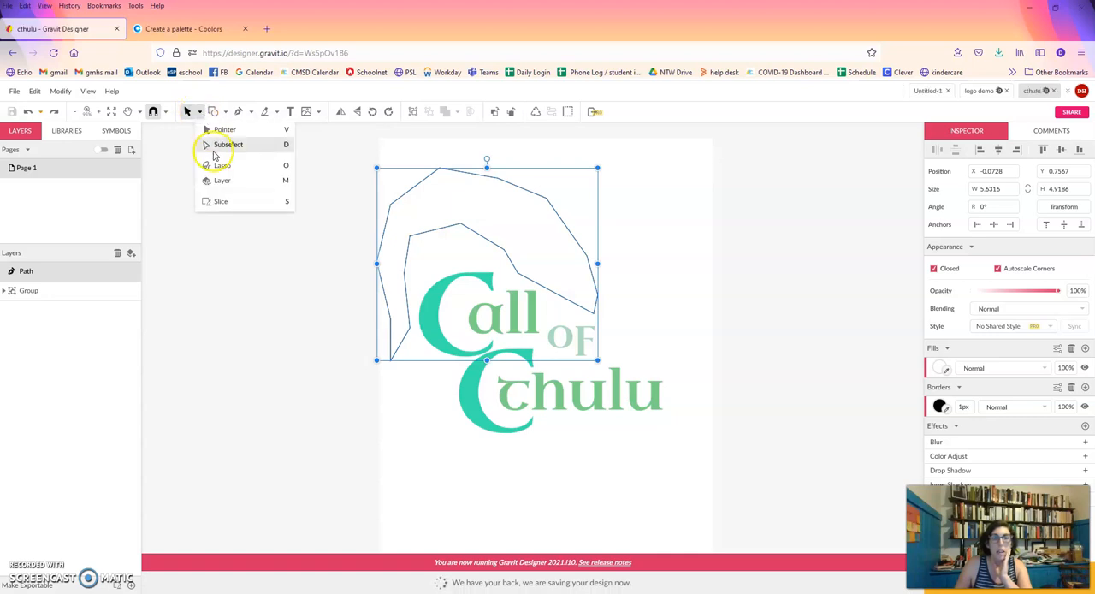
{"action": "left_click", "coordinate": [210, 146]}
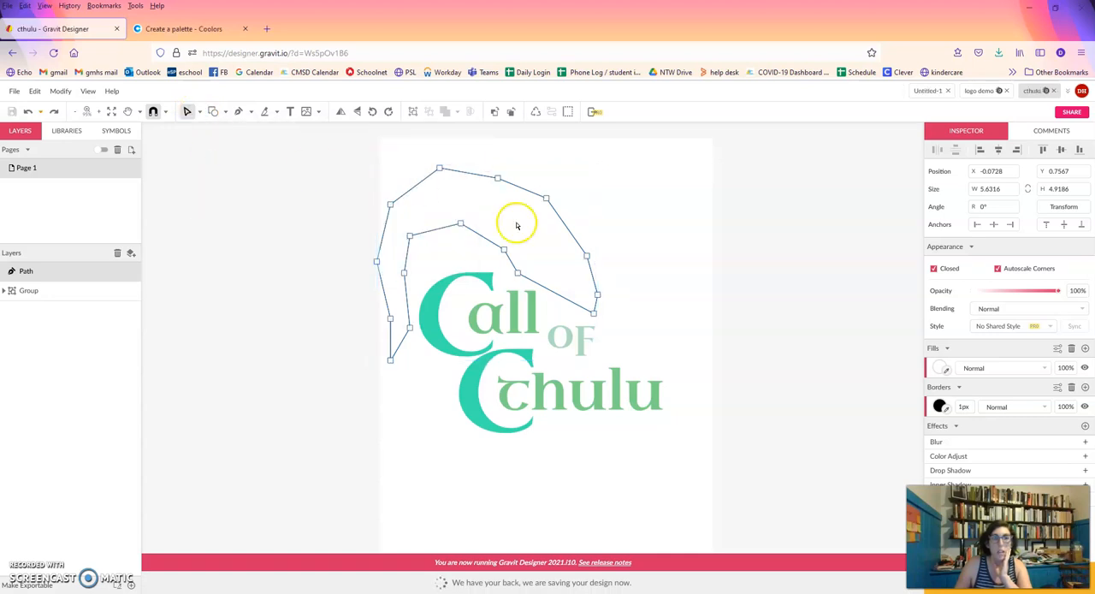
{"action": "left_click", "coordinate": [503, 249]}
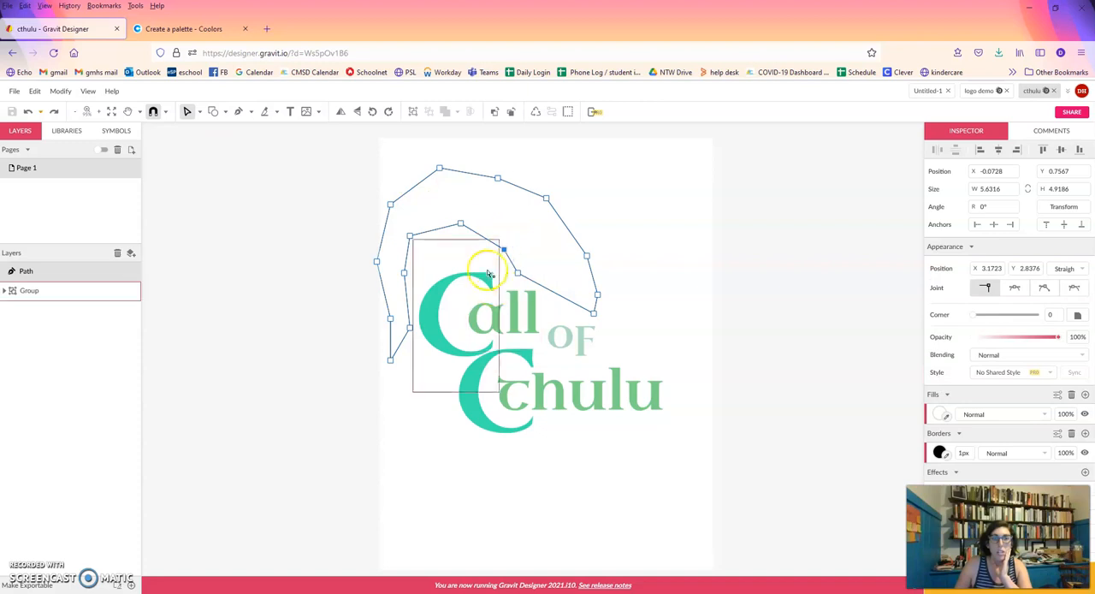
{"action": "left_click", "coordinate": [416, 239]}
{"action": "left_click", "coordinate": [510, 242]}
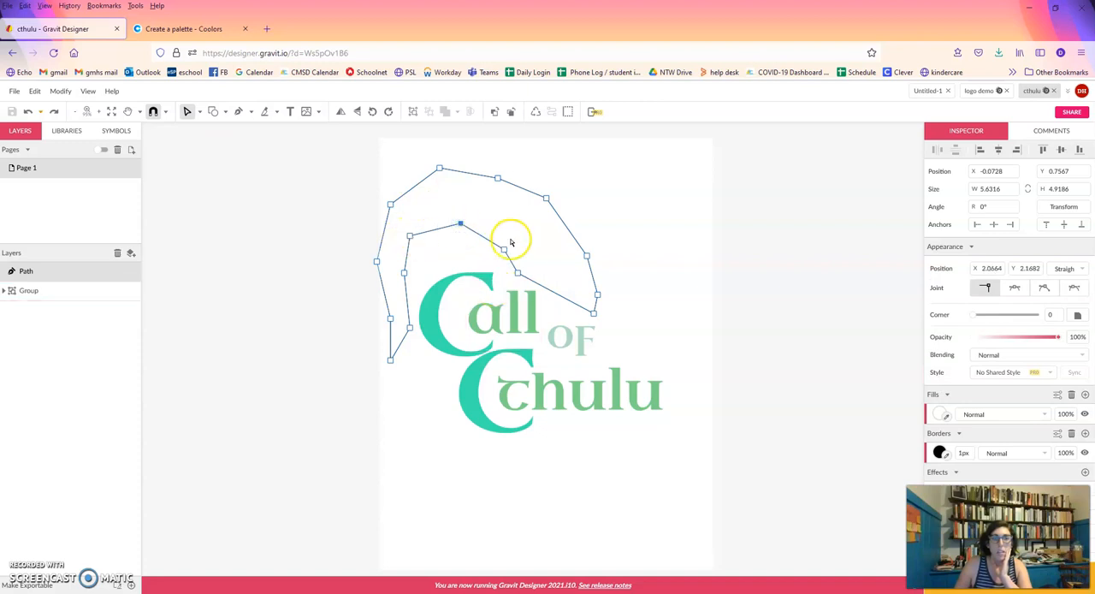
{"action": "double_click", "coordinate": [505, 252]}
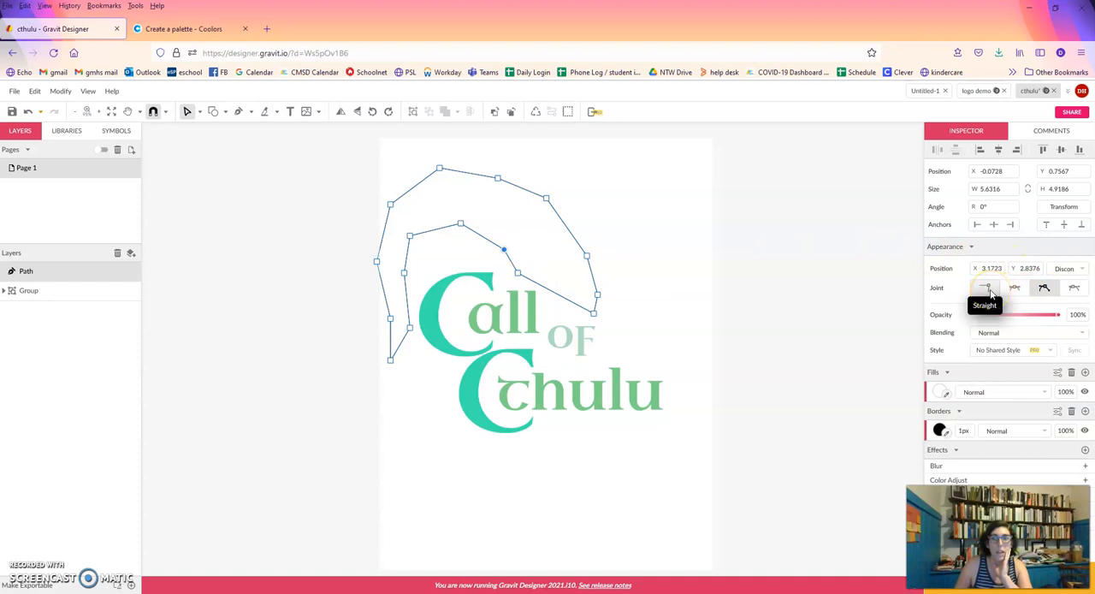
{"action": "left_click", "coordinate": [1015, 290]}
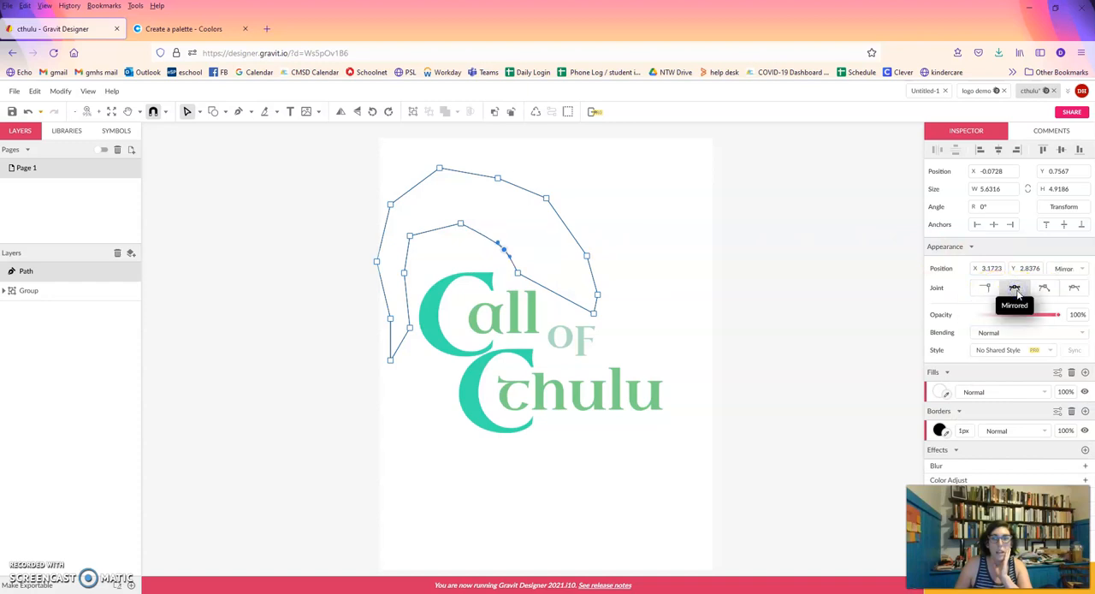
{"action": "left_click", "coordinate": [1045, 288]}
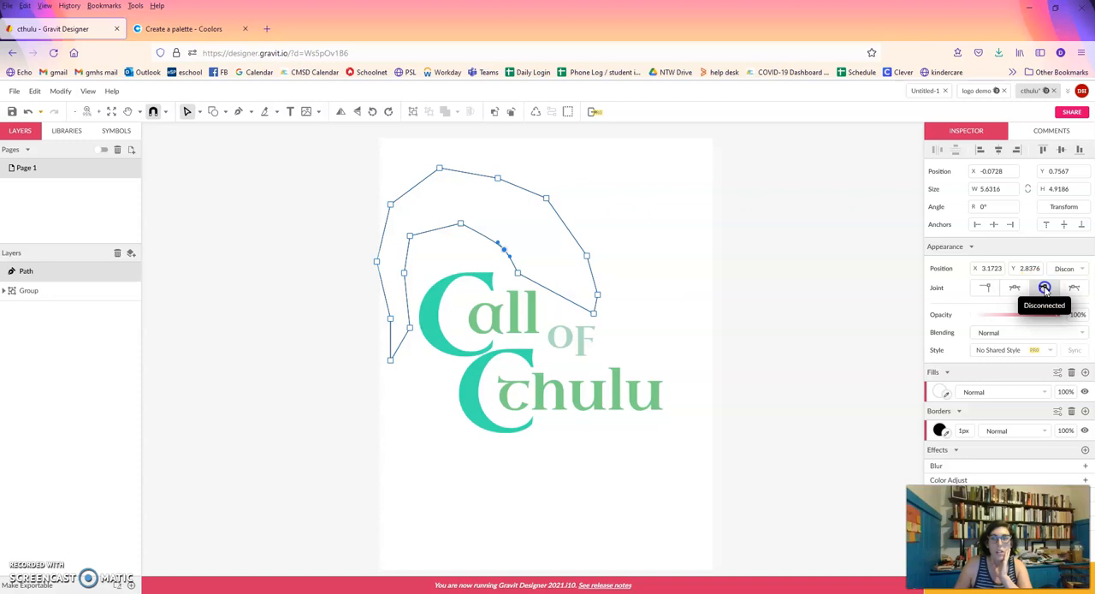
{"action": "left_click", "coordinate": [1073, 290]}
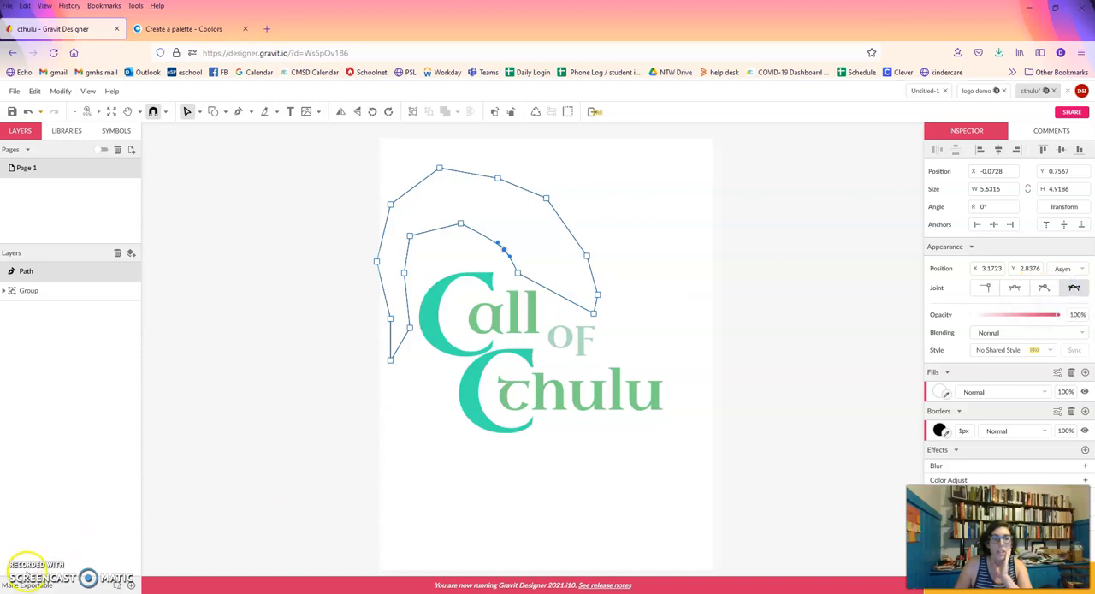
Set the joint of the arch's topmost outer node to Mirrored and adjust its handles to smooth the curve.
{"action": "left_click", "coordinate": [440, 169]}
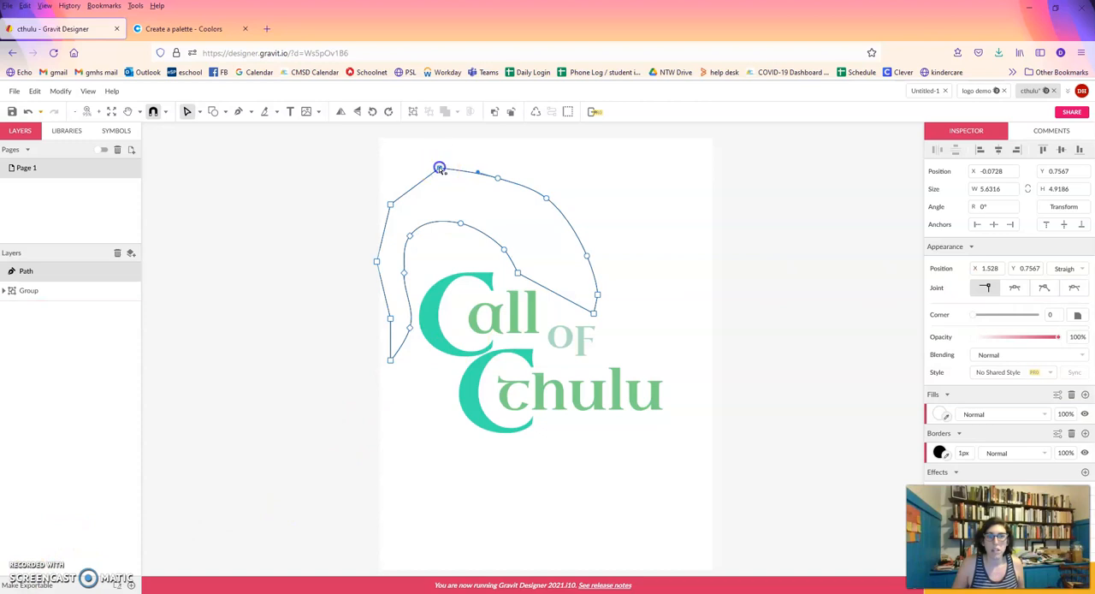
{"action": "left_click", "coordinate": [1015, 289]}
{"action": "left_click", "coordinate": [437, 187]}
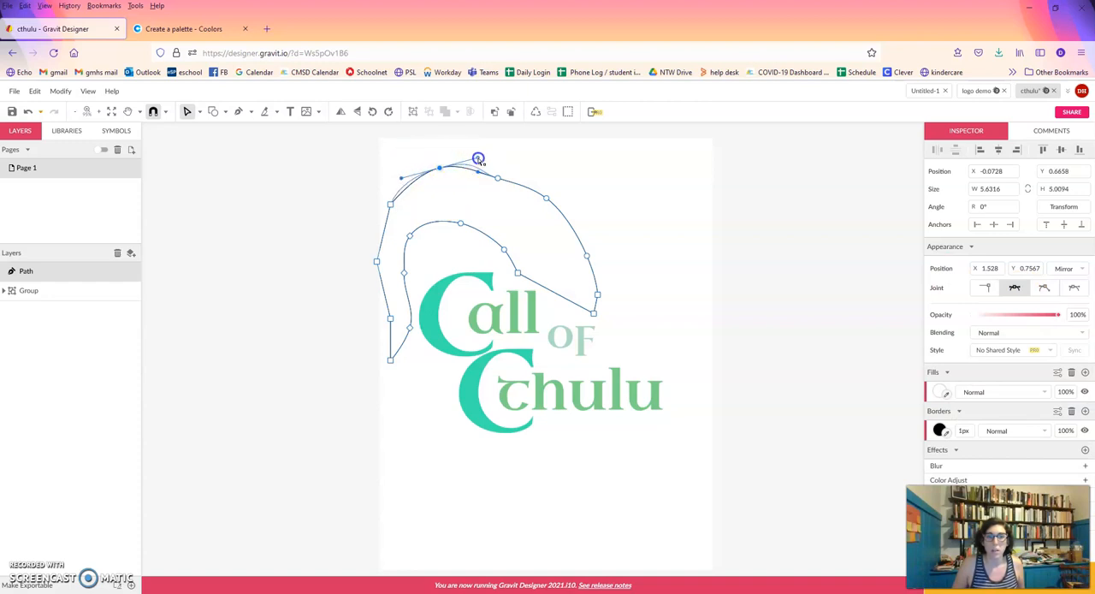
{"action": "left_click_drag", "start_coordinate": [485, 154], "coordinate": [457, 162]}
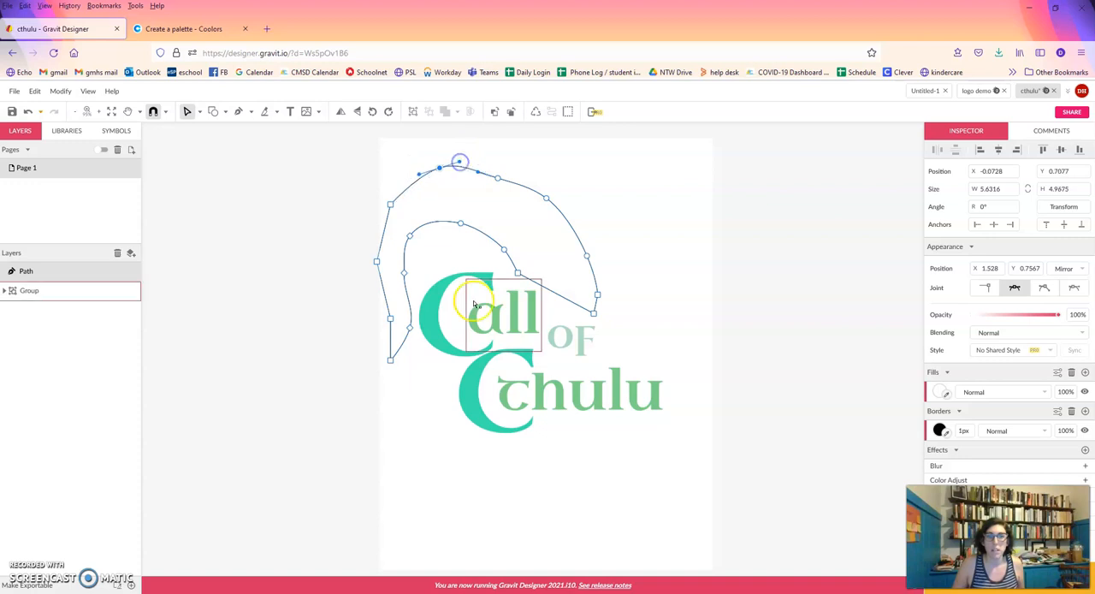
Set the joints of the three outer-edge nodes down the arch's left side to Mirrored and leave node editing.
{"action": "left_click", "coordinate": [390, 206]}
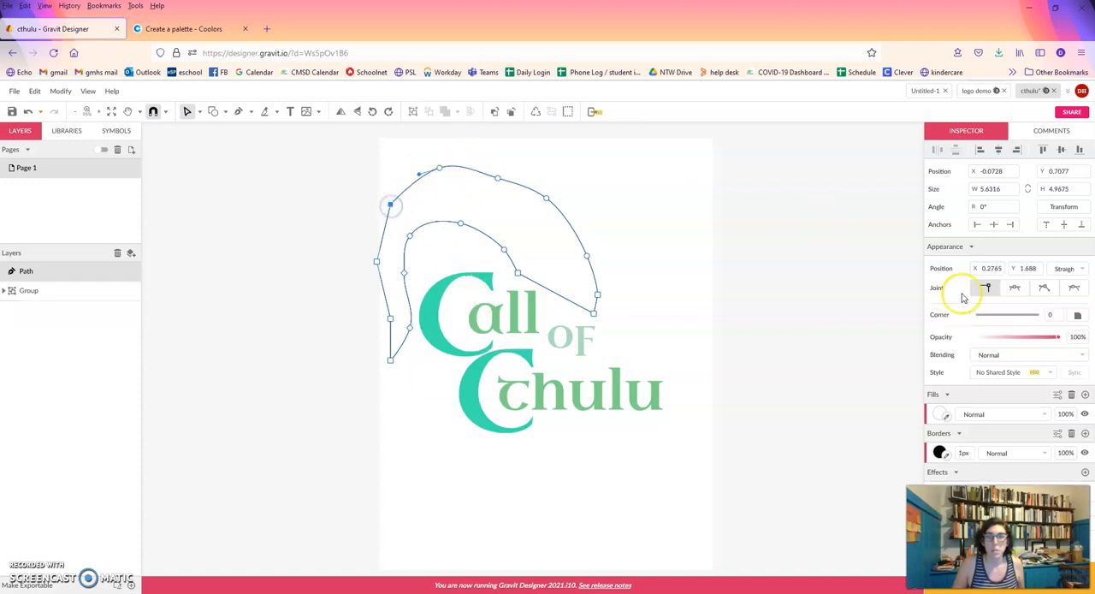
{"action": "left_click", "coordinate": [1015, 287]}
{"action": "left_click", "coordinate": [377, 262]}
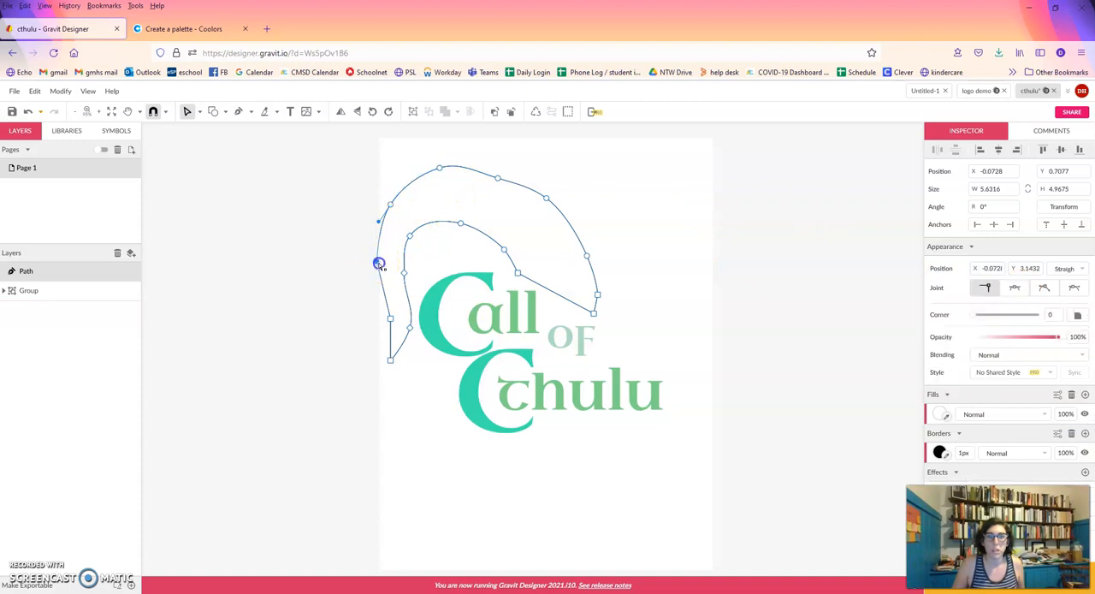
{"action": "left_click", "coordinate": [1014, 288]}
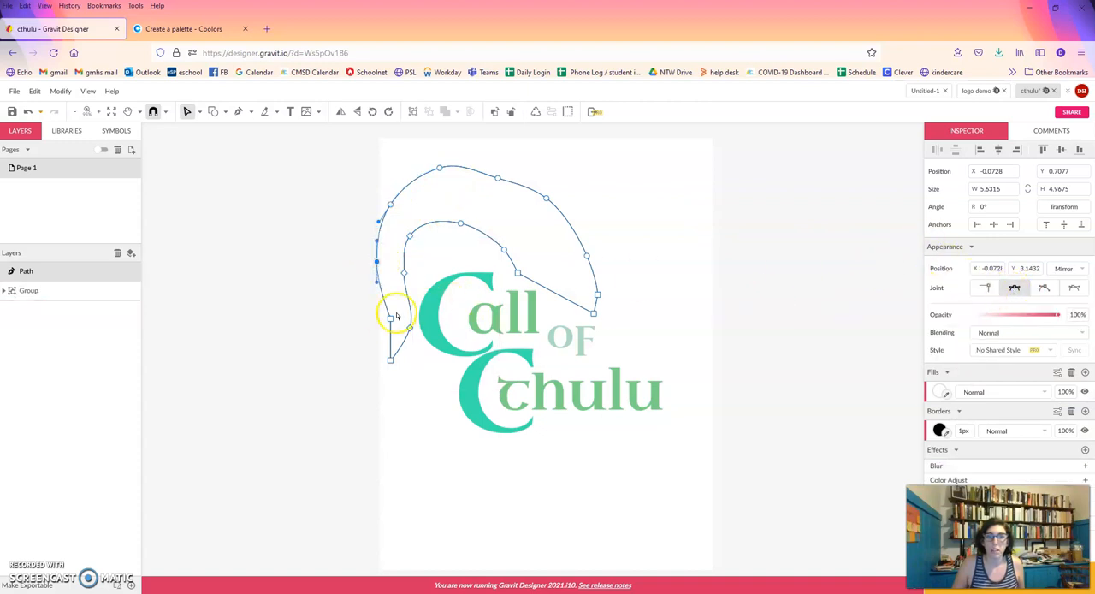
{"action": "left_click", "coordinate": [391, 317]}
{"action": "left_click", "coordinate": [1011, 292]}
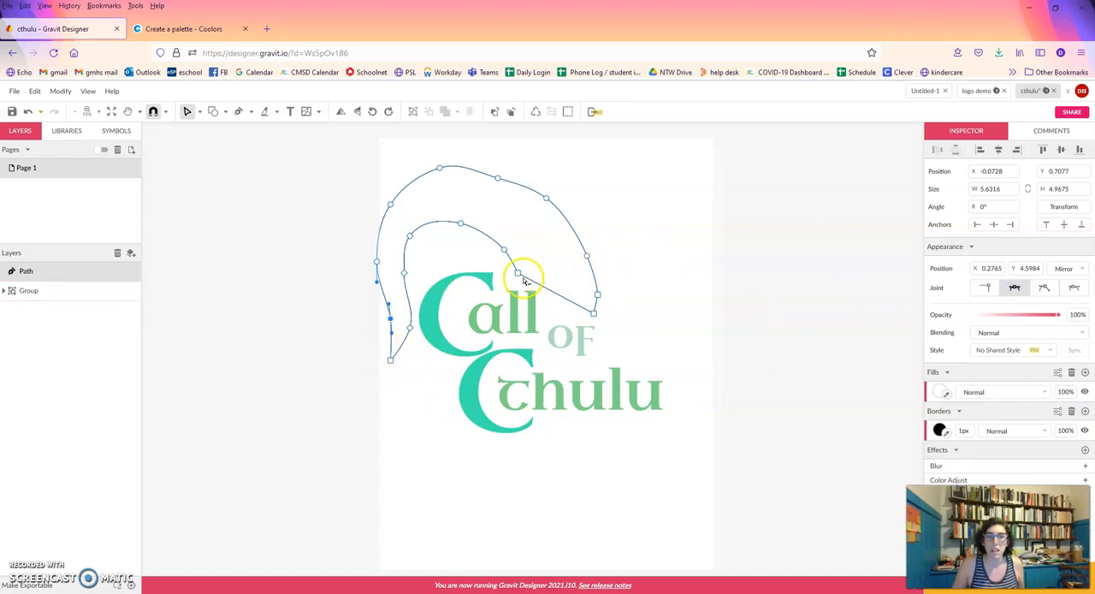
{"action": "key", "text": "Escape"}
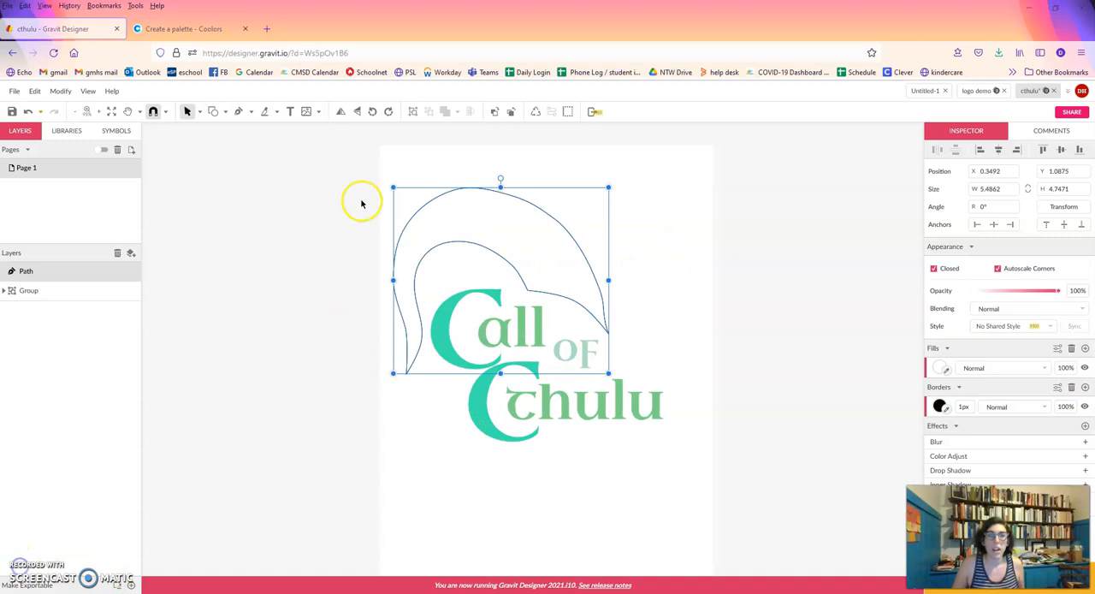
Copy the dark grey-green hex code 607466 from the Coolors palette and apply it as the arch's fill in Gravit Designer.
{"action": "left_click", "coordinate": [162, 28]}
{"action": "left_click", "coordinate": [326, 525]}
{"action": "key", "text": "ctrl+c"}
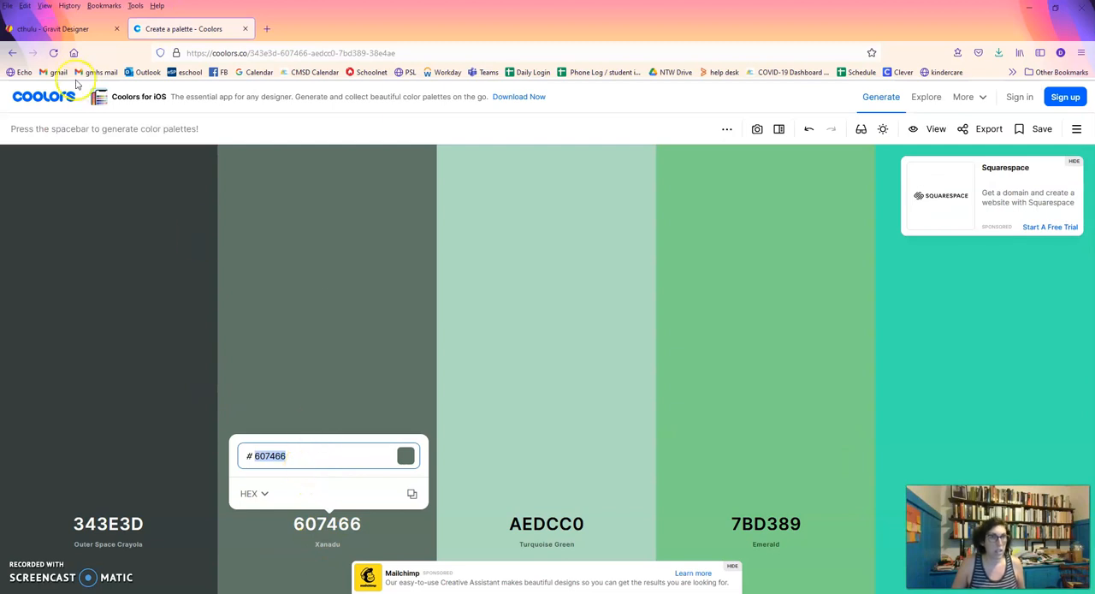
{"action": "left_click", "coordinate": [53, 28]}
{"action": "left_click", "coordinate": [940, 371]}
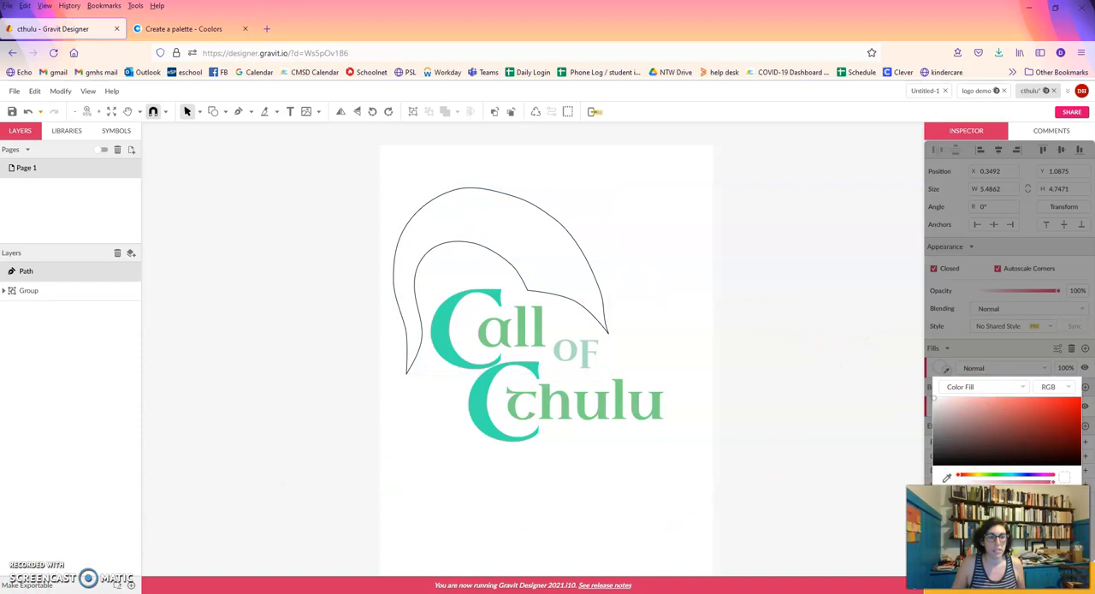
{"action": "left_click", "coordinate": [956, 497]}
{"action": "key", "text": "ctrl+v"}
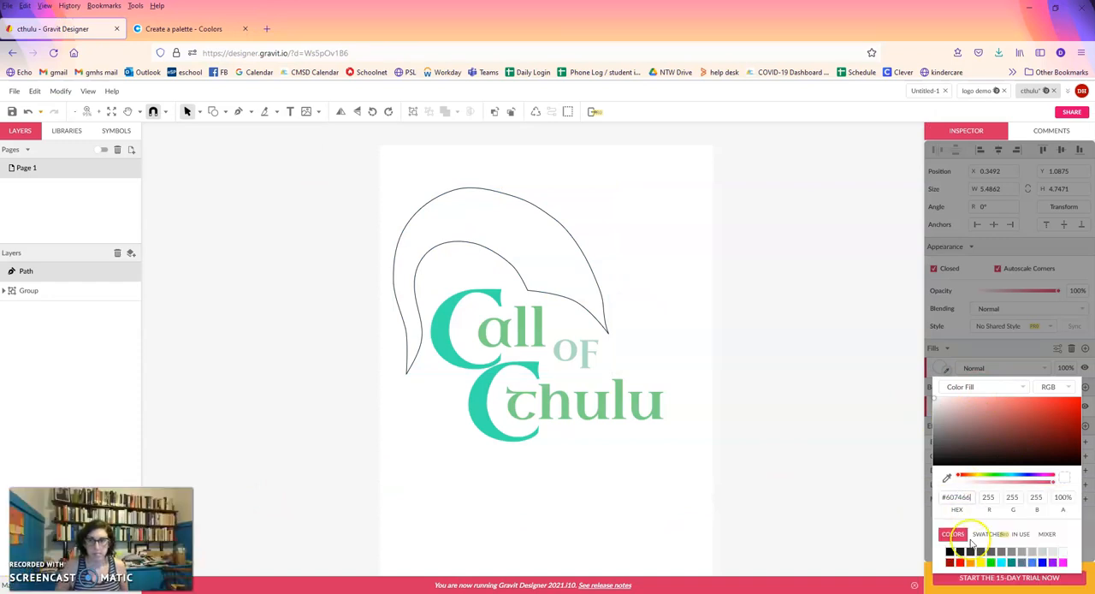
{"action": "key", "text": "Return"}
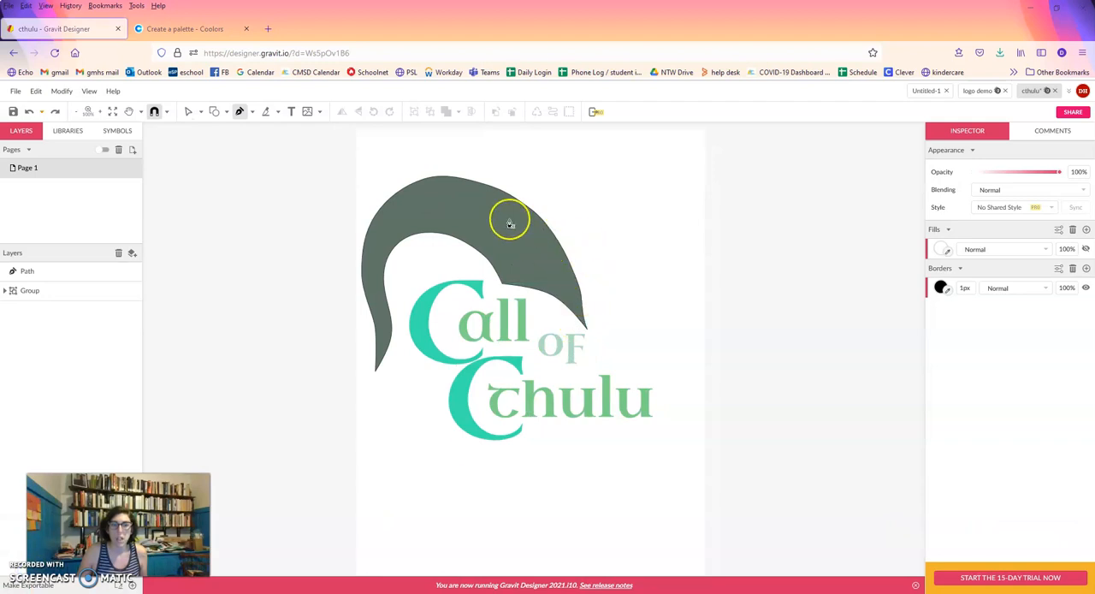
{"action": "scroll", "coordinate": [268, 146], "scroll_direction": "up", "scroll_amount": 1}
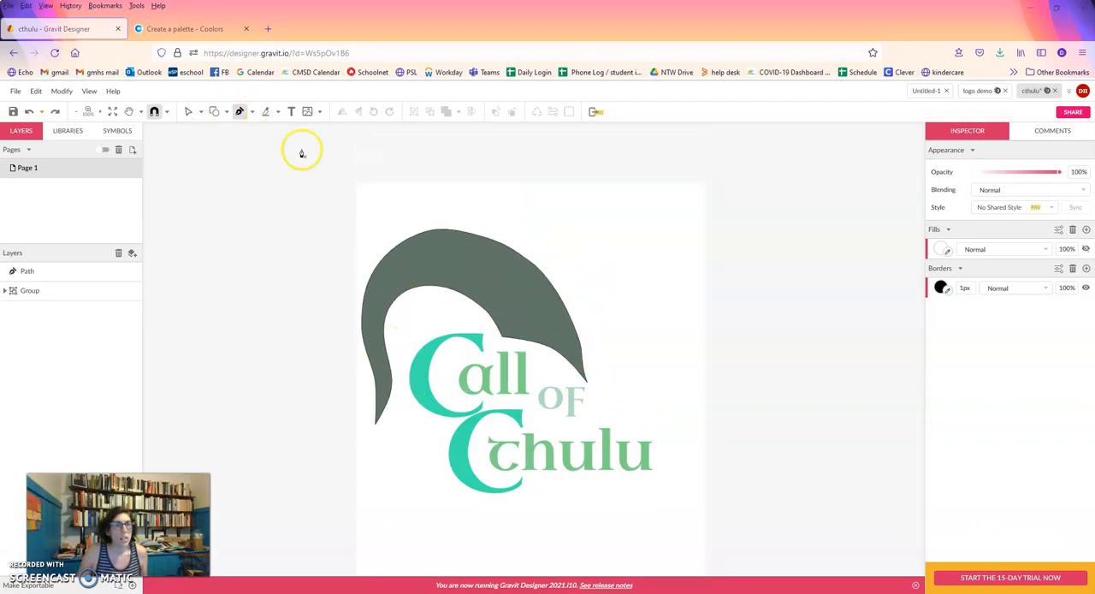
{"action": "scroll", "coordinate": [224, 146], "scroll_direction": "up", "scroll_amount": 1}
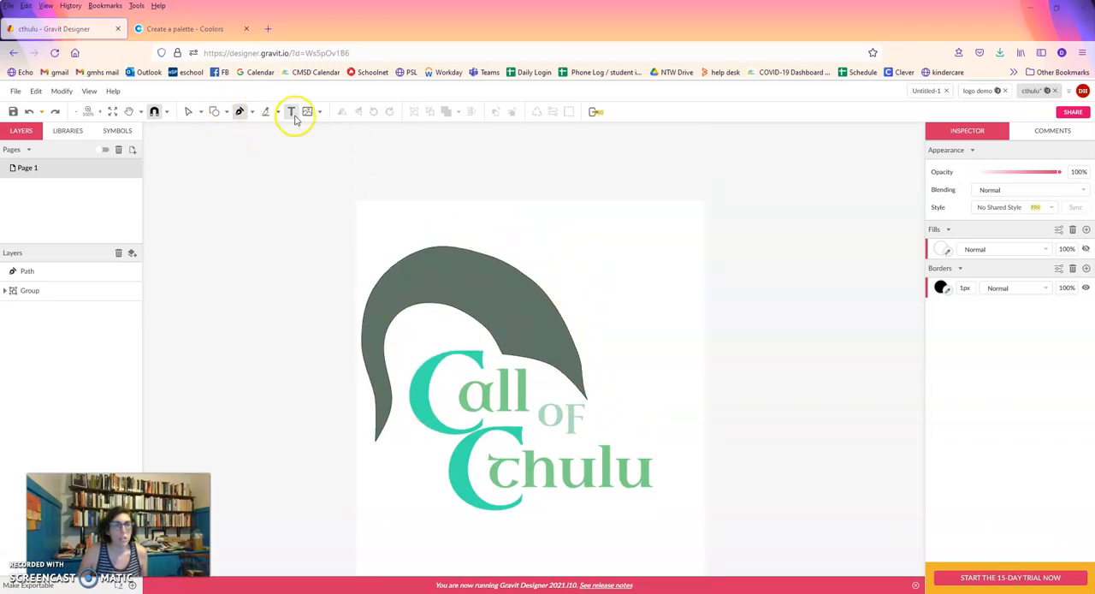
{"action": "left_click", "coordinate": [242, 112]}
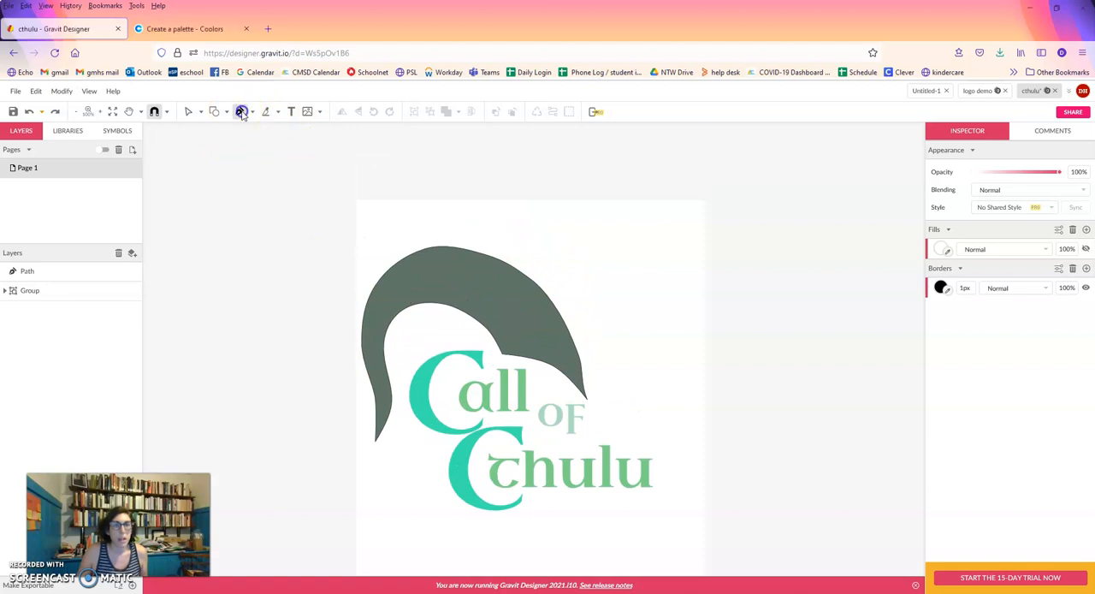
{"action": "left_click", "coordinate": [589, 400]}
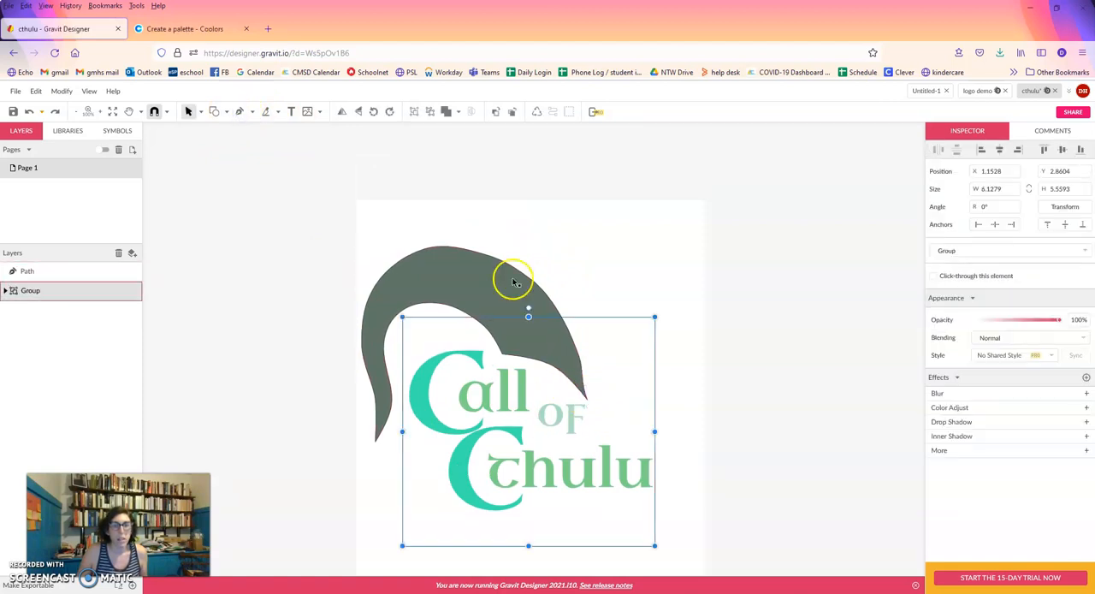
Draw a closed, straight-sided highlight shape along the arch's inner edge with the Pen tool, about 4.9 by 3.0 inches.
{"action": "left_click", "coordinate": [241, 111]}
{"action": "scroll", "coordinate": [281, 154], "scroll_direction": "up", "scroll_amount": 1}
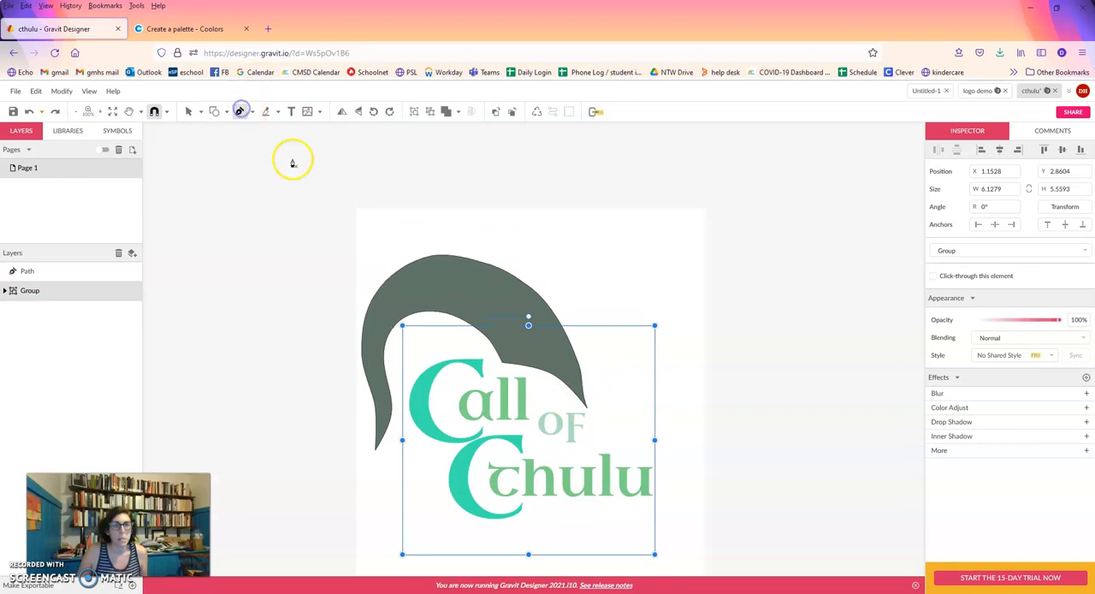
{"action": "left_click", "coordinate": [585, 407]}
{"action": "left_click", "coordinate": [568, 363]}
{"action": "left_click", "coordinate": [533, 319]}
{"action": "left_click", "coordinate": [495, 293]}
{"action": "left_click", "coordinate": [449, 283]}
{"action": "left_click", "coordinate": [388, 327]}
{"action": "left_click", "coordinate": [405, 317]}
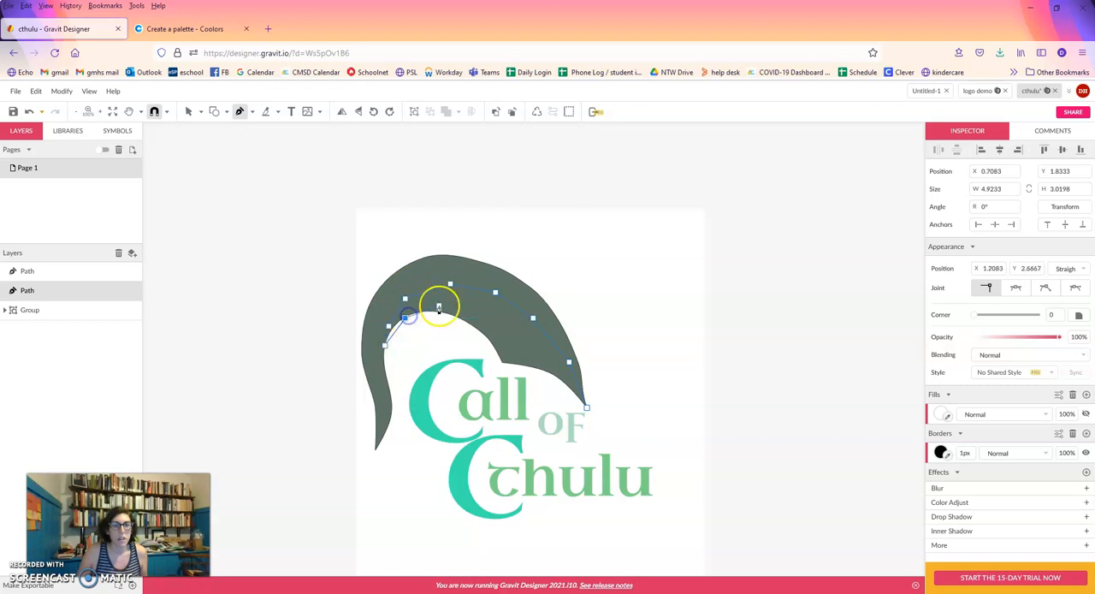
{"action": "left_click", "coordinate": [477, 326]}
{"action": "left_click", "coordinate": [502, 363]}
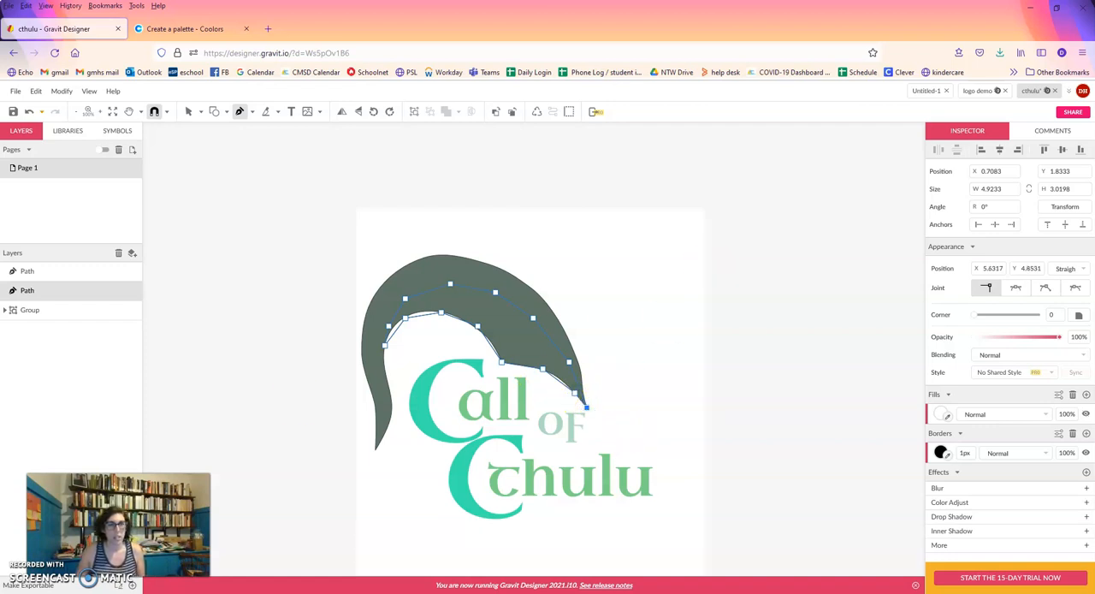
Subselect the topmost node of the inner highlight shape and set its joint to Mirrored.
{"action": "left_click", "coordinate": [199, 112]}
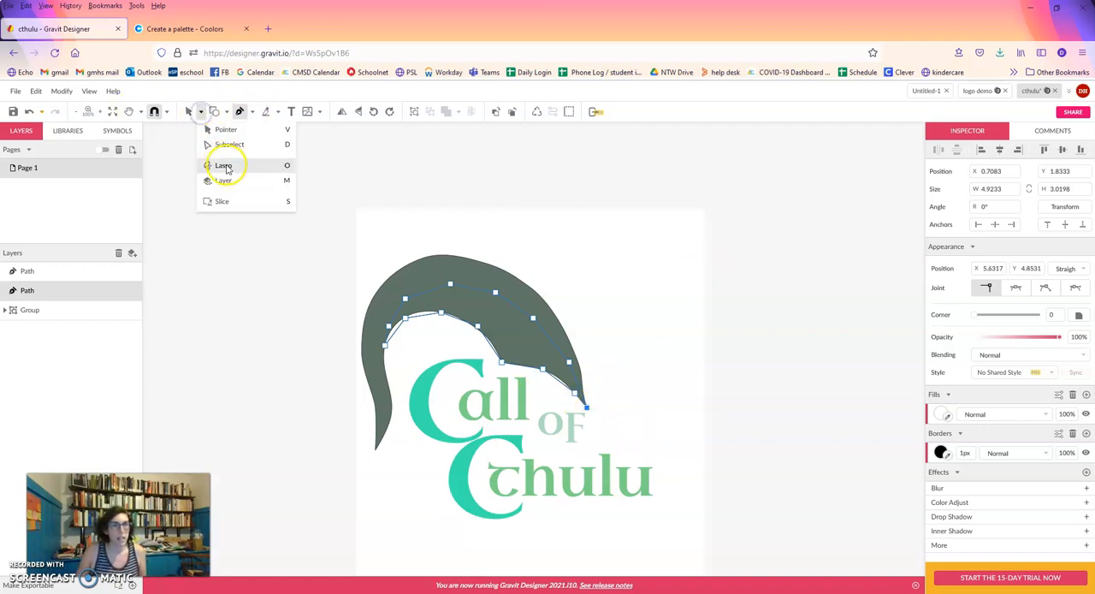
{"action": "left_click", "coordinate": [228, 143]}
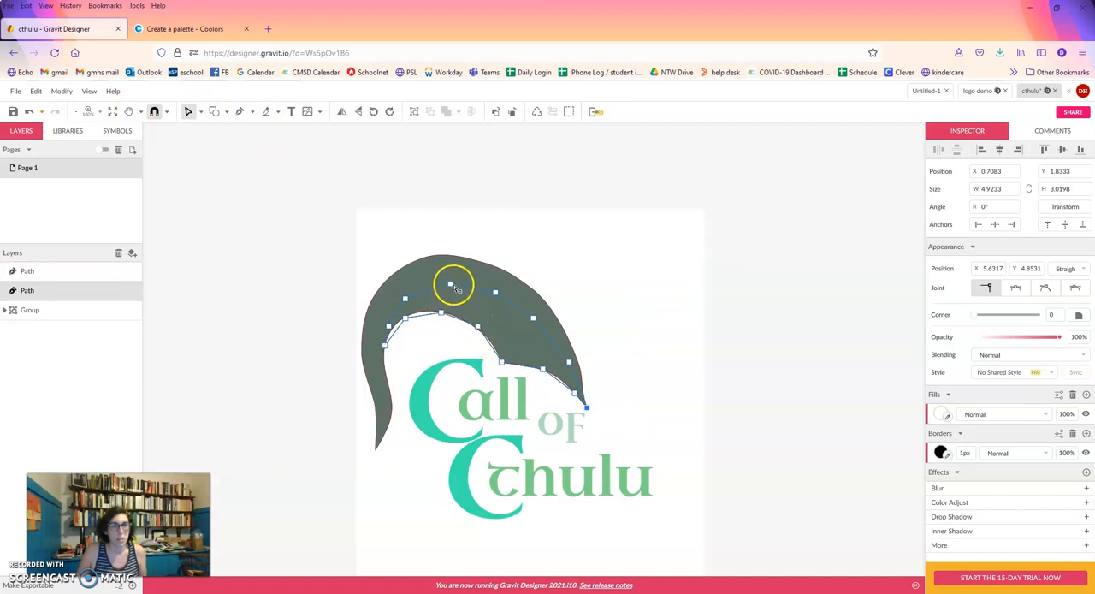
{"action": "left_click", "coordinate": [450, 285]}
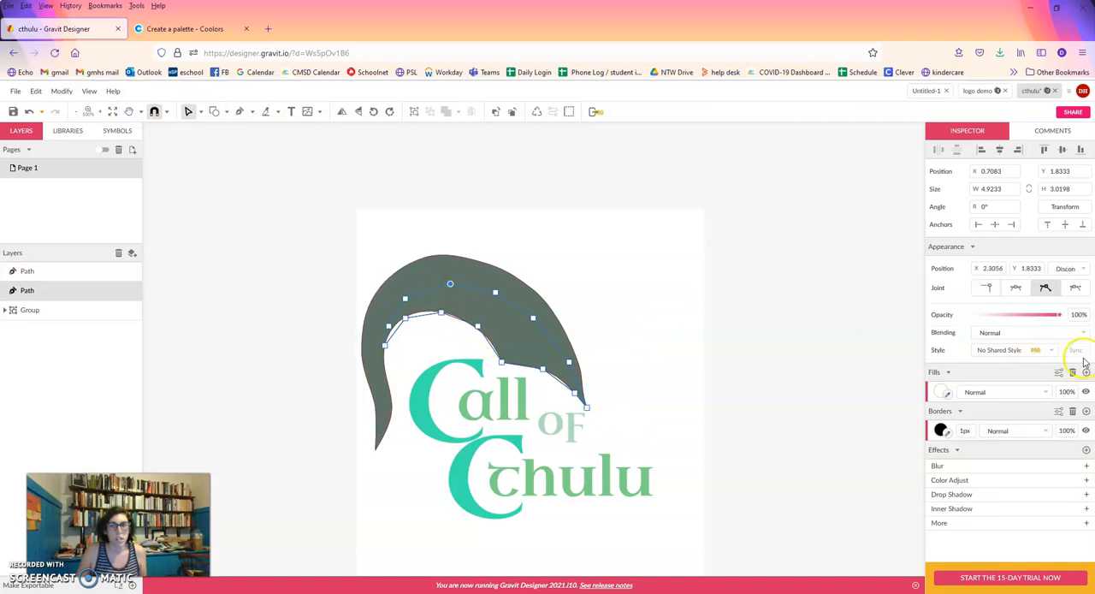
{"action": "left_click", "coordinate": [1016, 288]}
{"action": "left_click", "coordinate": [521, 325]}
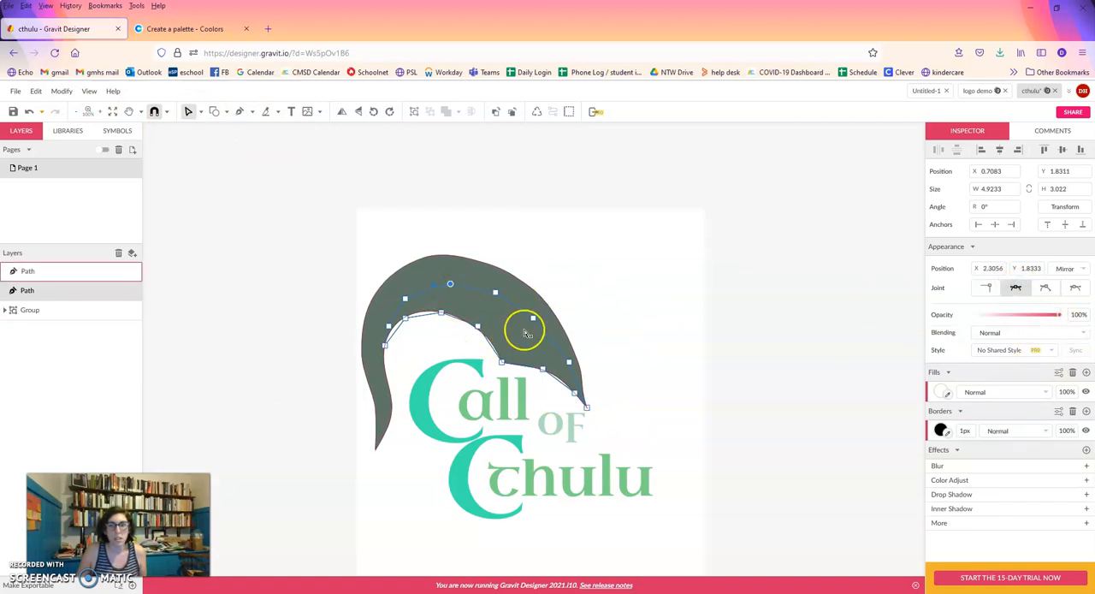
{"action": "left_click", "coordinate": [519, 322]}
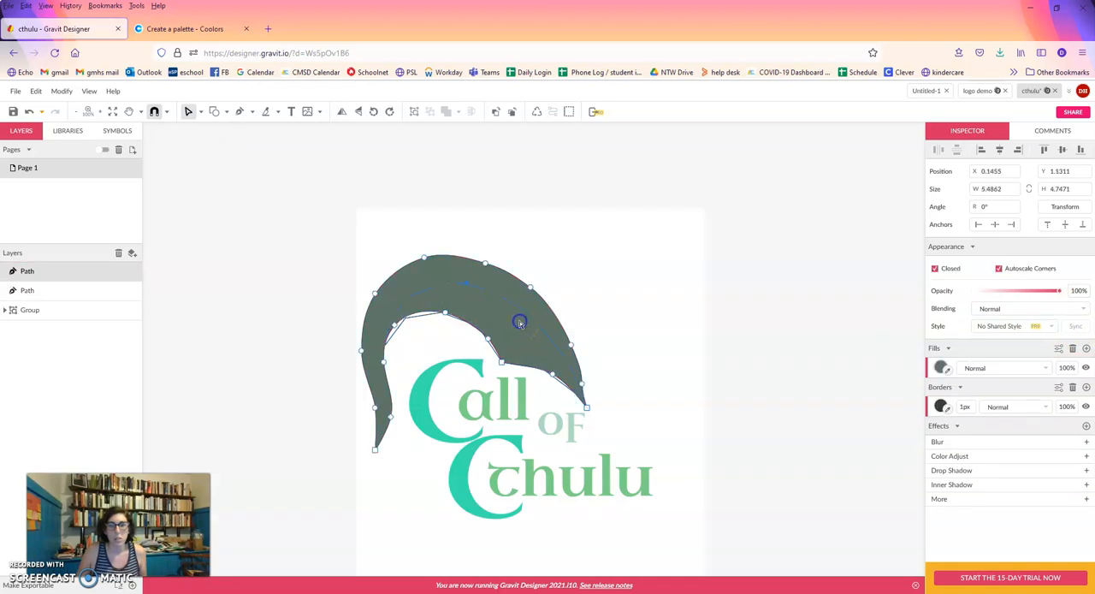
{"action": "left_click", "coordinate": [425, 315]}
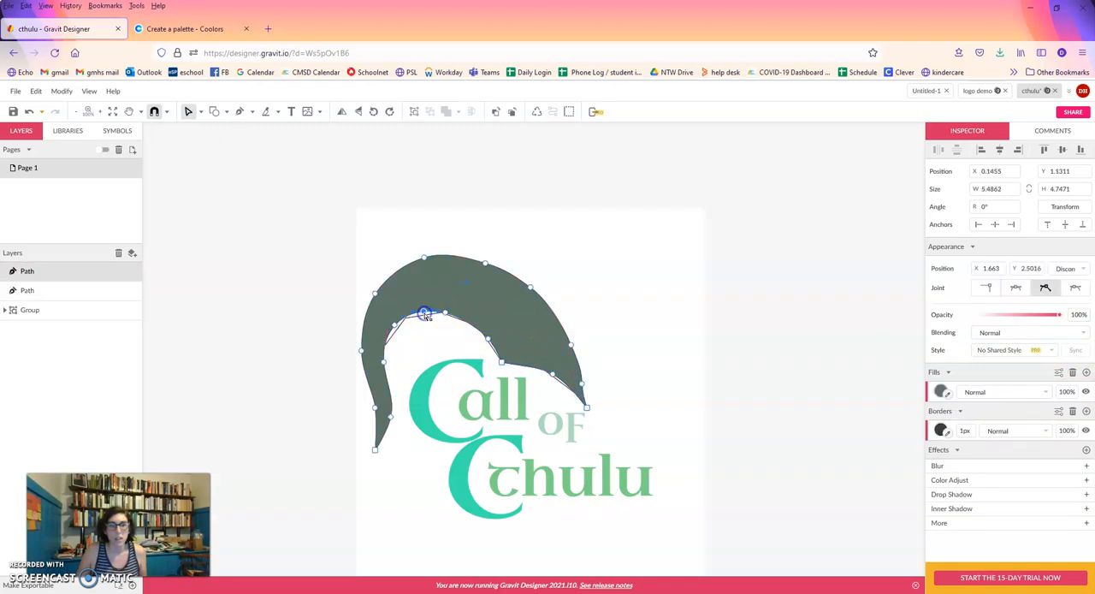
Fill the inner highlight shape with the arch's sampled colour, lightened to pale green #C1E8CD.
{"action": "left_click", "coordinate": [238, 110]}
{"action": "left_click", "coordinate": [202, 112]}
{"action": "left_click", "coordinate": [214, 127]}
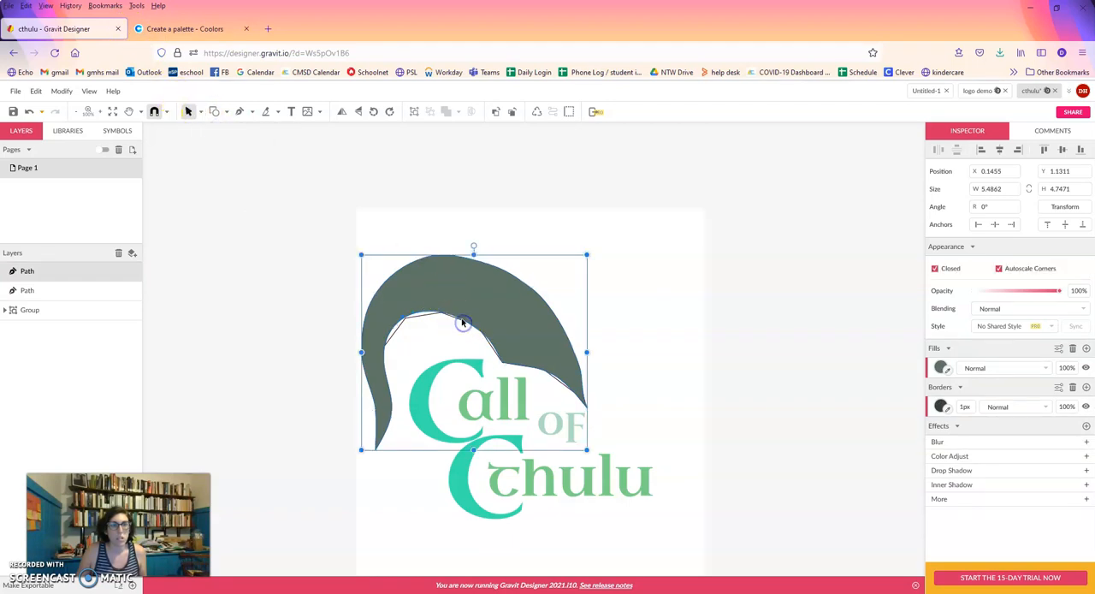
{"action": "left_click", "coordinate": [422, 317]}
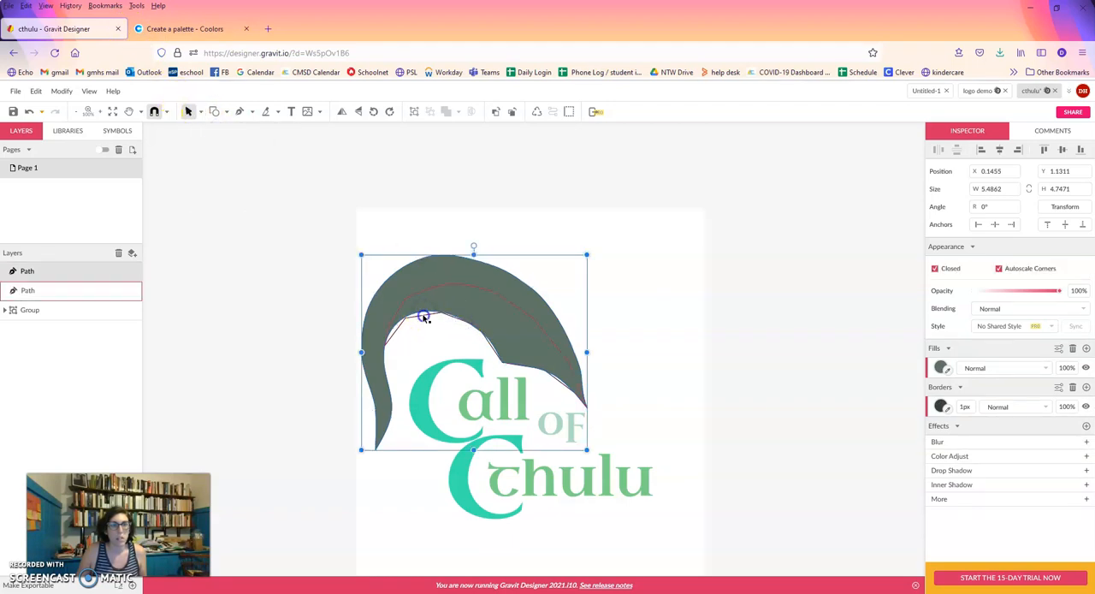
{"action": "left_click", "coordinate": [423, 318]}
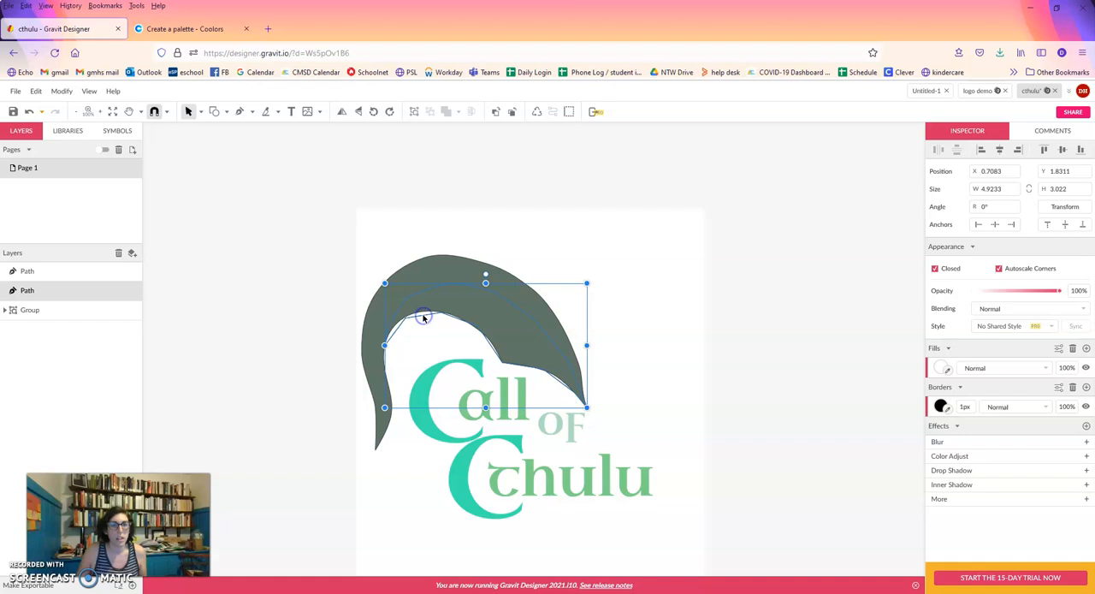
{"action": "left_click", "coordinate": [941, 367]}
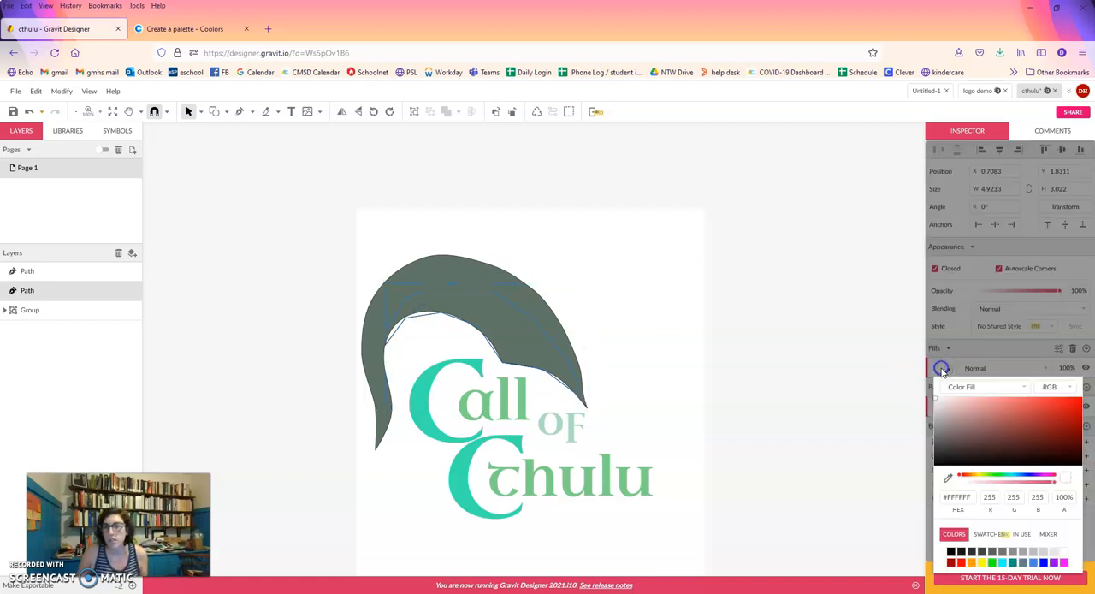
{"action": "left_click", "coordinate": [949, 478]}
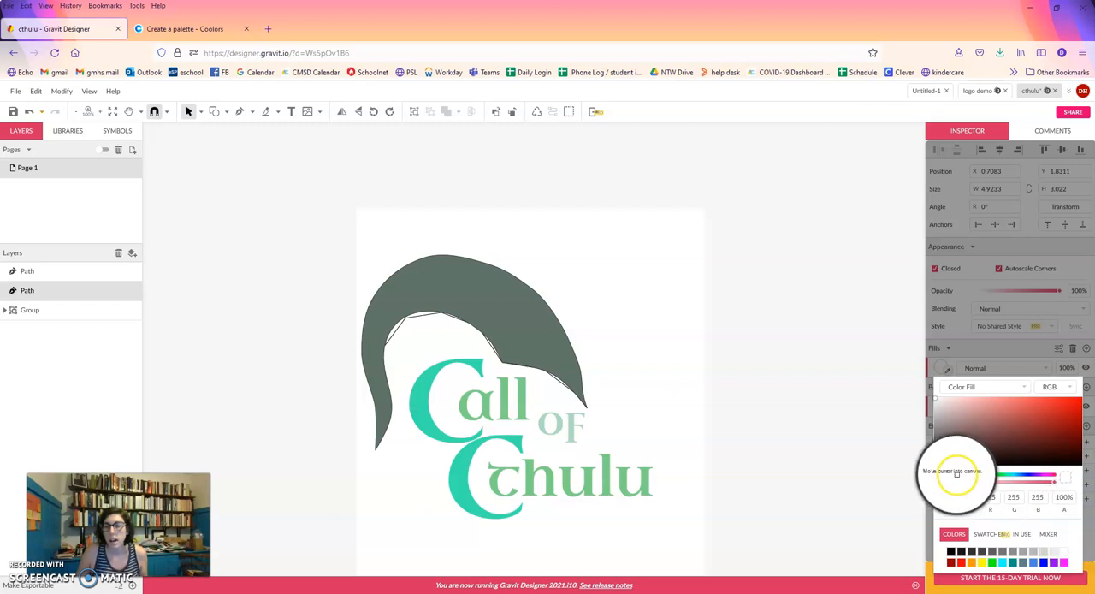
{"action": "left_click", "coordinate": [531, 326]}
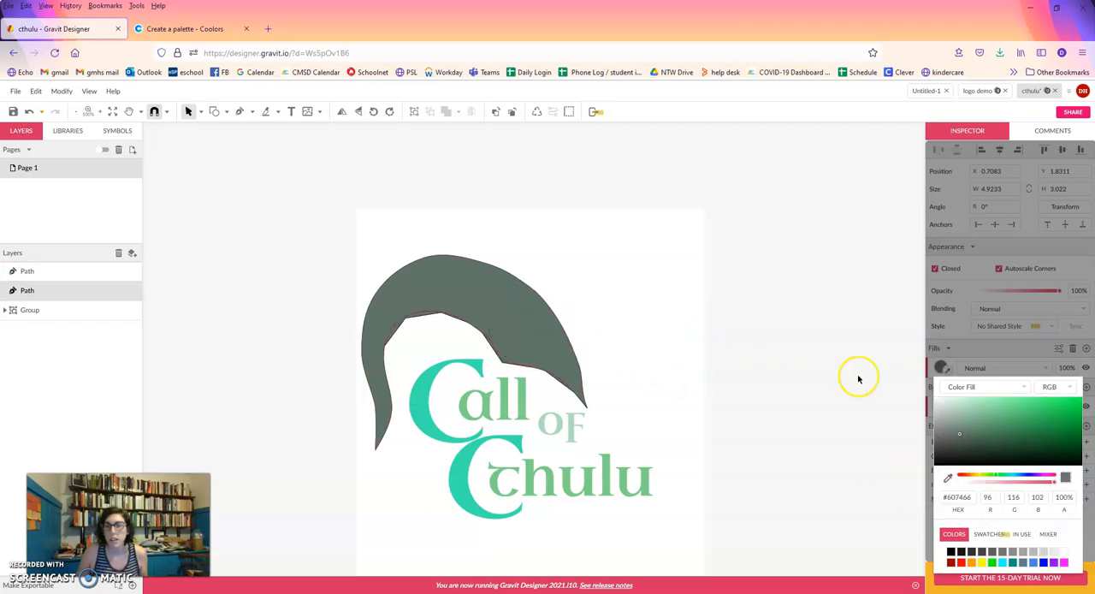
{"action": "left_click_drag", "start_coordinate": [962, 434], "coordinate": [959, 414]}
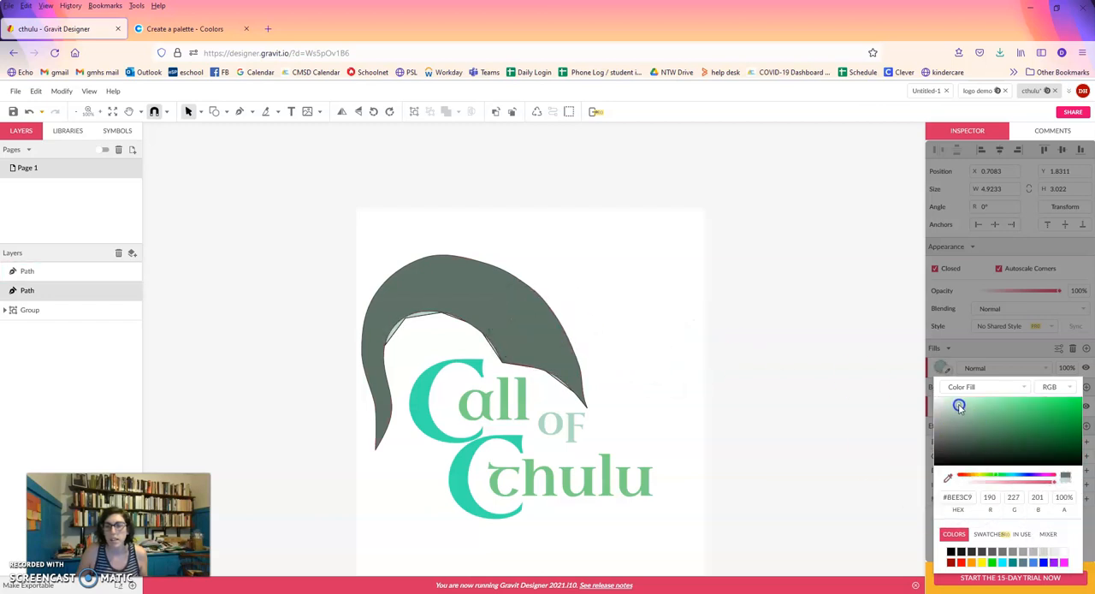
{"action": "left_click", "coordinate": [422, 315]}
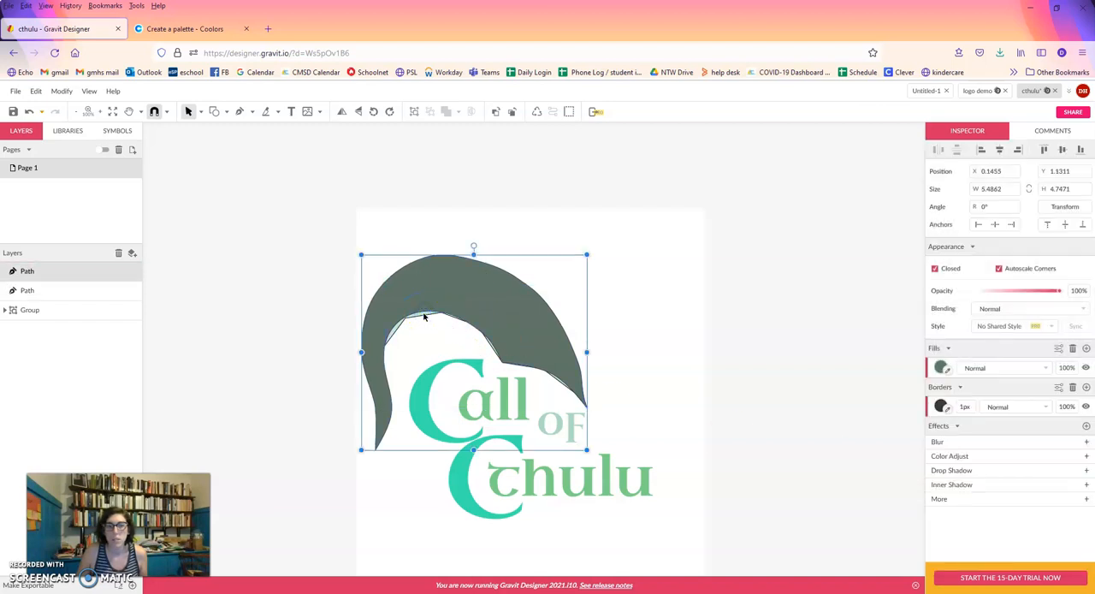
{"action": "right_click", "coordinate": [423, 315]}
{"action": "left_click", "coordinate": [504, 303]}
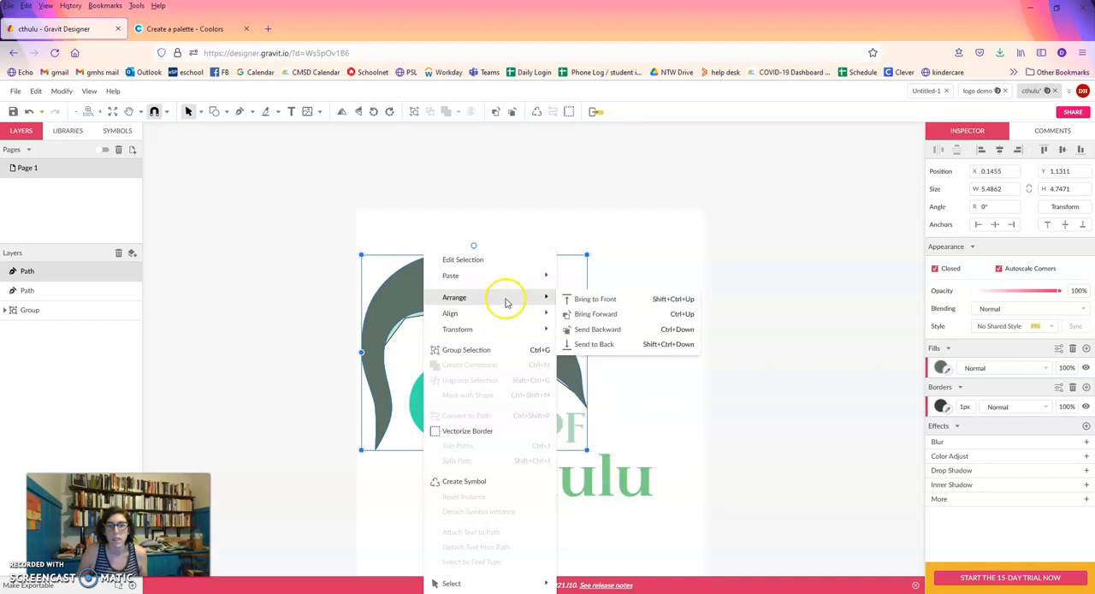
{"action": "left_click", "coordinate": [576, 301]}
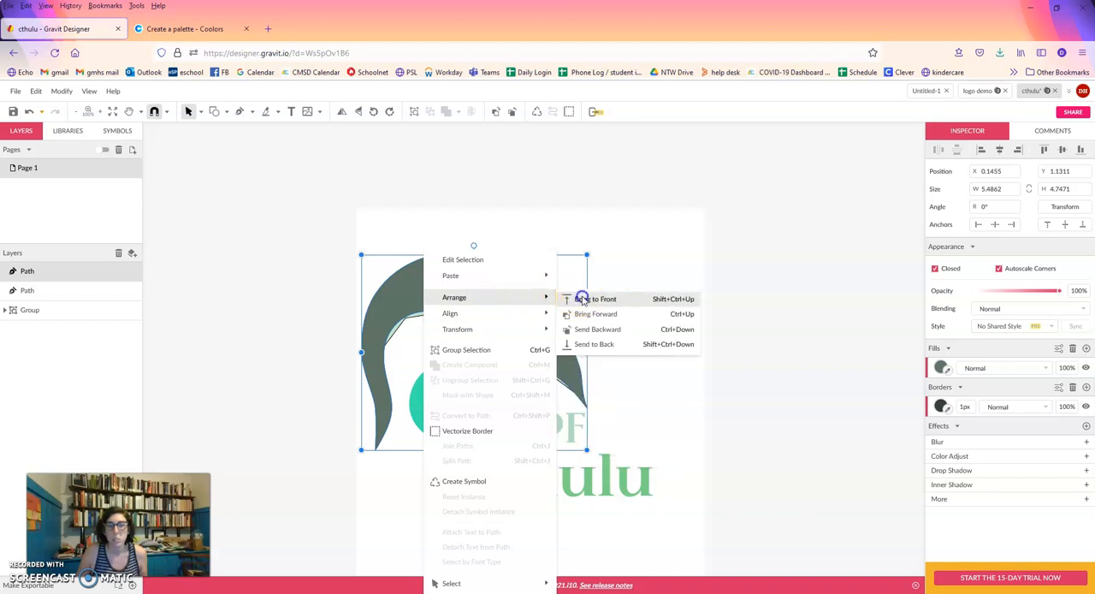
Bring the pale green highlight shape to the front, above the dark arch.
{"action": "right_click", "coordinate": [419, 319]}
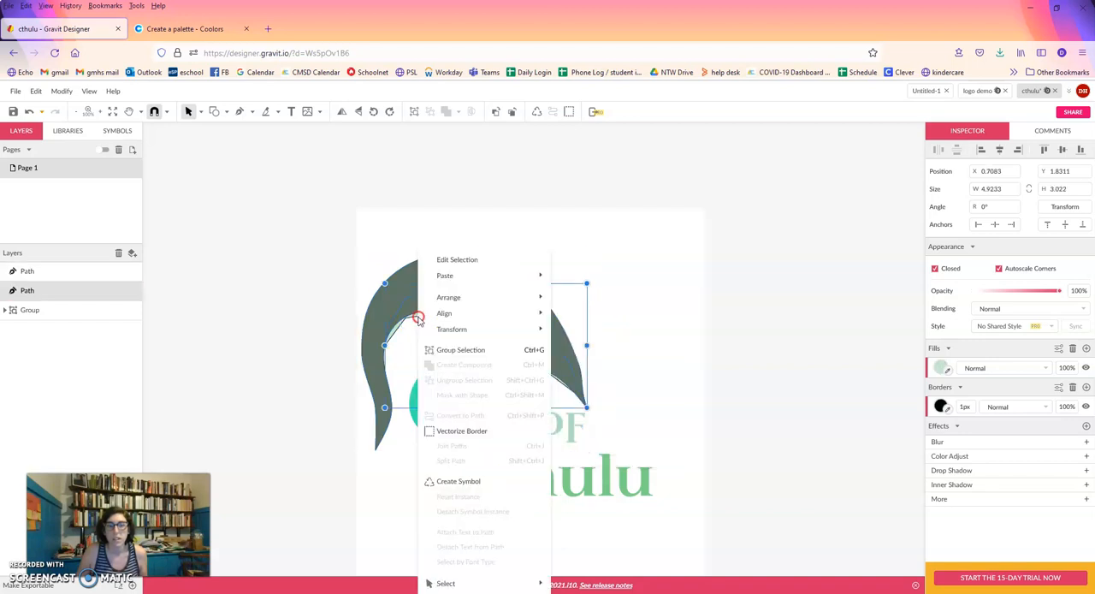
{"action": "mouse_move", "coordinate": [456, 298]}
{"action": "left_click", "coordinate": [593, 299]}
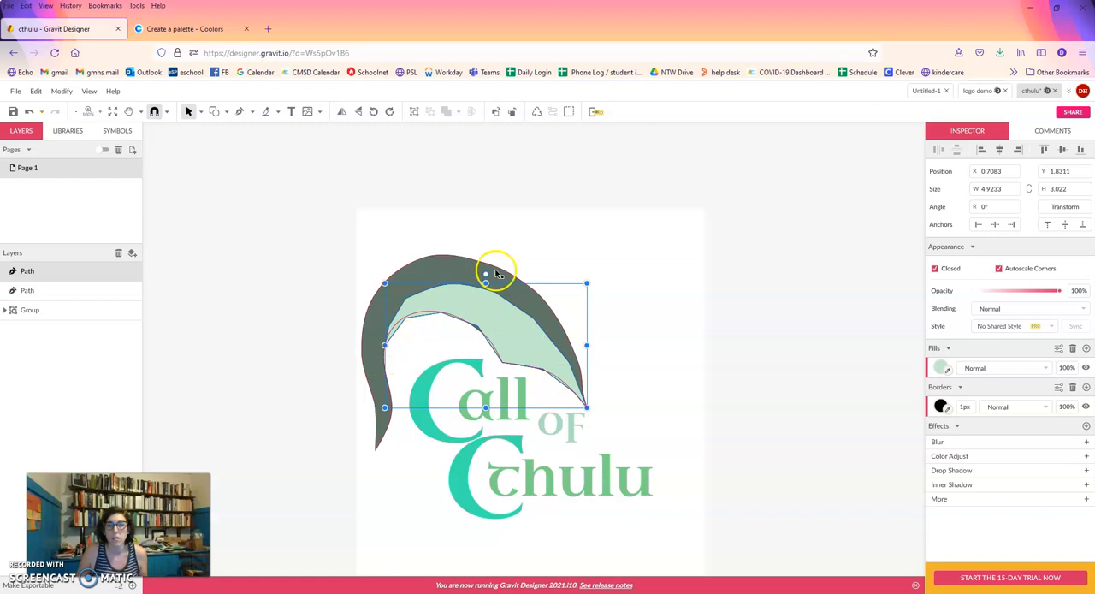
Subselect the nodes along the pale green highlight's lower edge, left of its sharp corner, and set their joints to Mirrored.
{"action": "left_click", "coordinate": [201, 112]}
{"action": "left_click", "coordinate": [222, 146]}
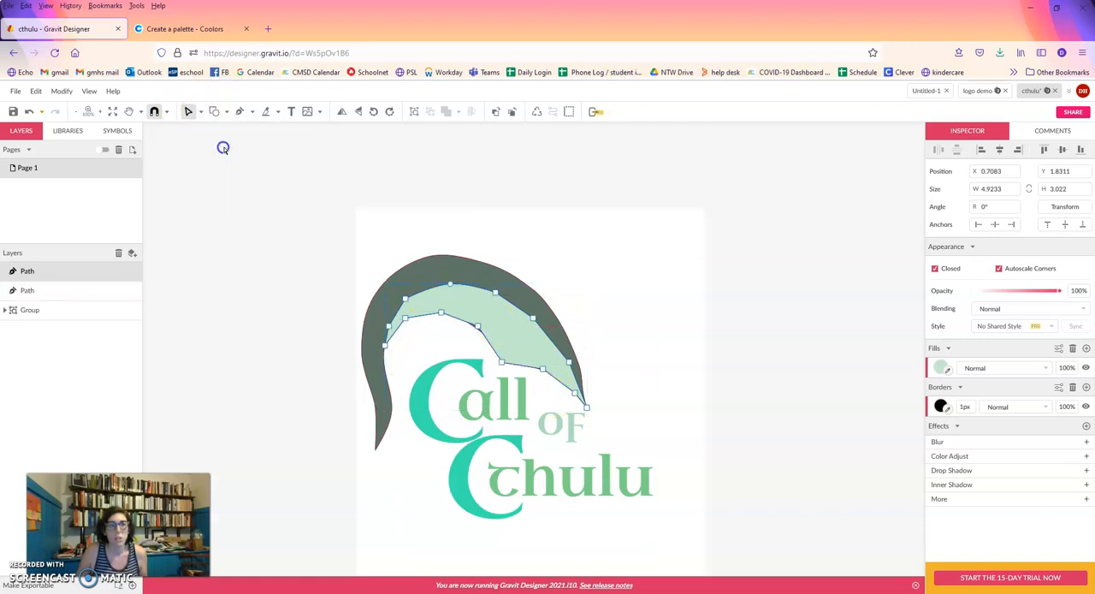
{"action": "left_click", "coordinate": [477, 328]}
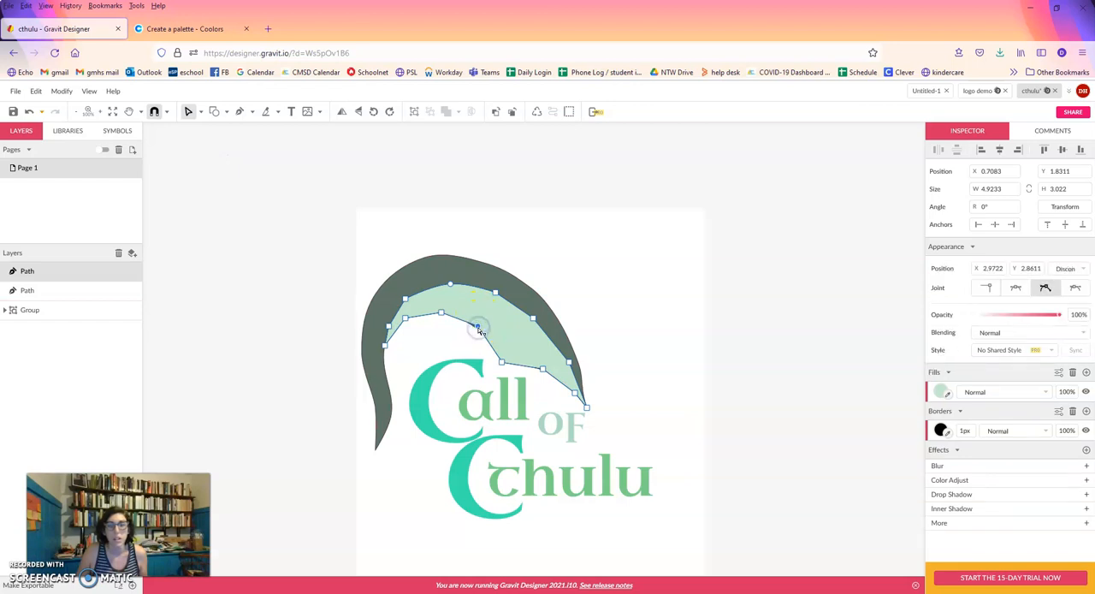
{"action": "left_click", "coordinate": [1015, 287]}
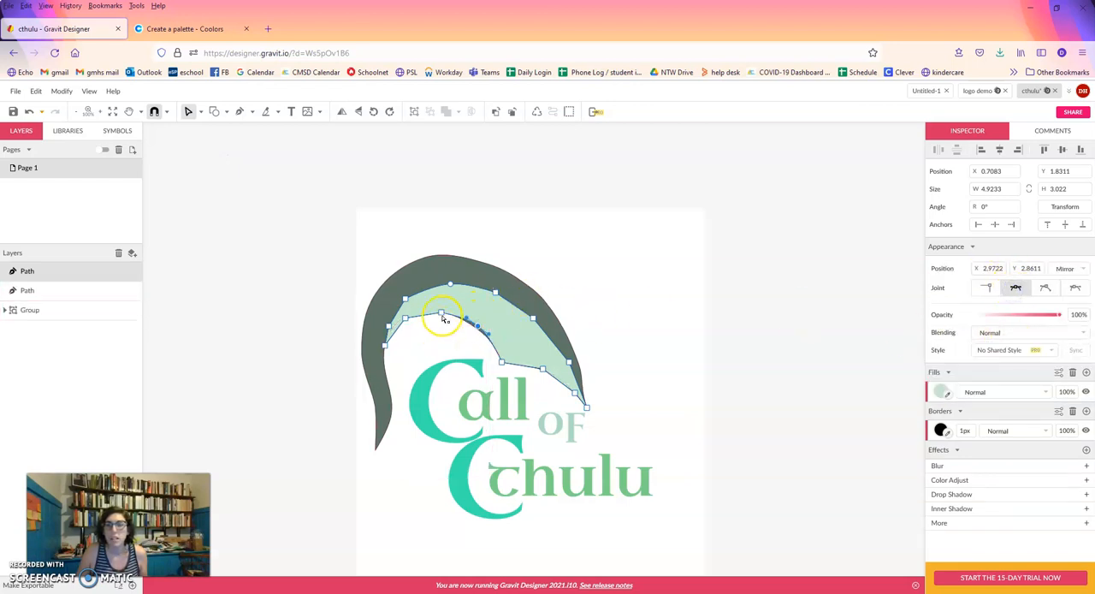
{"action": "left_click", "coordinate": [406, 319]}
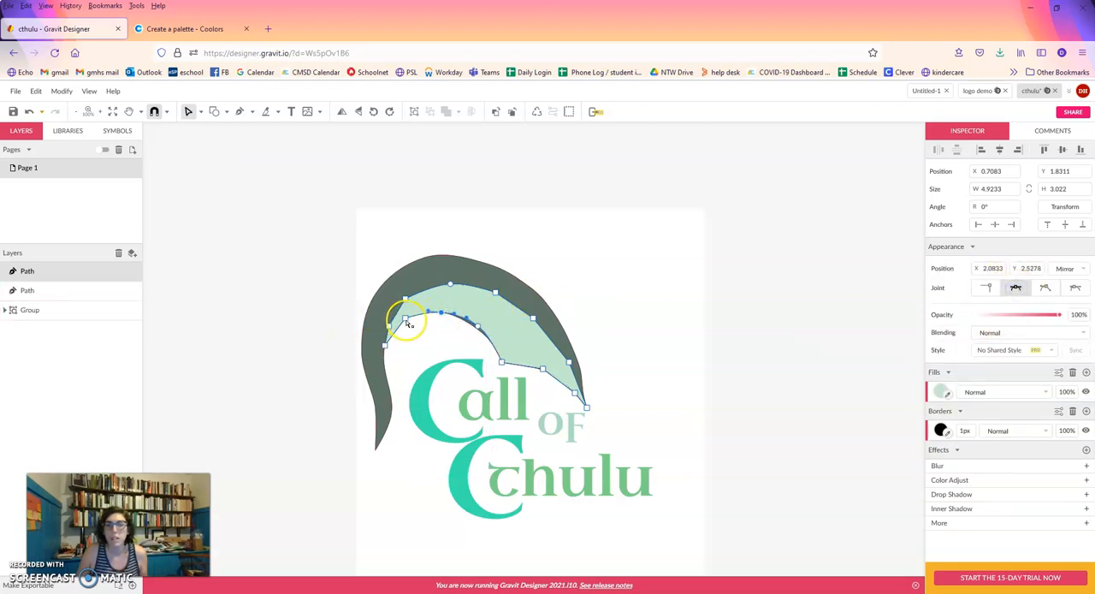
{"action": "left_click", "coordinate": [1016, 287]}
{"action": "left_click", "coordinate": [417, 315]}
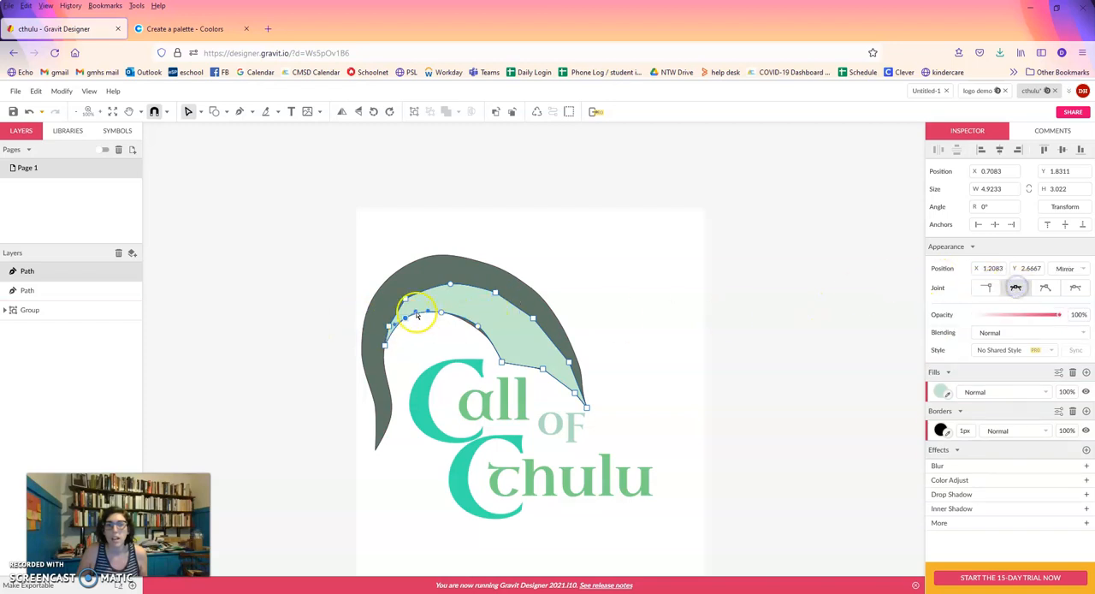
Set the joints of the nodes along the highlight's outer upper edge to Mirrored, beginning at its left end.
{"action": "left_click", "coordinate": [388, 326]}
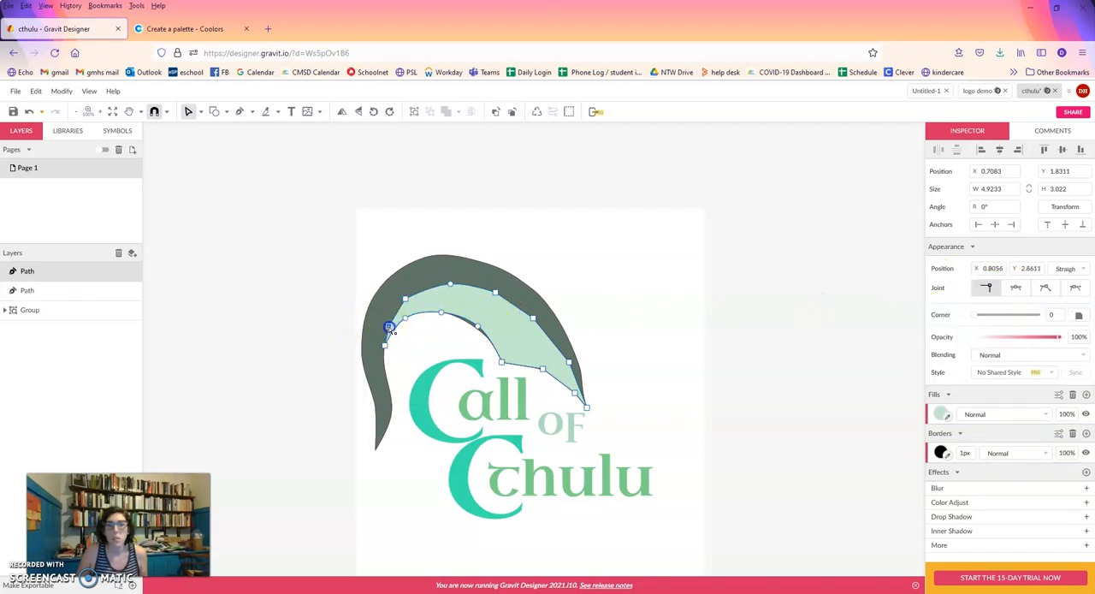
{"action": "left_click", "coordinate": [1015, 288]}
{"action": "left_click", "coordinate": [408, 299]}
{"action": "left_click", "coordinate": [1015, 288]}
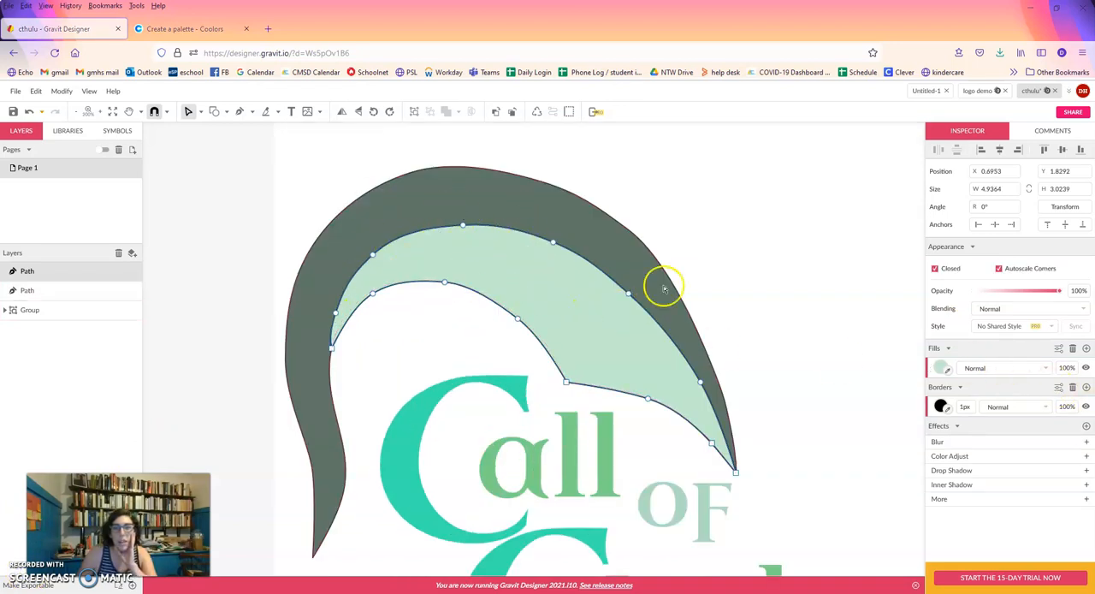
{"action": "mouse_move", "coordinate": [964, 407]}
{"action": "left_mouse_down"}
{"action": "mouse_move", "coordinate": [966, 387]}
{"action": "mouse_move", "coordinate": [968, 419]}
{"action": "left_mouse_up"}
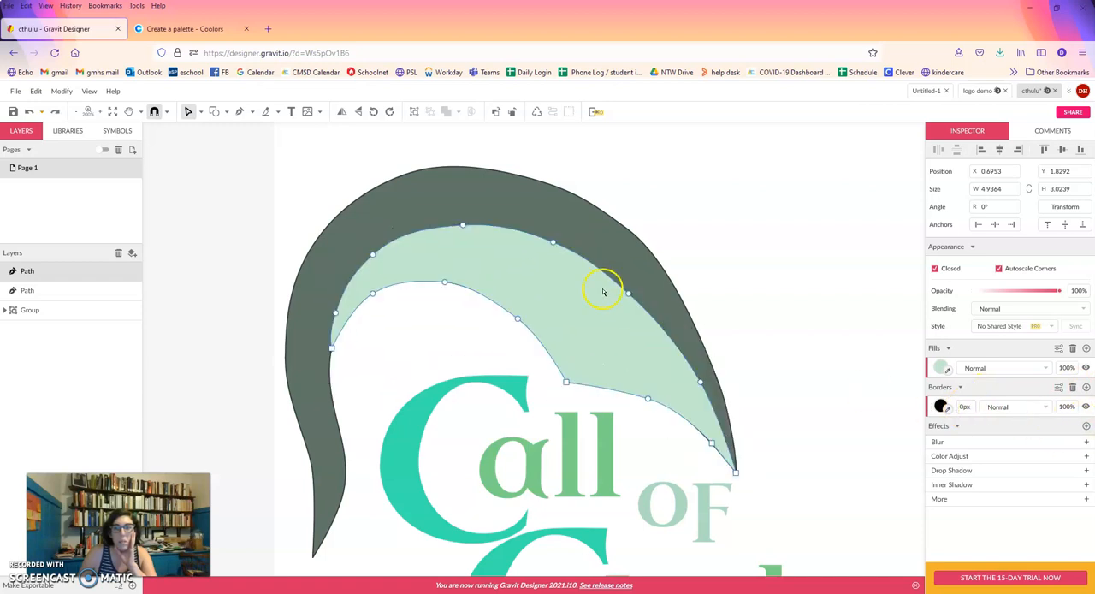
{"action": "left_click", "coordinate": [1073, 389]}
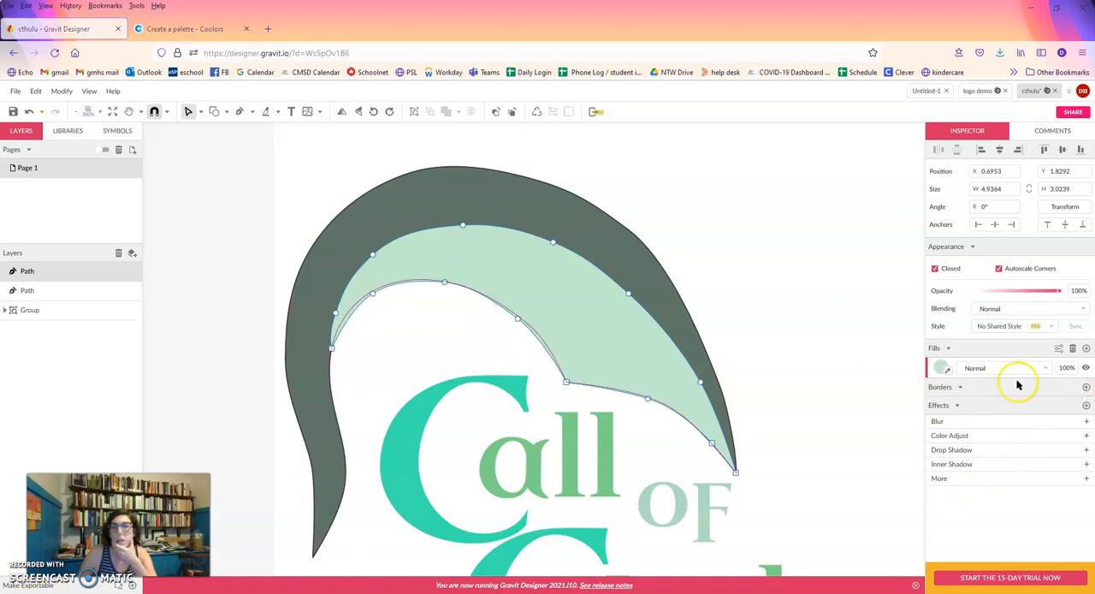
{"action": "left_click", "coordinate": [1087, 387]}
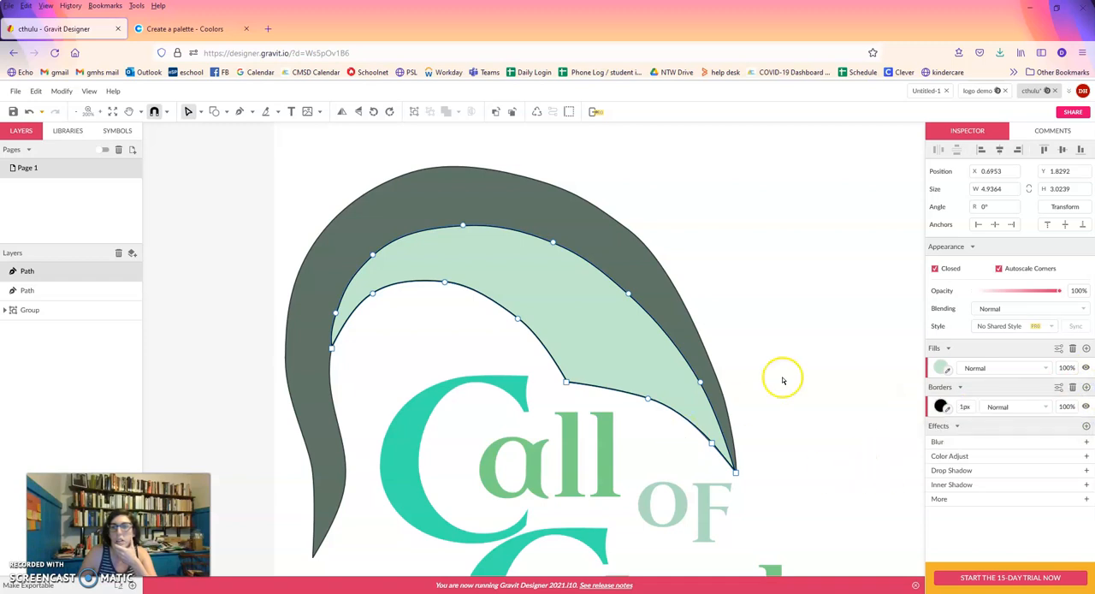
Recolour the highlight shape's border to dark grey-green #404D48, sampled from the arch's edge, and deselect the shape.
{"action": "left_click", "coordinate": [942, 406]}
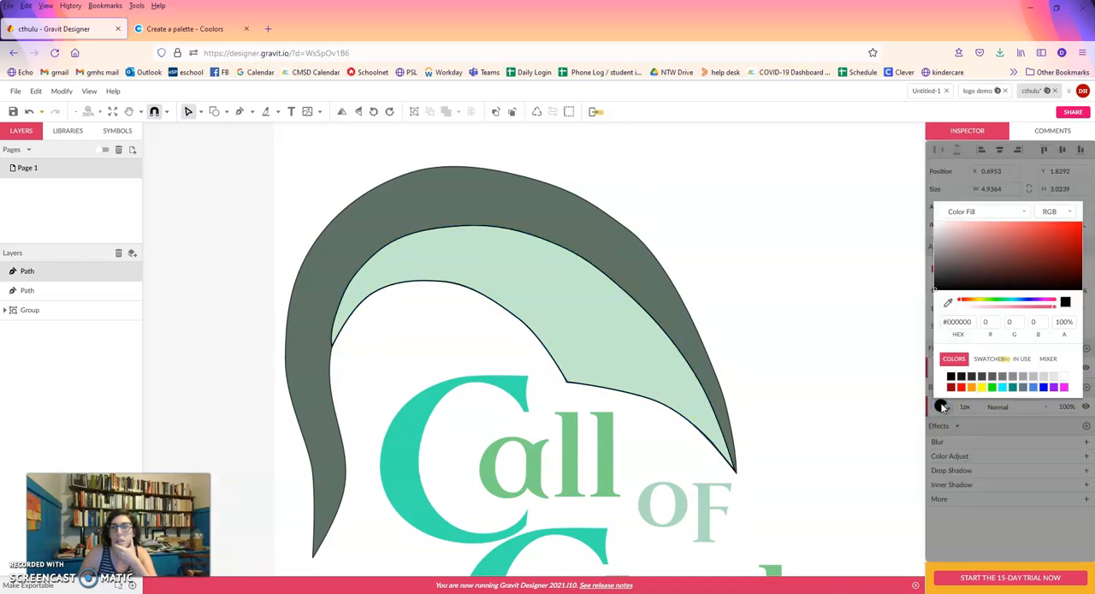
{"action": "left_click", "coordinate": [948, 304]}
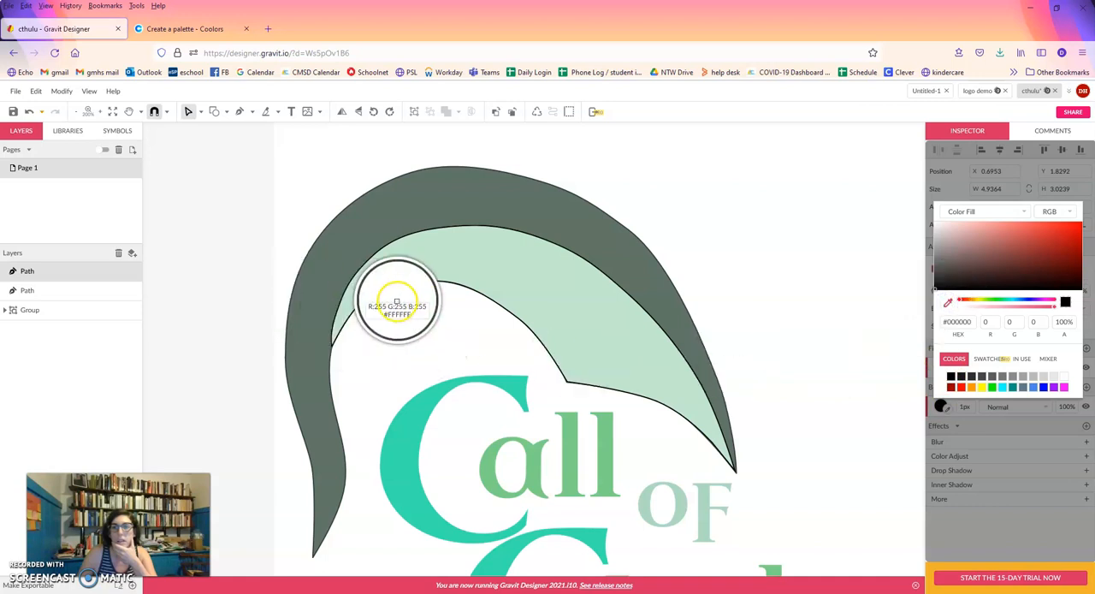
{"action": "left_click", "coordinate": [376, 188]}
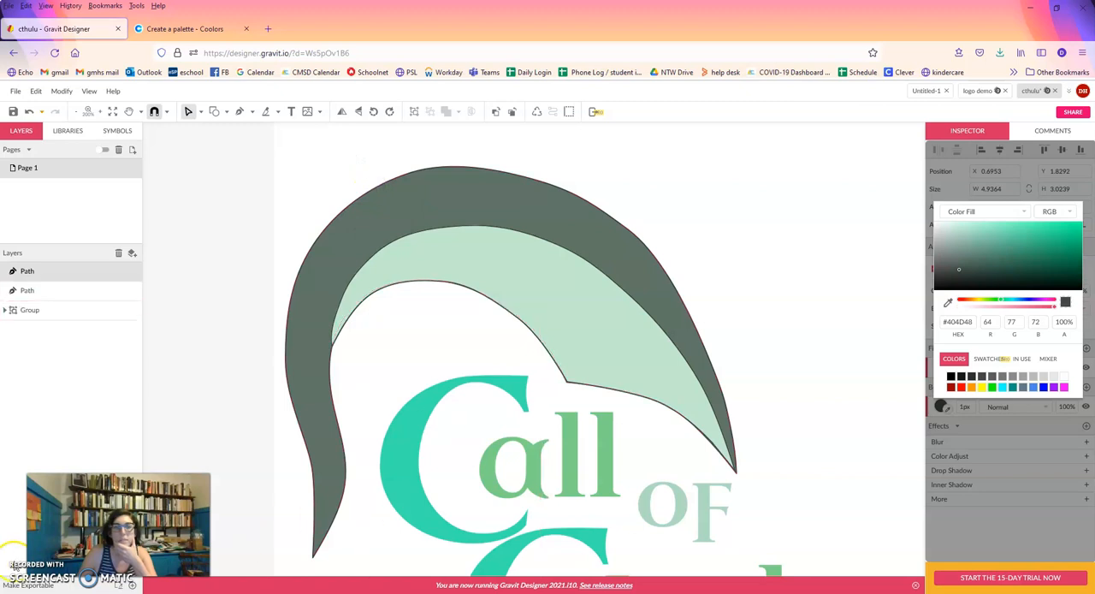
{"action": "left_click", "coordinate": [259, 159]}
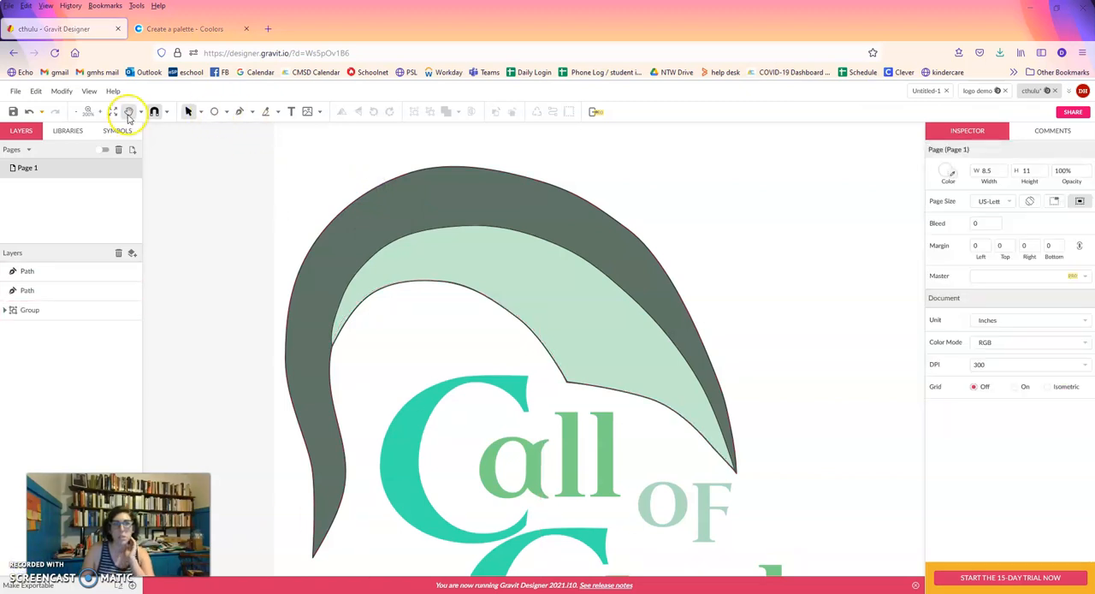
Draw an ellipse about 0.44 by 0.30 inches, tilted about -18.7°, near the top of the pale green highlight.
{"action": "left_click", "coordinate": [225, 112]}
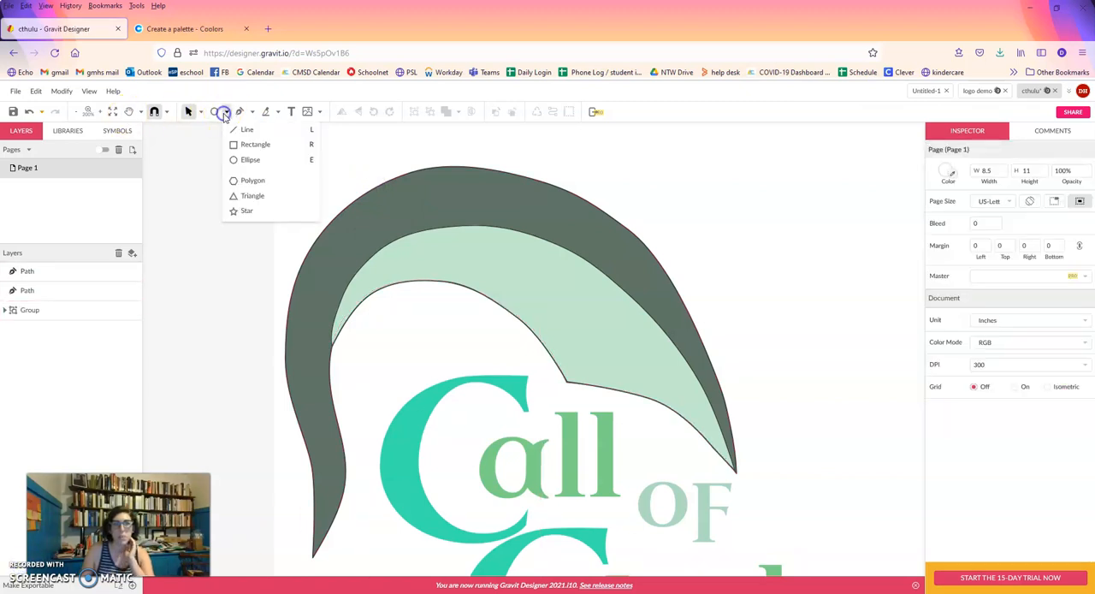
{"action": "left_click", "coordinate": [248, 160]}
{"action": "left_click_drag", "start_coordinate": [494, 245], "coordinate": [540, 259]}
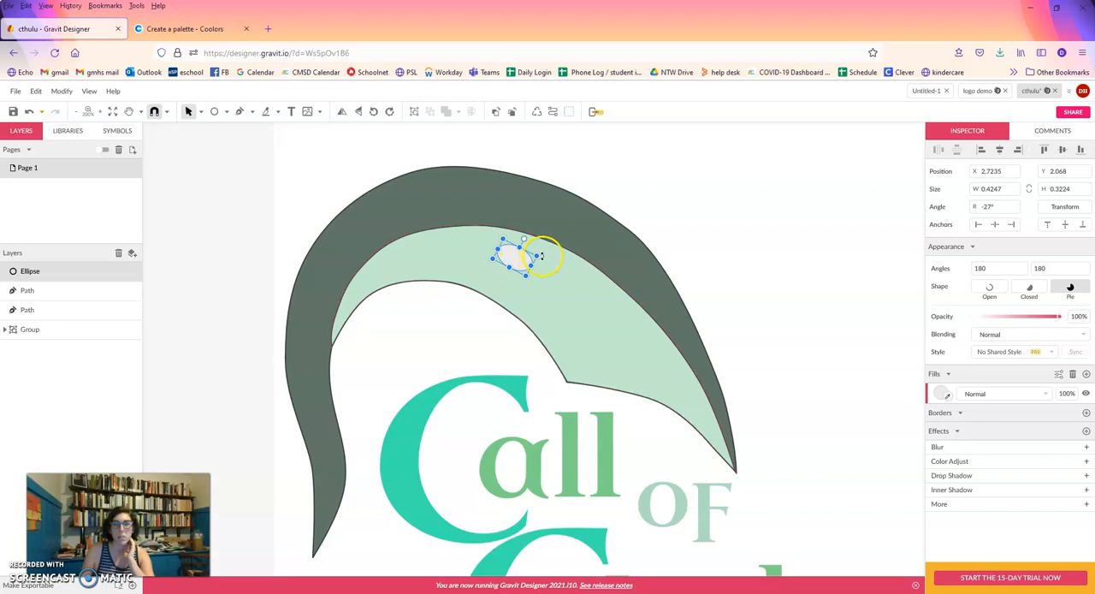
{"action": "left_click_drag", "start_coordinate": [523, 263], "coordinate": [535, 268]}
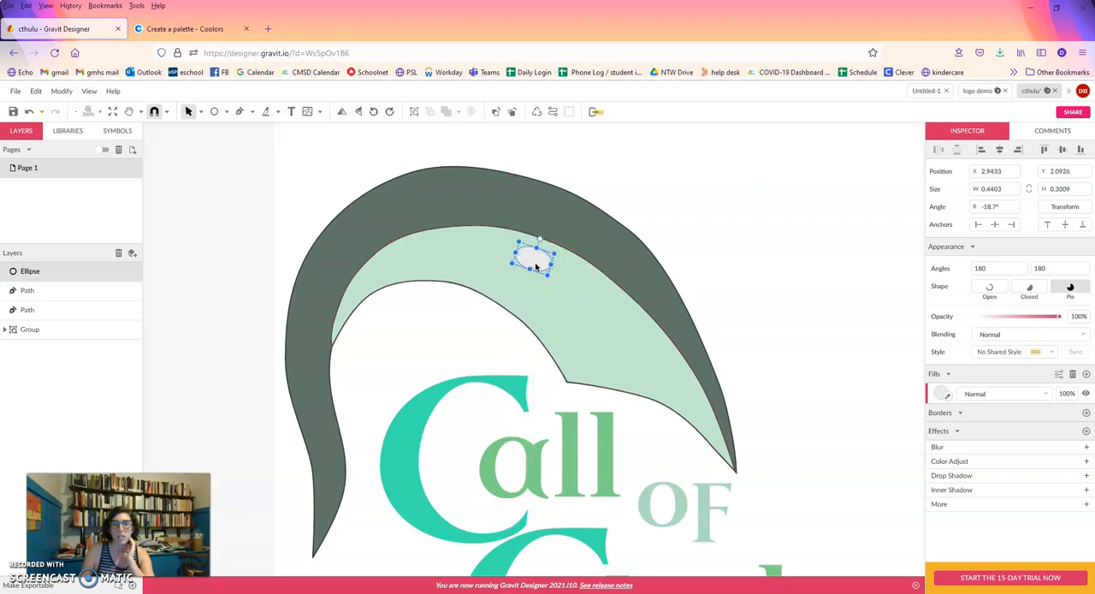
Fill the ellipse with the highlight's sampled colour lightened to #F3FFF7, and add an inner shadow to it.
{"action": "left_click", "coordinate": [940, 394]}
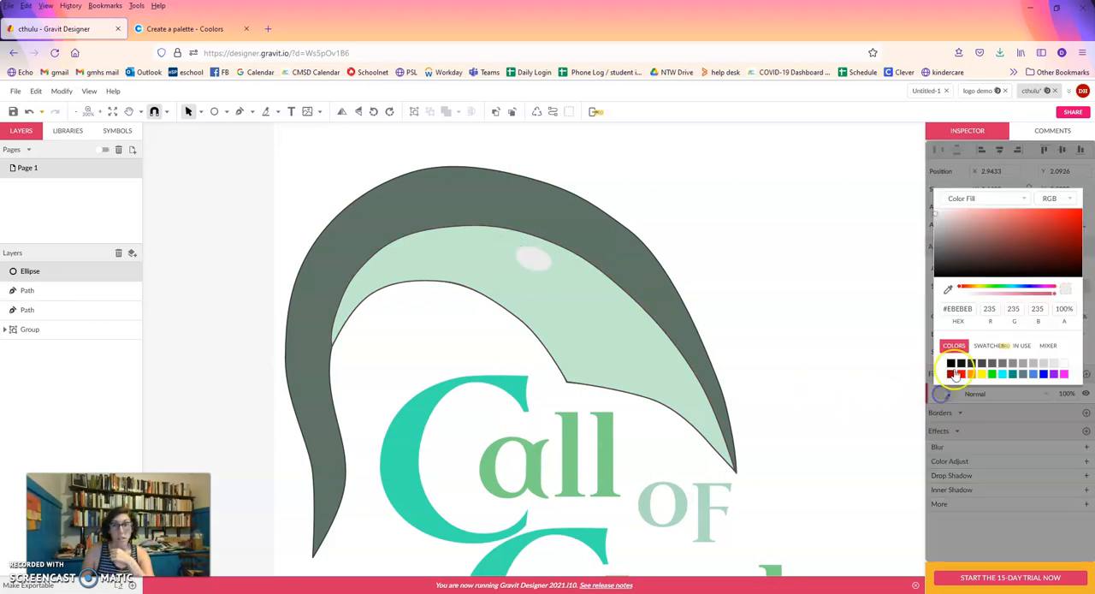
{"action": "left_click", "coordinate": [947, 289]}
{"action": "left_click", "coordinate": [576, 323]}
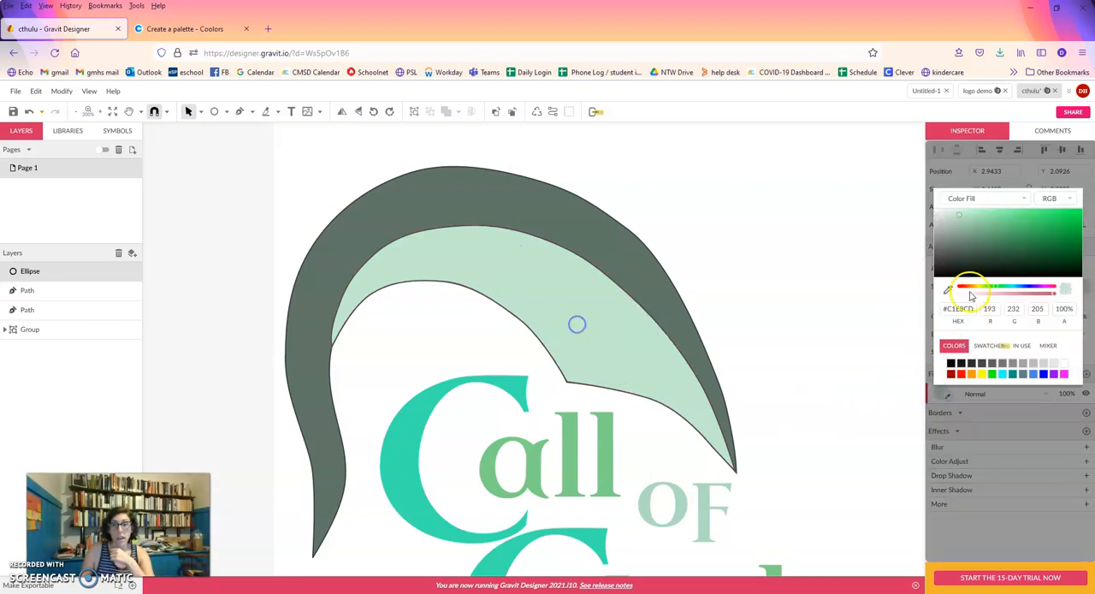
{"action": "left_click_drag", "start_coordinate": [944, 216], "coordinate": [946, 211]}
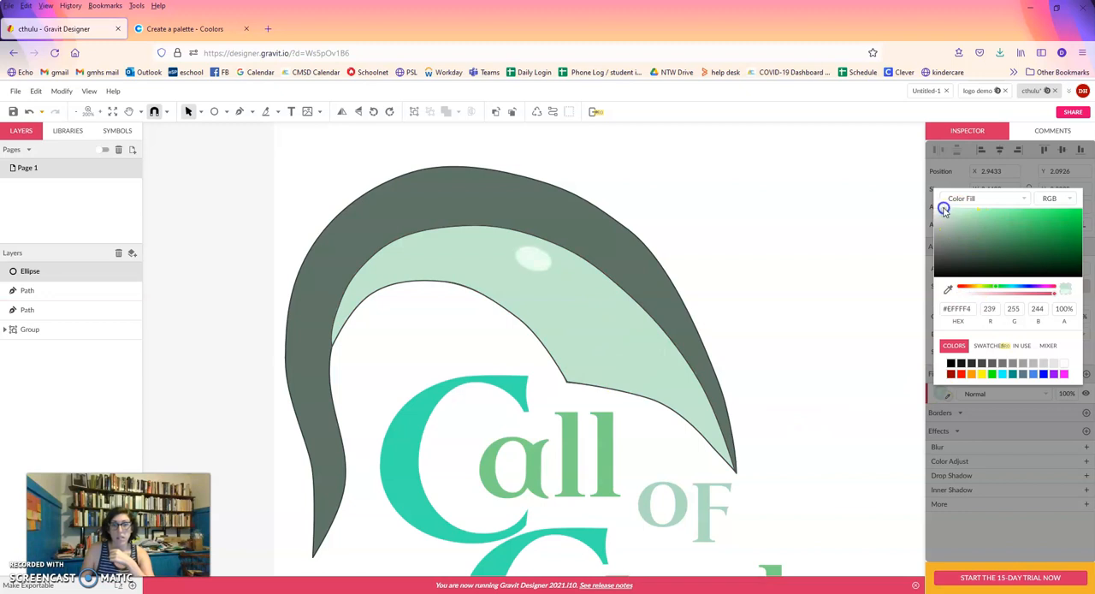
{"action": "left_click", "coordinate": [1038, 458]}
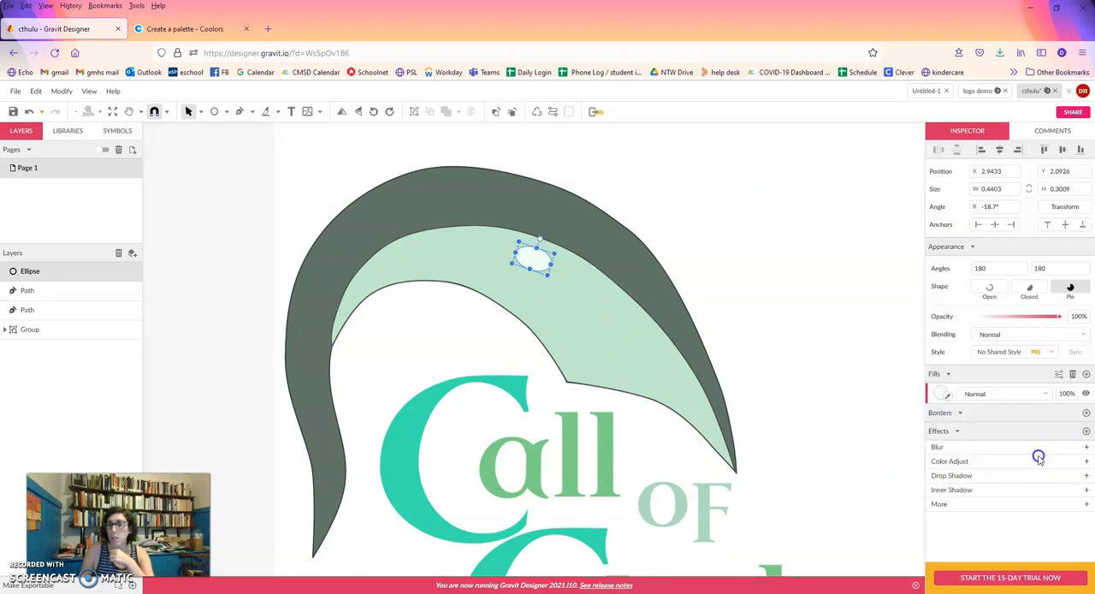
{"action": "left_click", "coordinate": [1086, 490]}
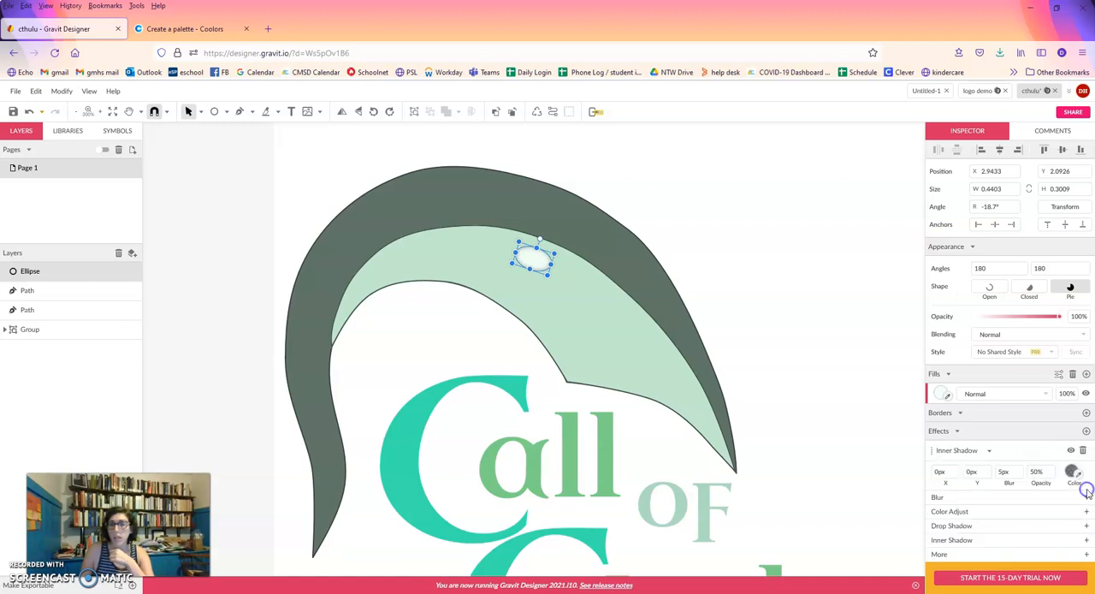
{"action": "left_click", "coordinate": [814, 287]}
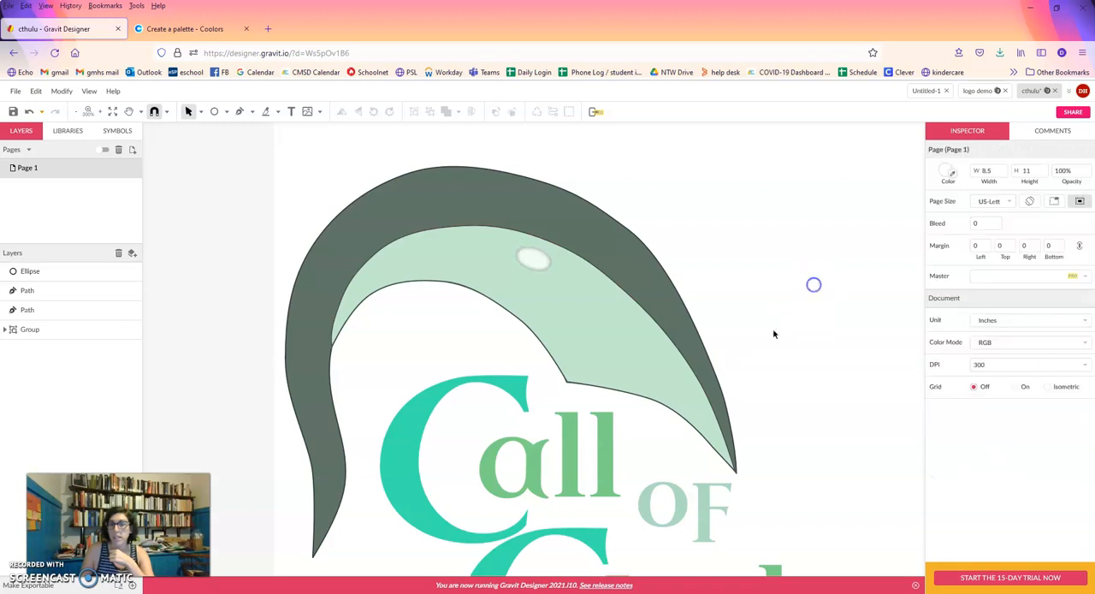
Duplicate the shaded ellipse into a row of six along the highlight's upper edge, rotating and resizing copies to follow the curve.
{"action": "left_click", "coordinate": [532, 256]}
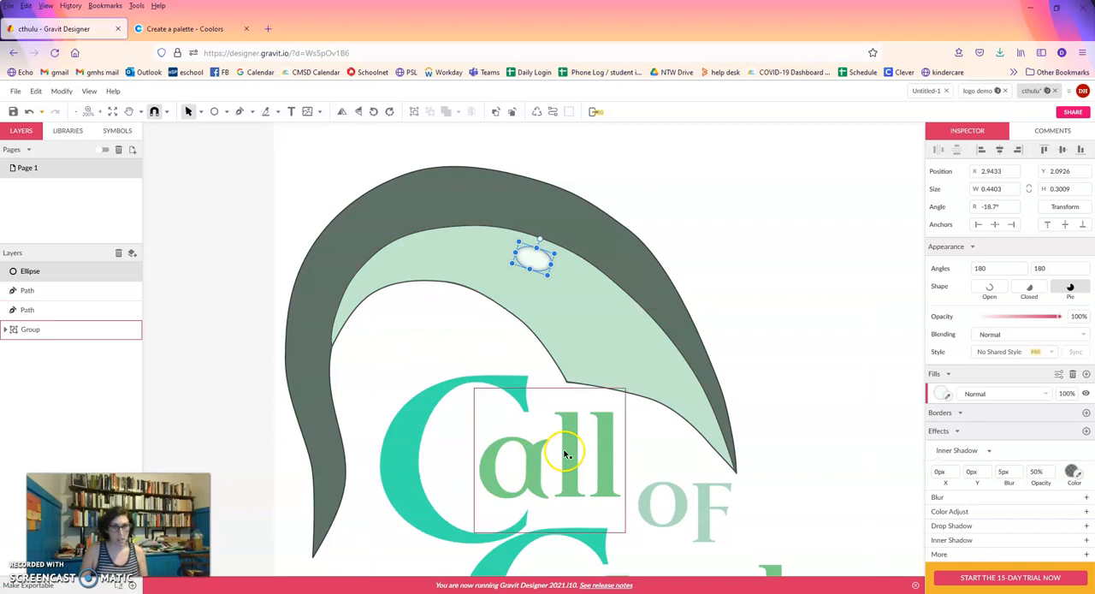
{"action": "key", "text": "ctrl+d"}
{"action": "left_click_drag", "start_coordinate": [536, 259], "coordinate": [580, 283]}
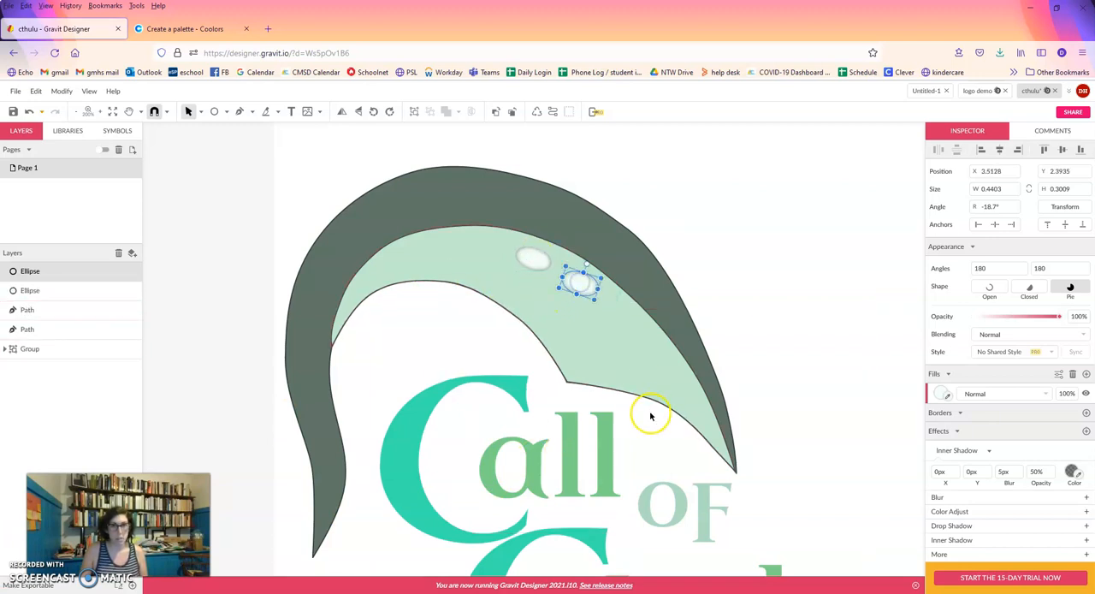
{"action": "key", "text": "ctrl+d"}
{"action": "left_click_drag", "start_coordinate": [532, 257], "coordinate": [623, 317]}
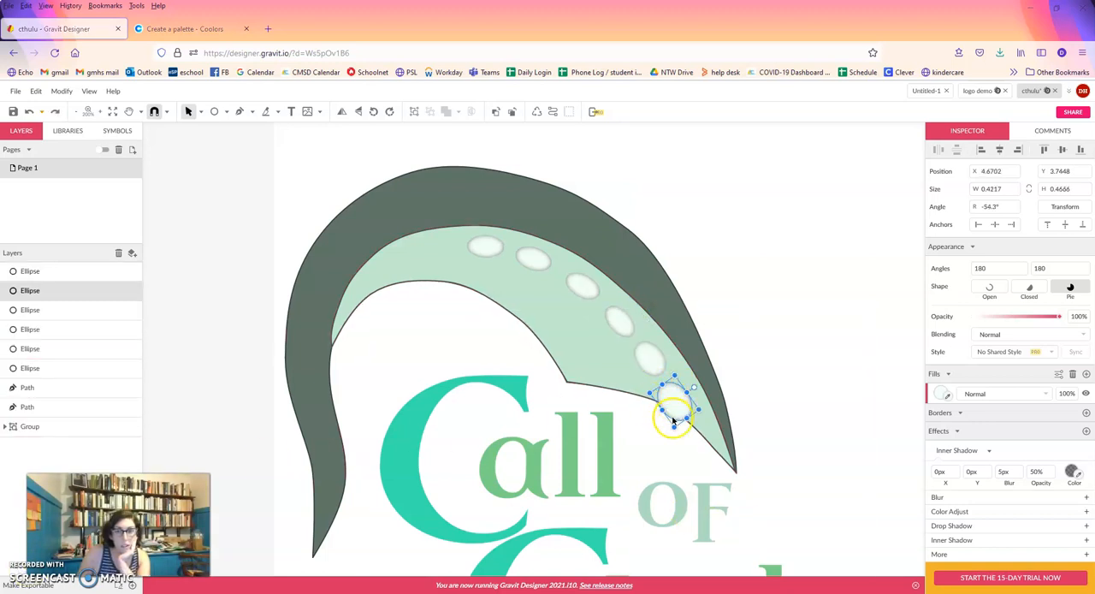
Slice the lowest ellipse with the Knife tool along the highlight's lower edge and delete the overhanging piece.
{"action": "left_click", "coordinate": [266, 111]}
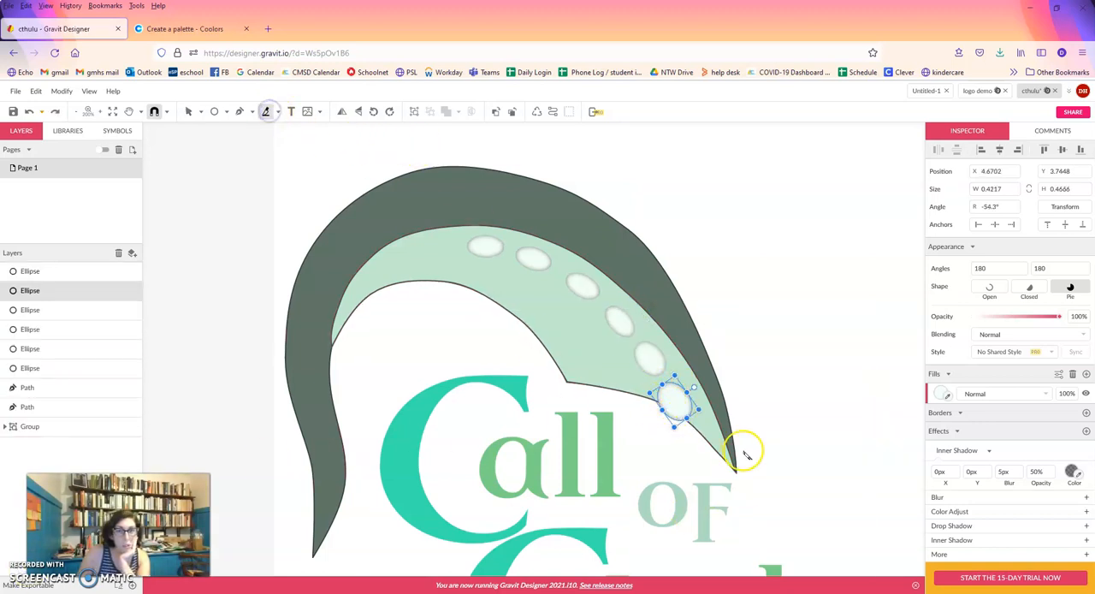
{"action": "left_click", "coordinate": [687, 419]}
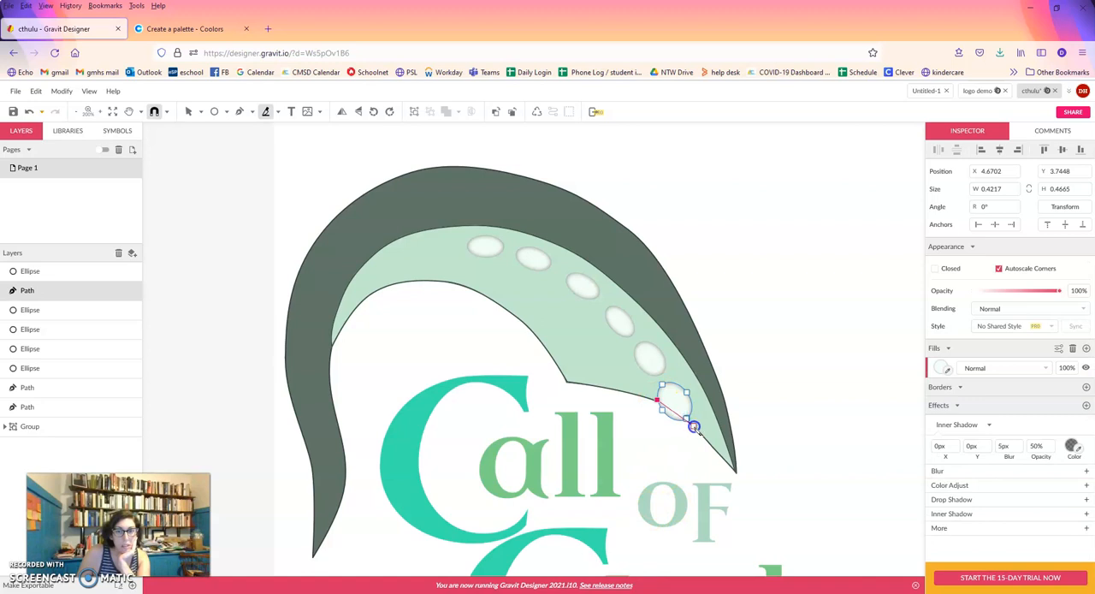
{"action": "left_click_drag", "start_coordinate": [693, 426], "coordinate": [693, 426]}
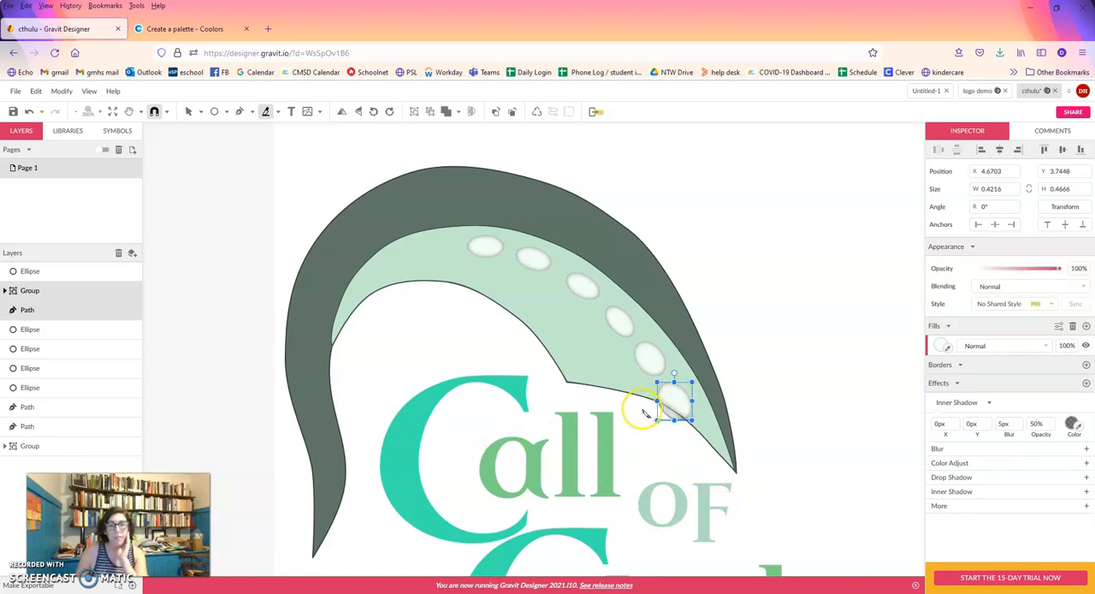
{"action": "left_click", "coordinate": [188, 112]}
{"action": "left_click", "coordinate": [680, 414]}
{"action": "left_click", "coordinate": [779, 402]}
{"action": "left_click", "coordinate": [672, 418]}
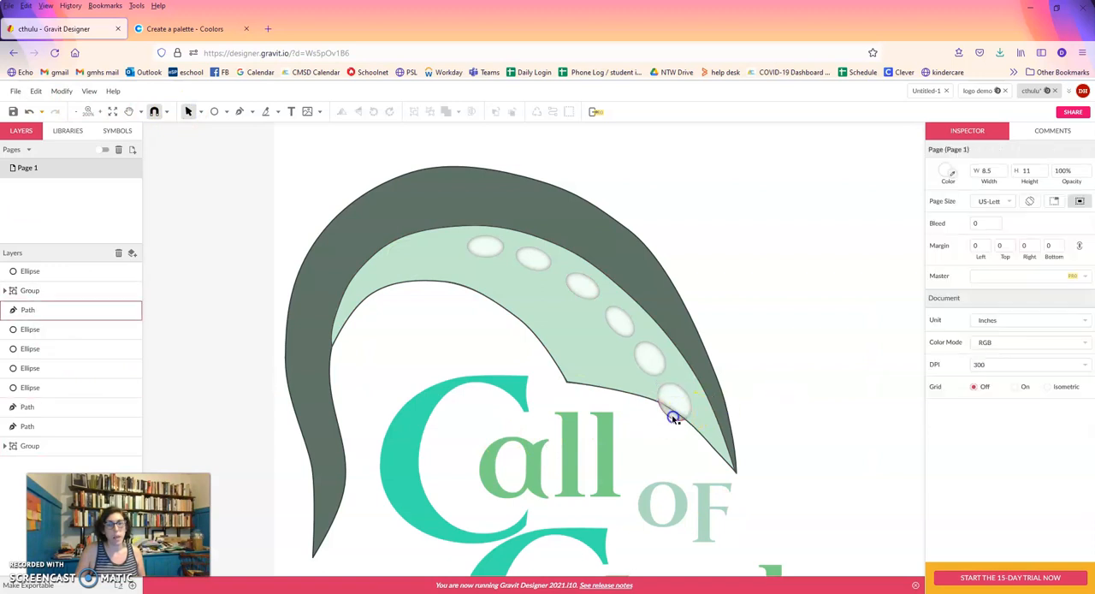
{"action": "key", "text": "Delete"}
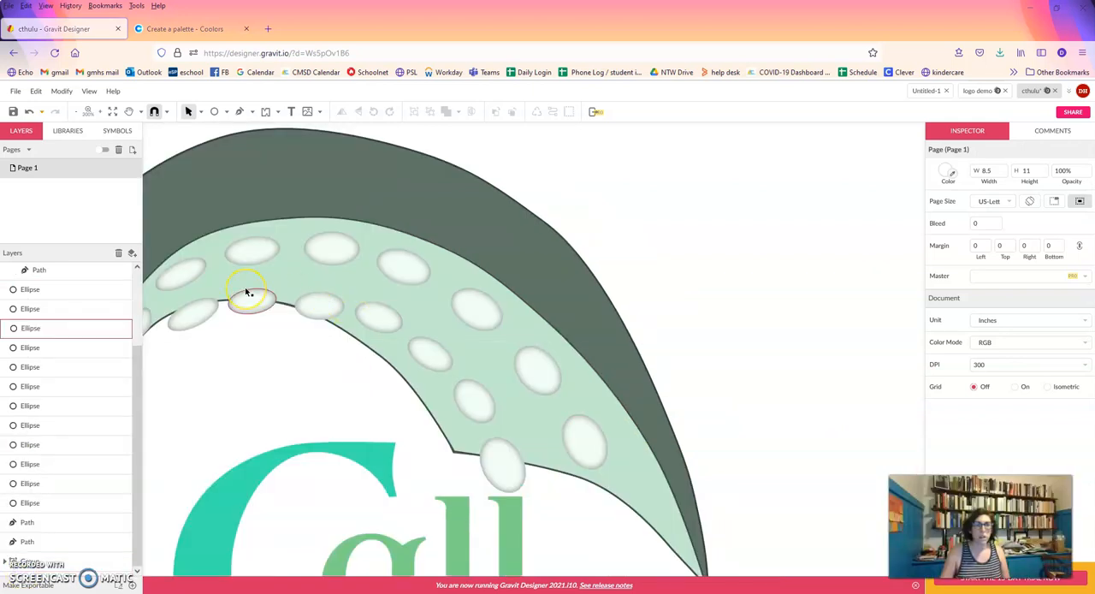
Deselect everything and save the cthulu design.
{"action": "left_click", "coordinate": [171, 252]}
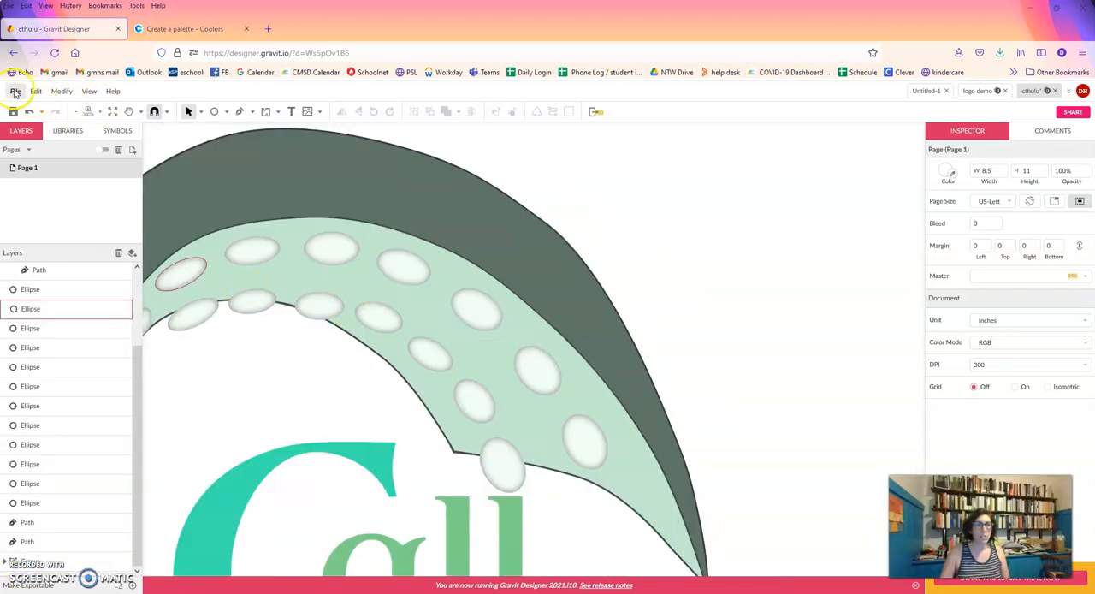
{"action": "left_click", "coordinate": [14, 93]}
{"action": "left_click", "coordinate": [26, 211]}
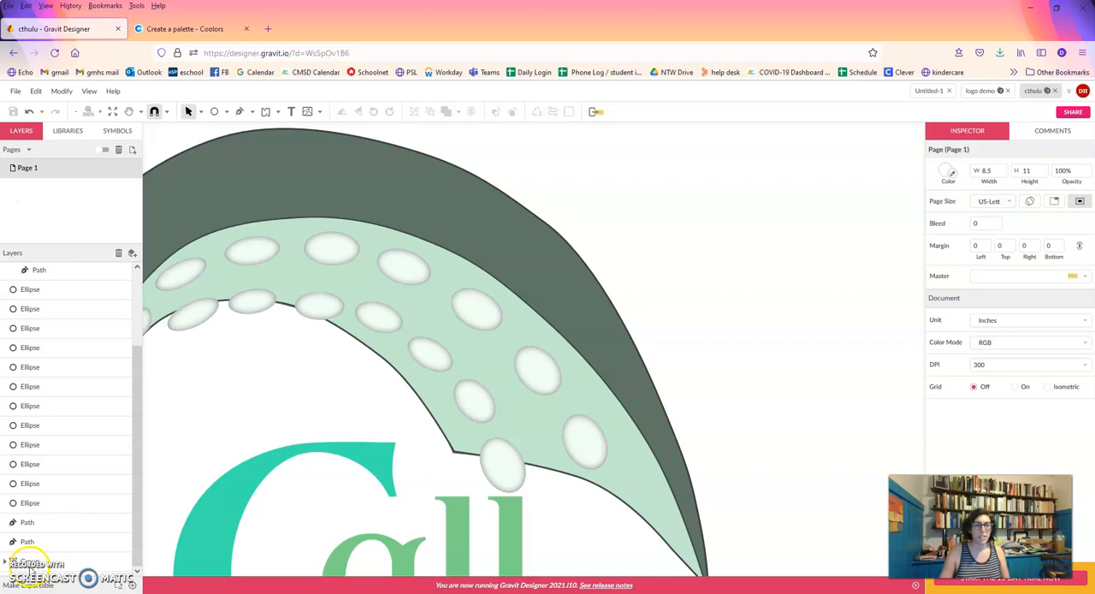
Give the dark arch a pale green inner shadow with X 9px, Y 4px, blur 15px and 100% opacity.
{"action": "left_click", "coordinate": [539, 360]}
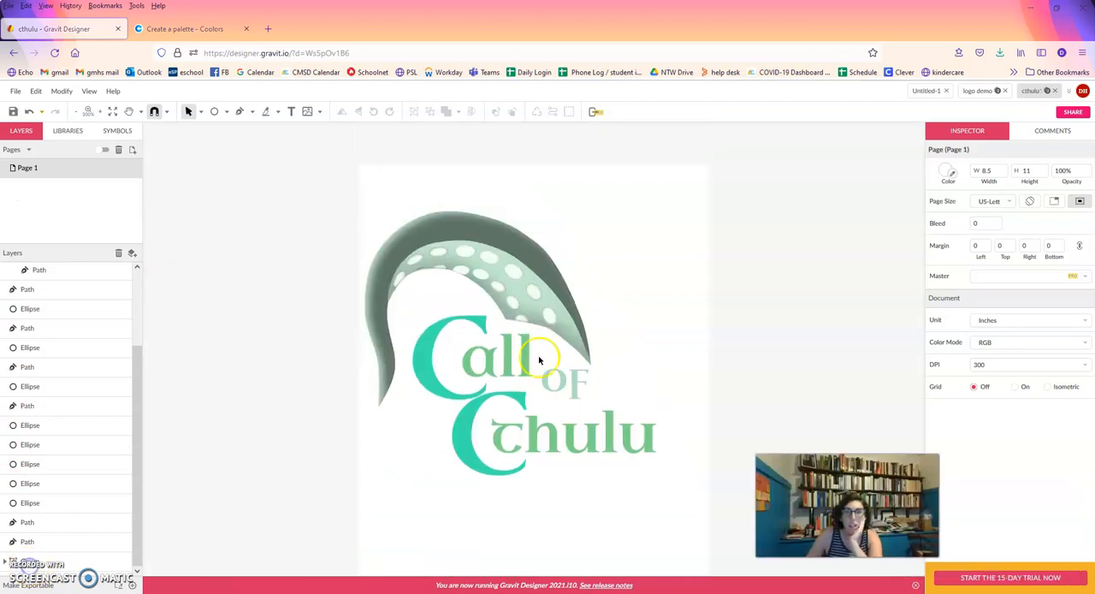
{"action": "left_click", "coordinate": [473, 235]}
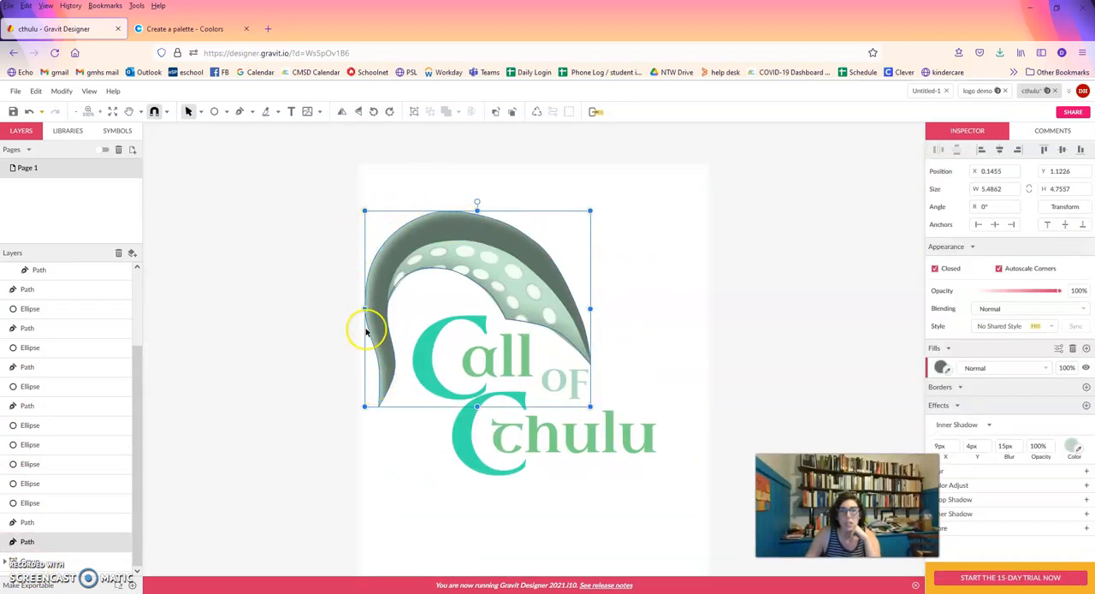
Set the X offset of the dark arch's inner shadow to 12px and deselect the arch.
{"action": "left_click", "coordinate": [489, 267]}
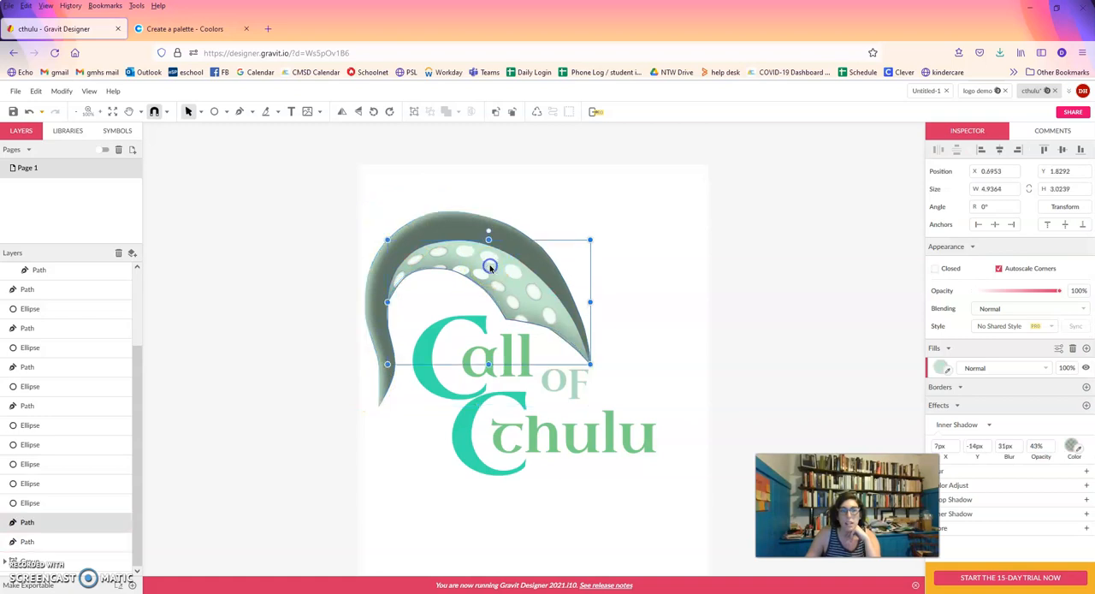
{"action": "left_click", "coordinate": [461, 219]}
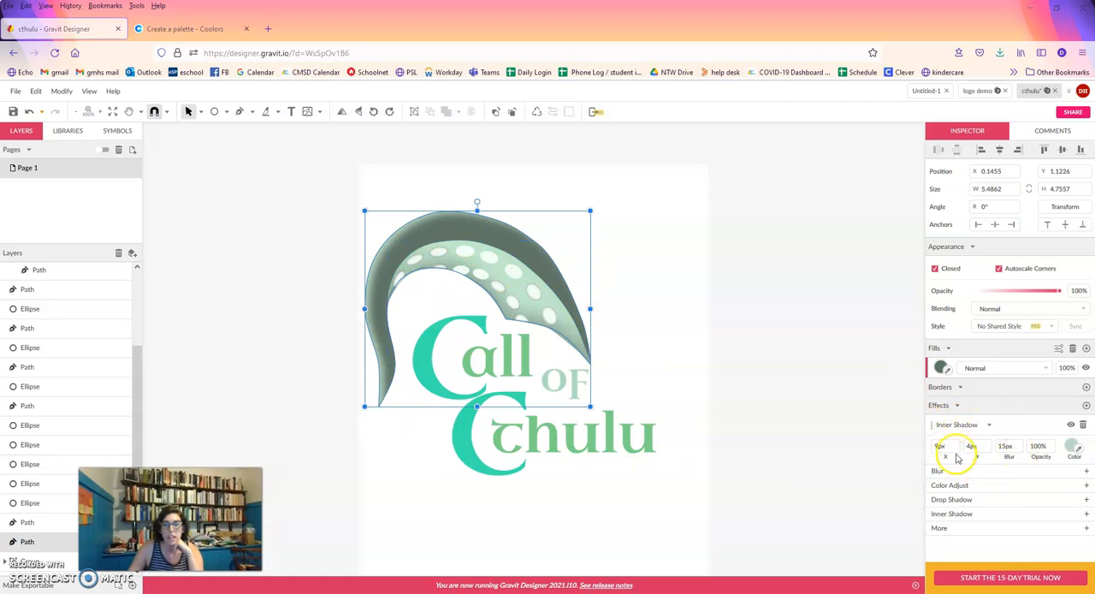
{"action": "left_click_drag", "start_coordinate": [940, 447], "coordinate": [953, 442]}
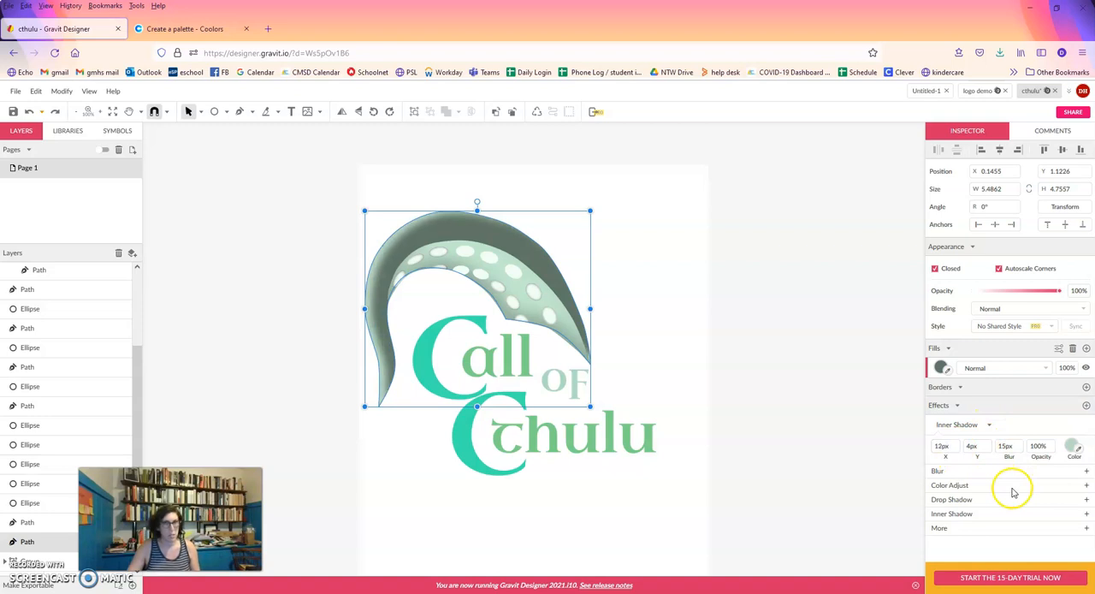
{"action": "left_click", "coordinate": [650, 331]}
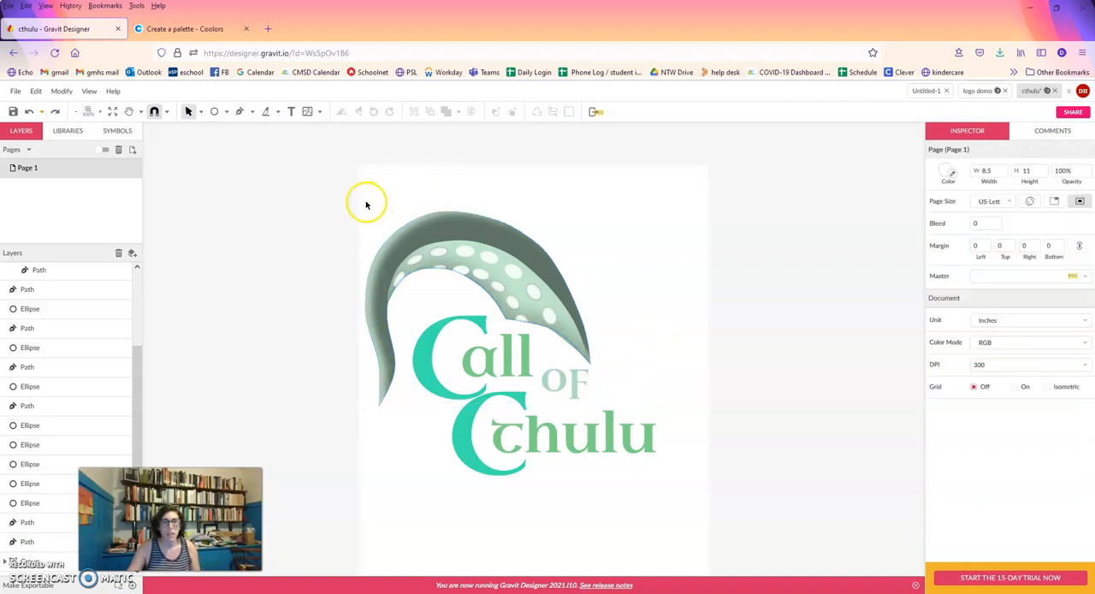
Move the lettering group down clear of the tentacle, and group all the tentacle's paths and ellipses together.
{"action": "left_click_drag", "start_coordinate": [366, 202], "coordinate": [566, 228]}
{"action": "left_click_drag", "start_coordinate": [555, 384], "coordinate": [552, 556]}
{"action": "left_click_drag", "start_coordinate": [620, 368], "coordinate": [328, 191]}
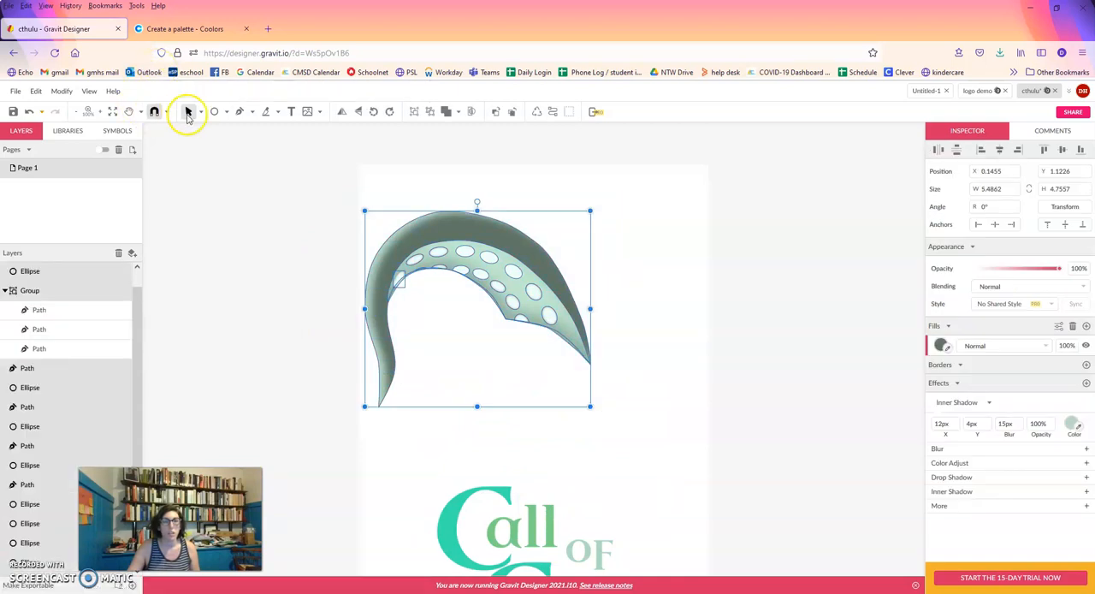
{"action": "right_click", "coordinate": [495, 293]}
{"action": "left_click", "coordinate": [532, 352]}
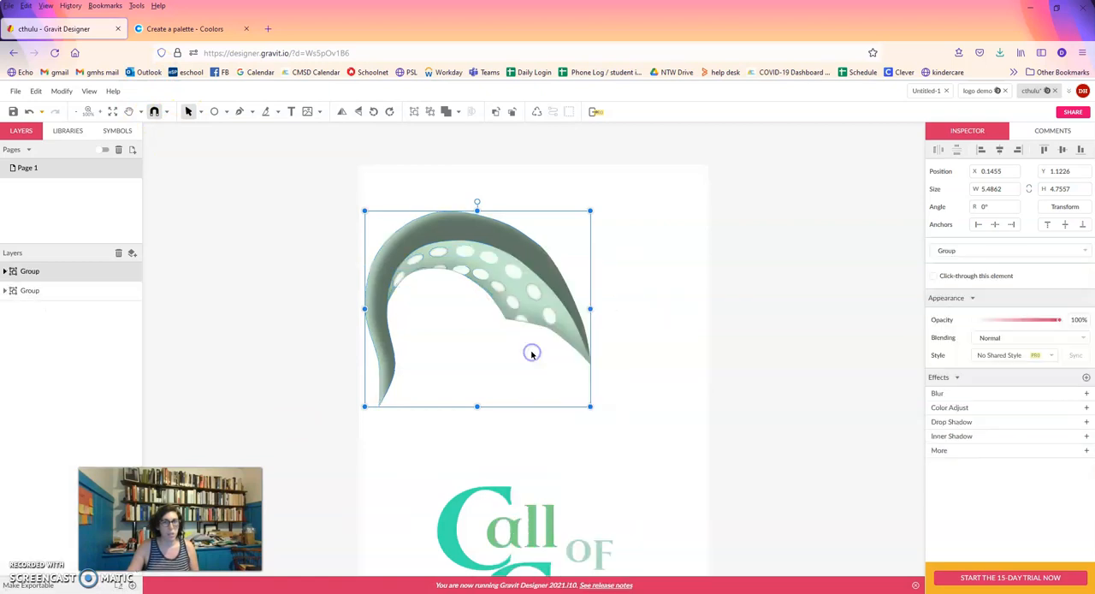
Duplicate the tentacle group and flip the copy horizontally, placing it overlapping the original's lower right side.
{"action": "mouse_move", "coordinate": [518, 293]}
{"action": "left_mouse_down"}
{"action": "mouse_move", "coordinate": [533, 369]}
{"action": "mouse_move", "coordinate": [556, 398]}
{"action": "mouse_move", "coordinate": [501, 268]}
{"action": "mouse_move", "coordinate": [514, 287]}
{"action": "left_mouse_up"}
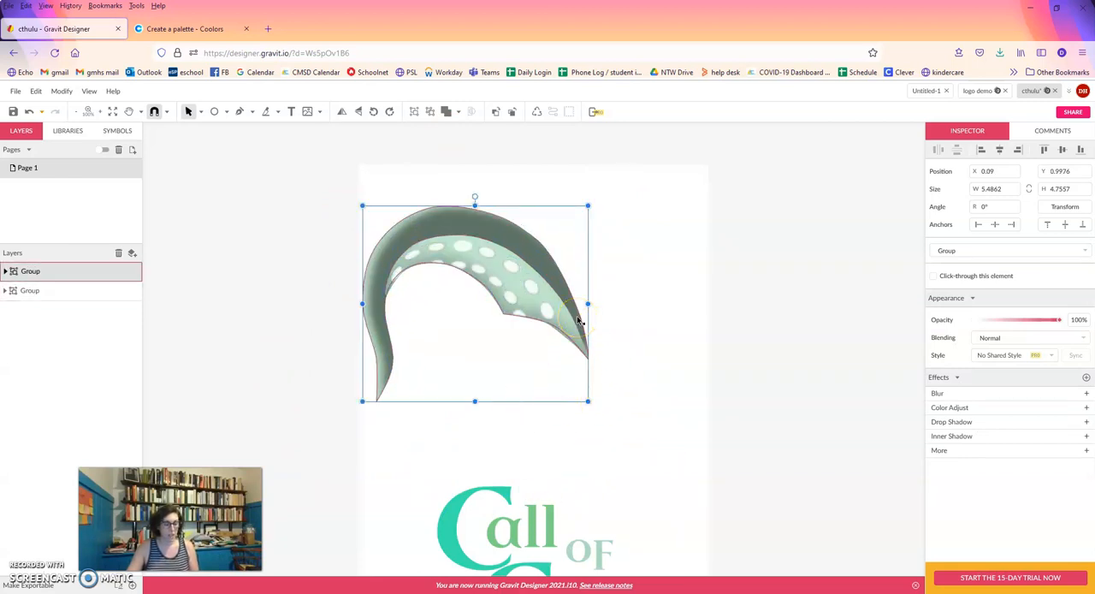
{"action": "key", "text": "ctrl+z"}
{"action": "left_click_drag", "start_coordinate": [495, 271], "coordinate": [648, 313]}
{"action": "right_click", "coordinate": [630, 304]}
{"action": "mouse_move", "coordinate": [660, 330]}
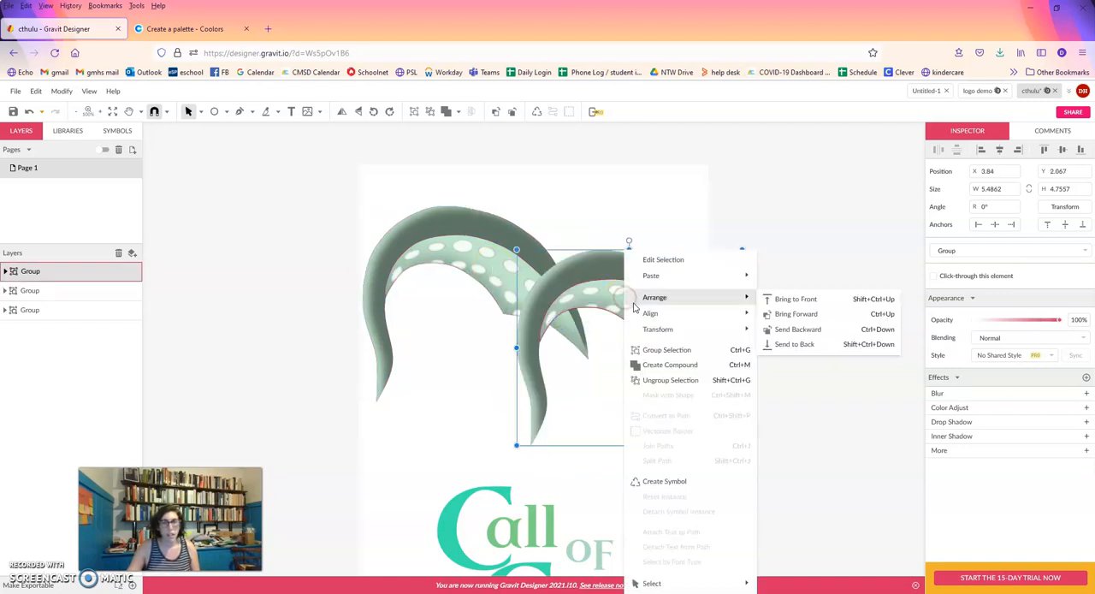
{"action": "left_click", "coordinate": [792, 360]}
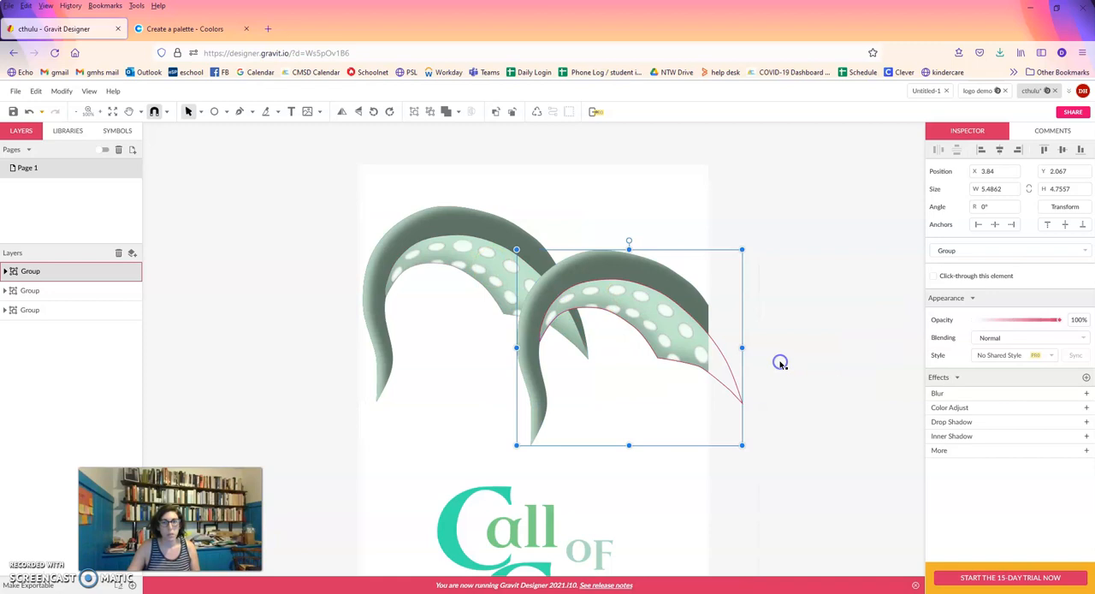
{"action": "left_click_drag", "start_coordinate": [662, 313], "coordinate": [515, 303]}
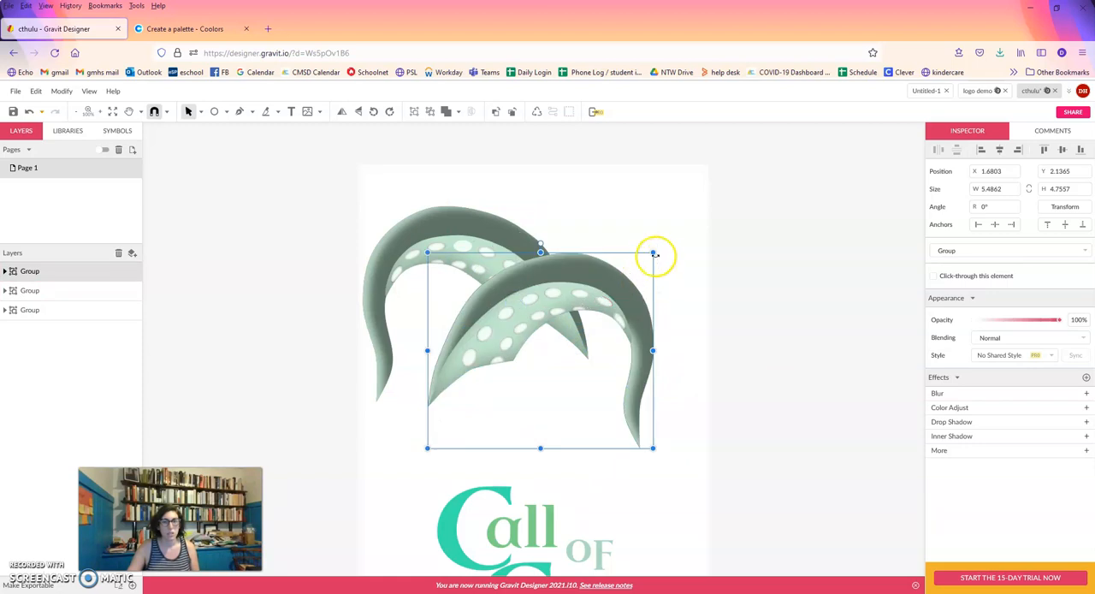
Scale the mirrored tentacle down to about 3.36 by 2.91 in and move it to the large tentacle's right side.
{"action": "left_click_drag", "start_coordinate": [654, 253], "coordinate": [552, 337]}
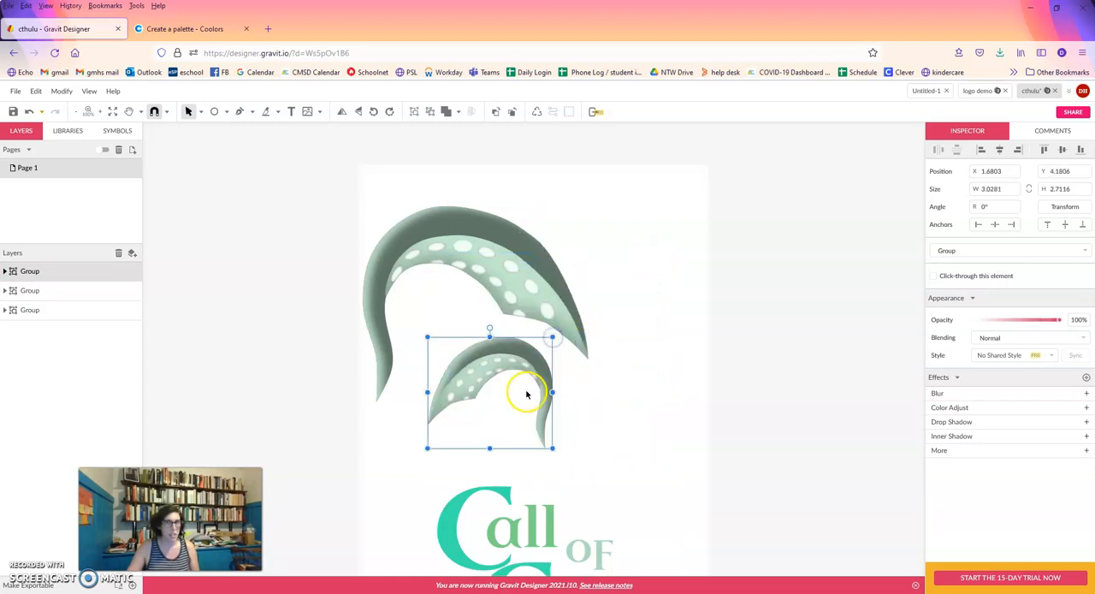
{"action": "key", "text": "ctrl+z"}
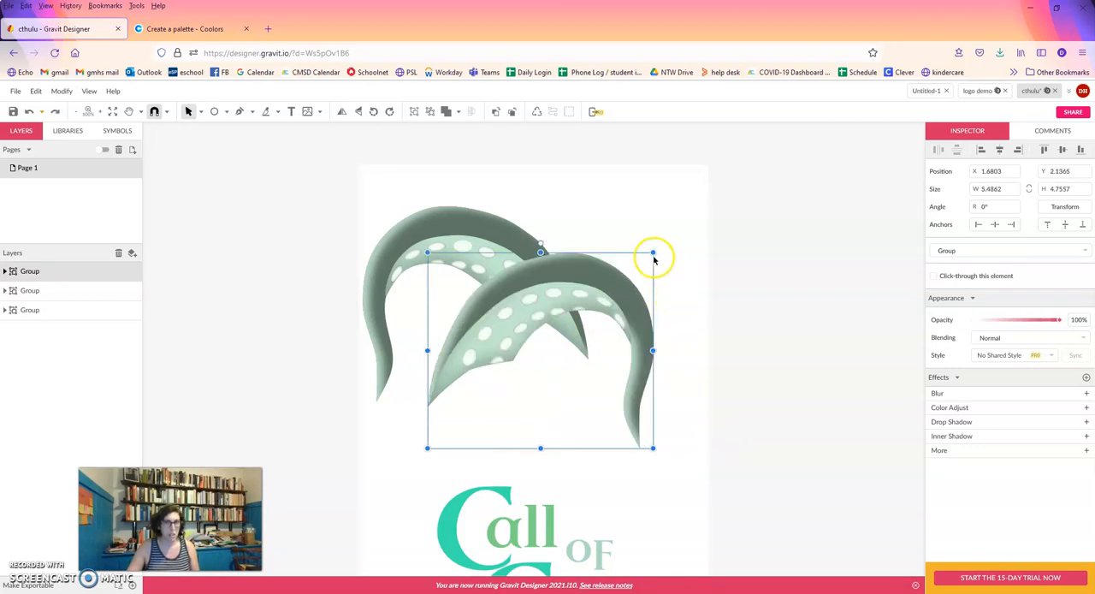
{"action": "left_click_drag", "start_coordinate": [652, 253], "coordinate": [565, 346]}
{"action": "left_click", "coordinate": [488, 368]}
{"action": "left_click_drag", "start_coordinate": [488, 368], "coordinate": [626, 280]}
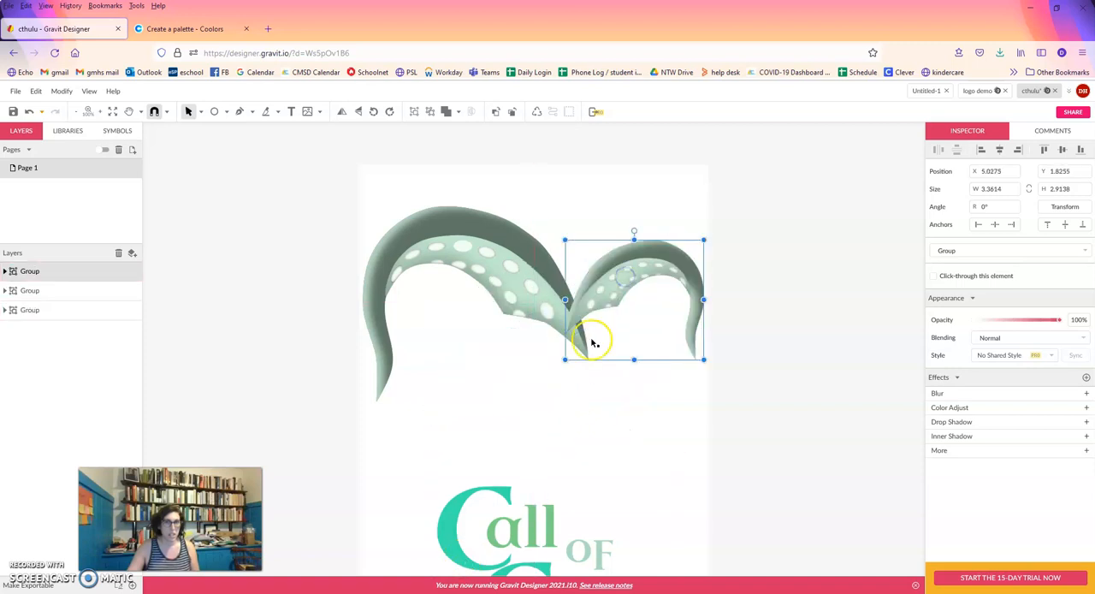
Send the small tentacle to the back, tucked against the large one, and move the lettering back up over the tentacles.
{"action": "right_click", "coordinate": [614, 292]}
{"action": "mouse_move", "coordinate": [721, 317]}
{"action": "mouse_move", "coordinate": [709, 295]}
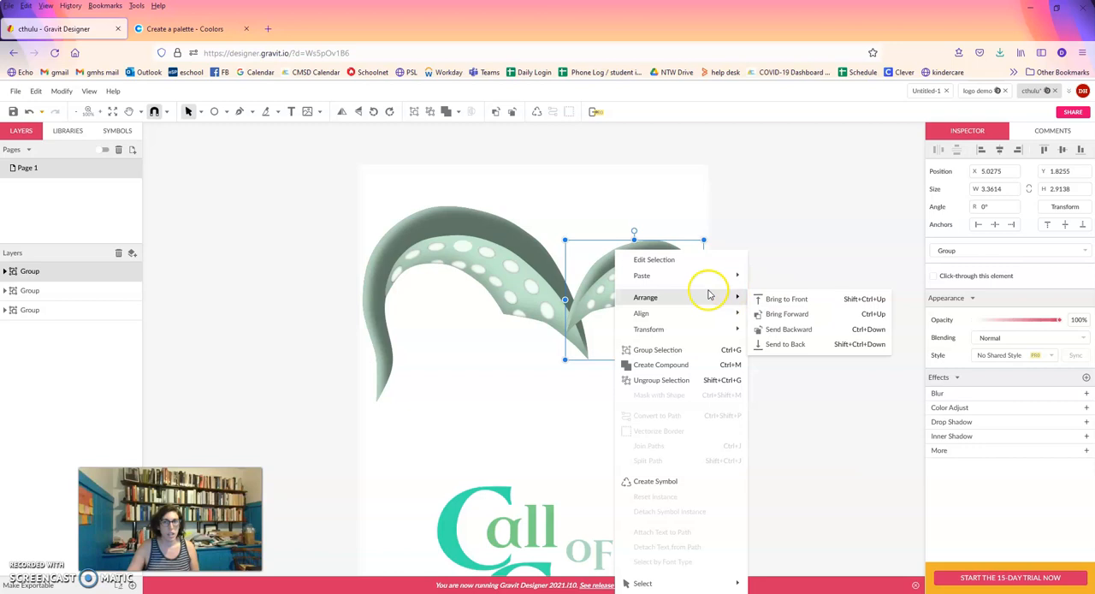
{"action": "left_click", "coordinate": [797, 343]}
{"action": "left_click_drag", "start_coordinate": [659, 275], "coordinate": [606, 257]}
{"action": "left_click", "coordinate": [518, 389]}
{"action": "left_click_drag", "start_coordinate": [519, 389], "coordinate": [507, 359]}
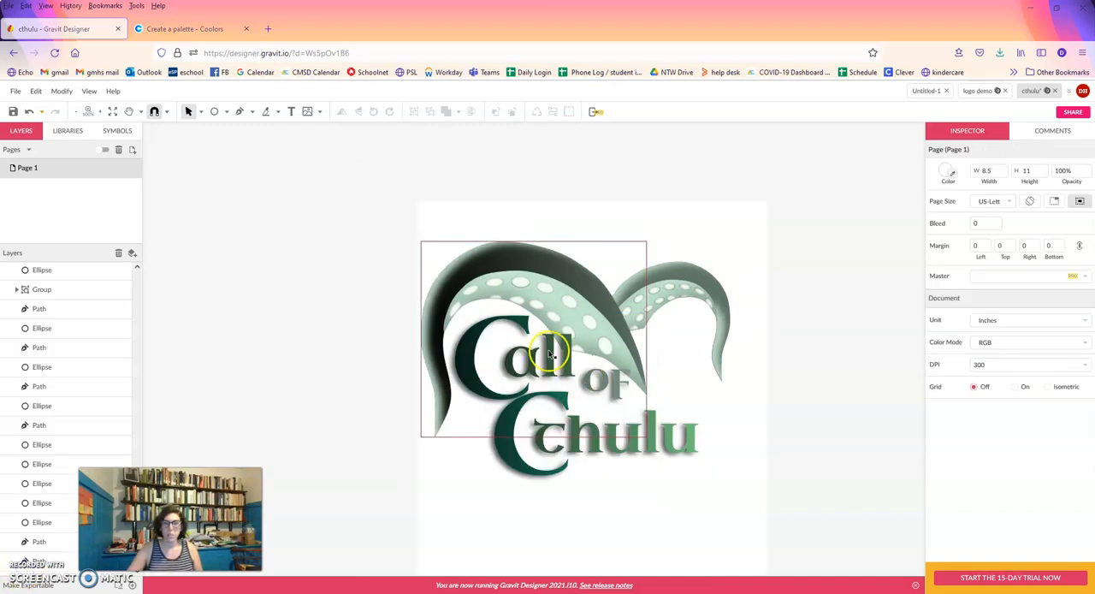
Try a second Overlay effect on the lettering group and remove it.
{"action": "left_click", "coordinate": [541, 364]}
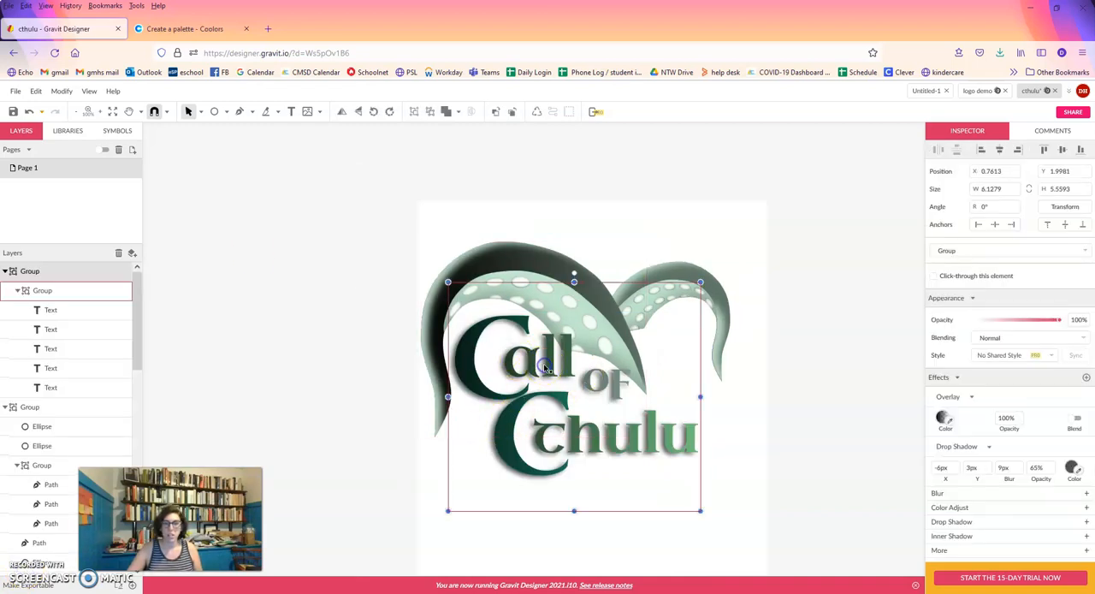
{"action": "left_click", "coordinate": [1085, 550]}
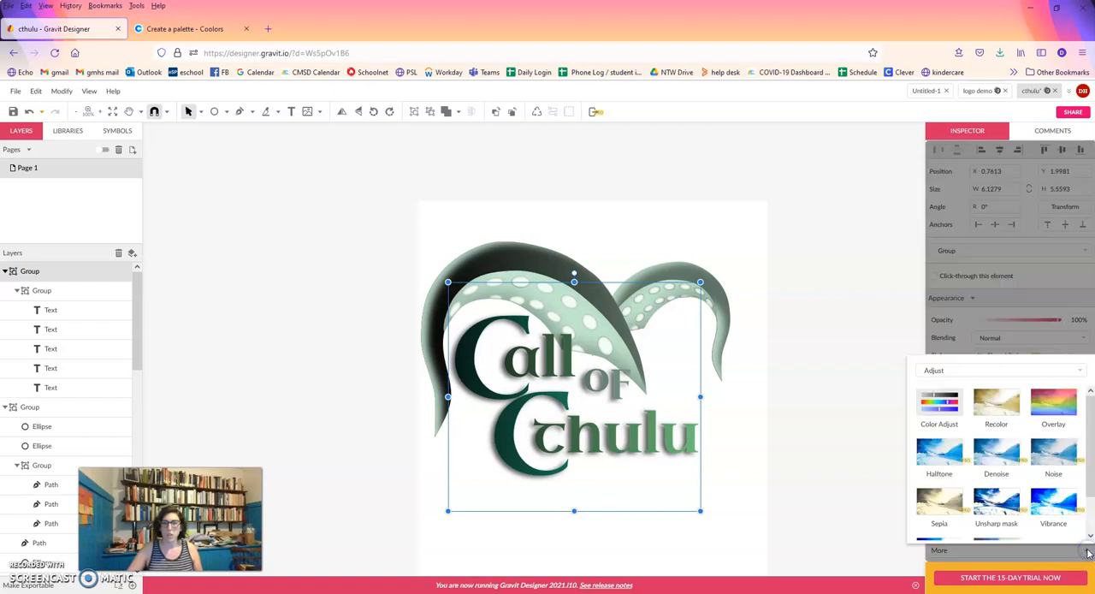
{"action": "left_click", "coordinate": [1053, 402]}
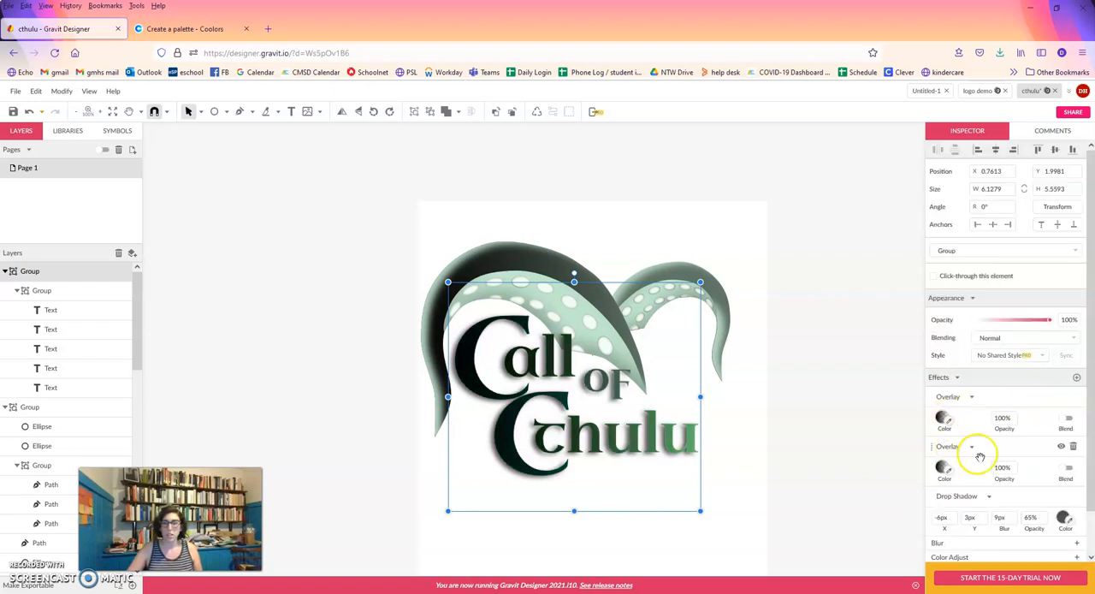
{"action": "left_click", "coordinate": [1074, 447]}
Examine the linear gradient used by the lettering group's Overlay effect, and deselect the group.
{"action": "left_click", "coordinate": [942, 418]}
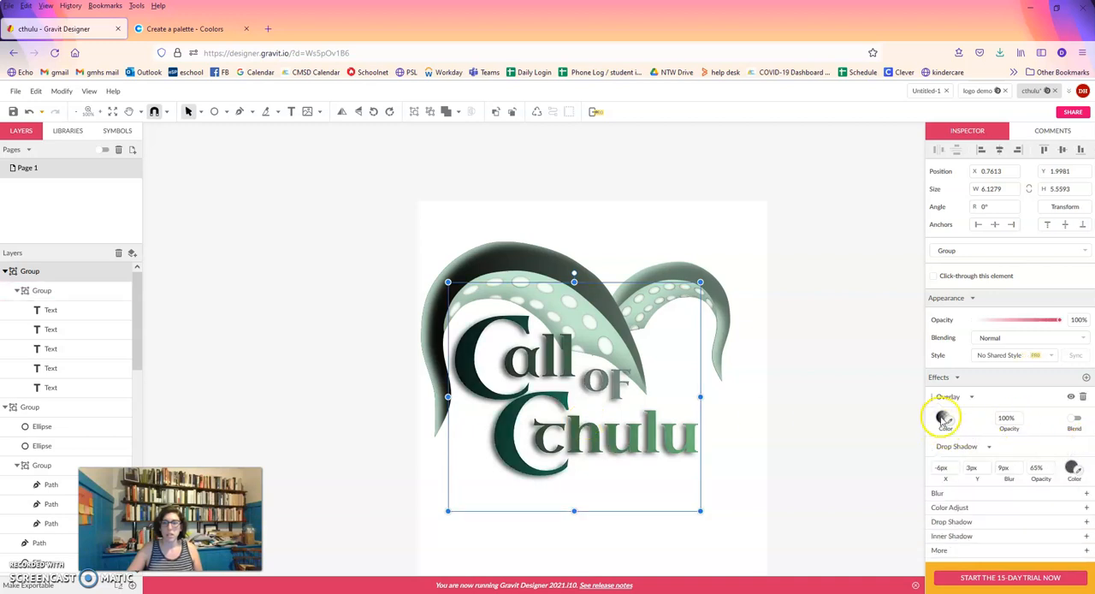
{"action": "left_click", "coordinate": [995, 209]}
{"action": "left_click", "coordinate": [995, 209]}
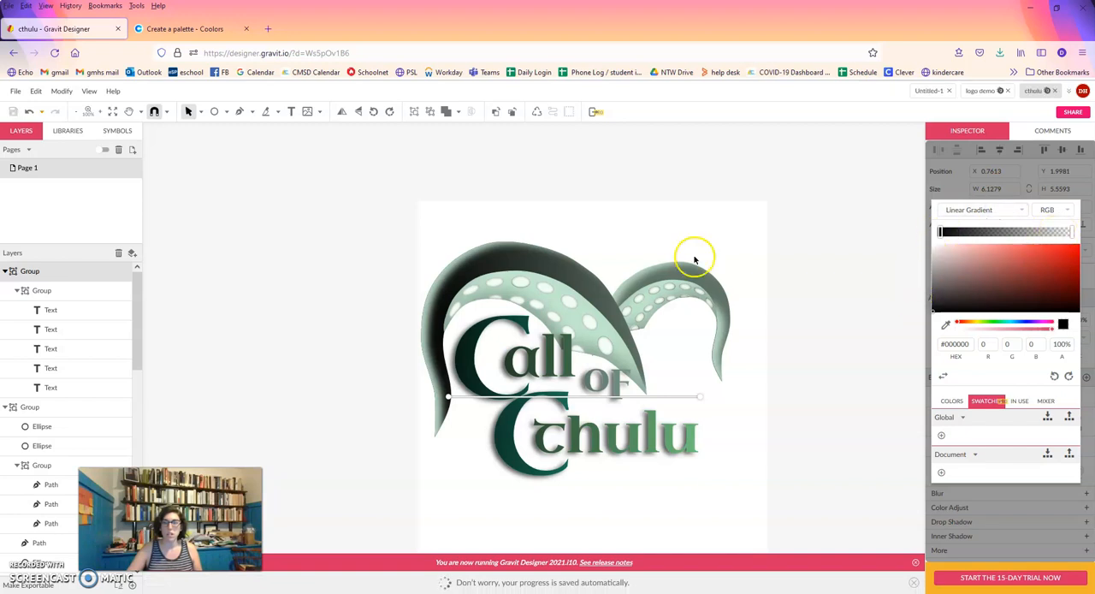
{"action": "left_click", "coordinate": [773, 444]}
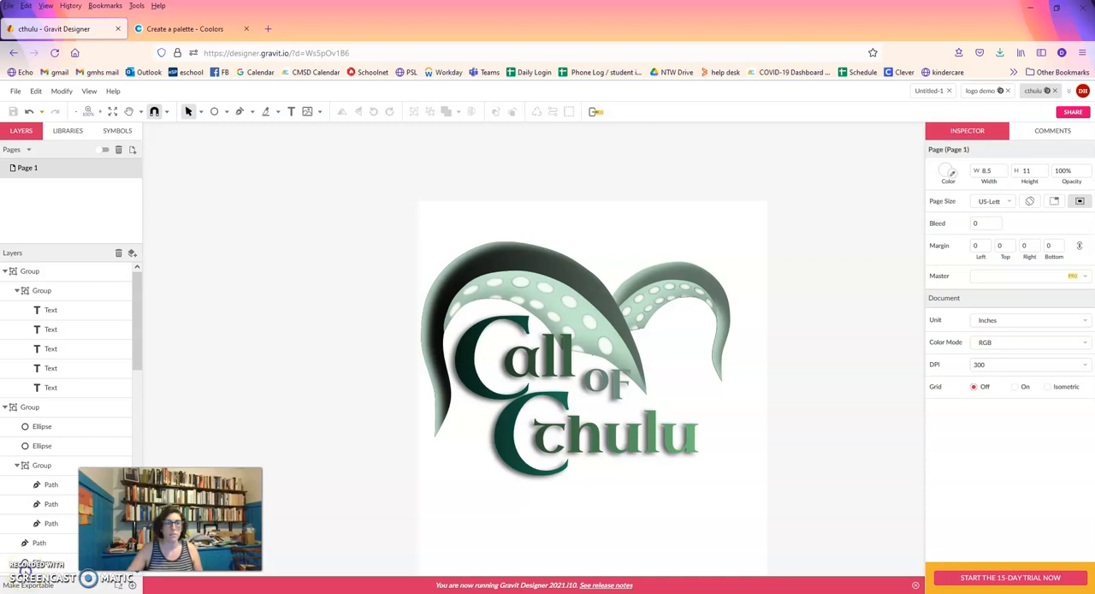
Draw an ellipse about 7.40 by 5.13 in over the lettering and shift it slightly up and left.
{"action": "left_click", "coordinate": [214, 113]}
{"action": "left_click", "coordinate": [226, 114]}
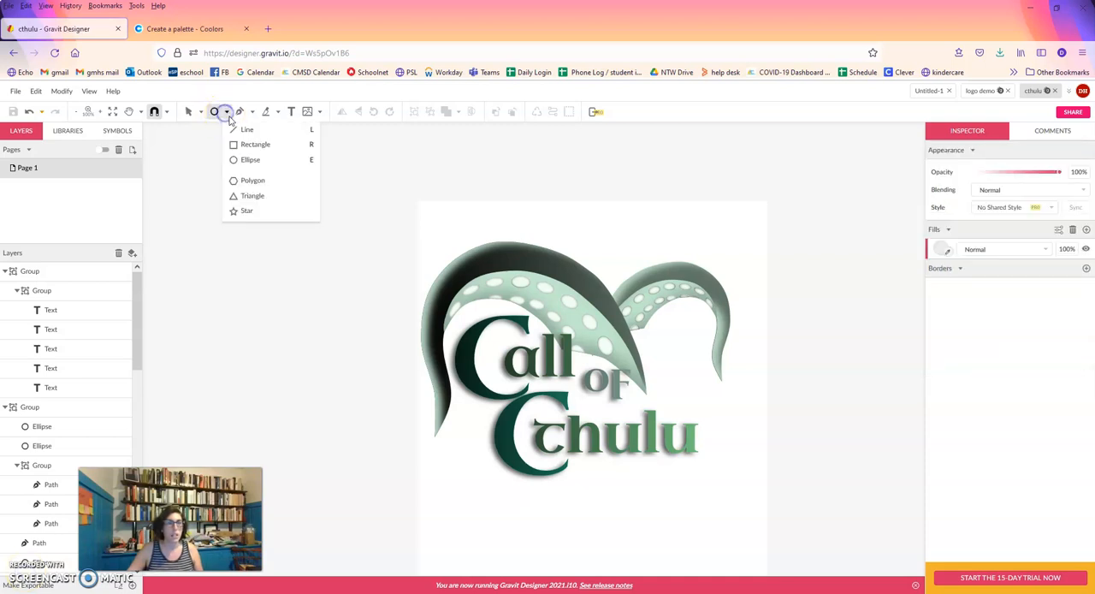
{"action": "left_click", "coordinate": [247, 161]}
{"action": "left_click_drag", "start_coordinate": [425, 299], "coordinate": [730, 511]}
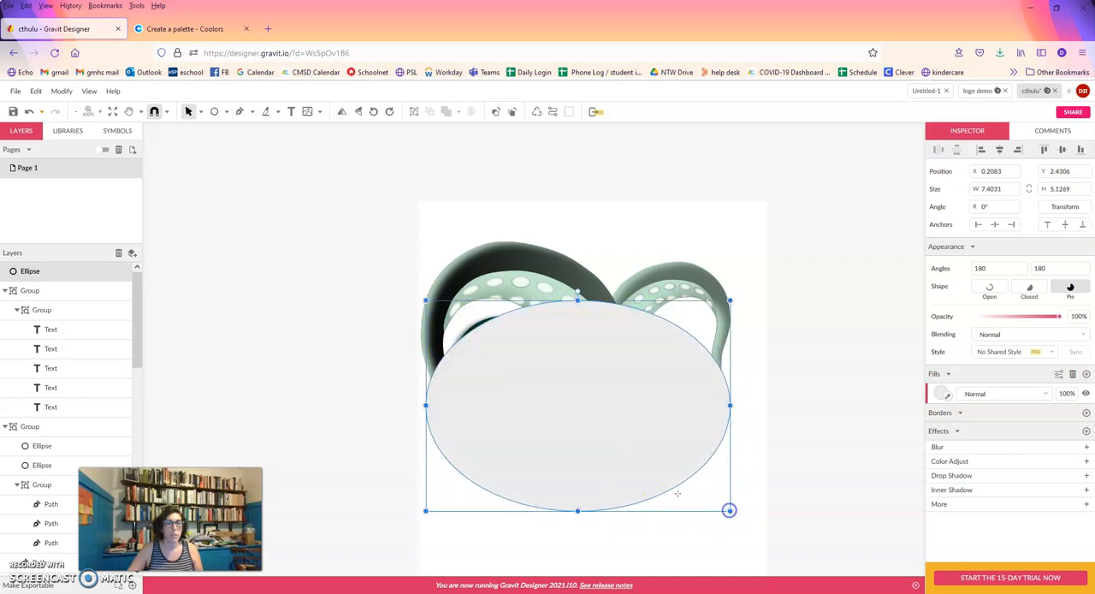
{"action": "left_click_drag", "start_coordinate": [634, 460], "coordinate": [627, 443]}
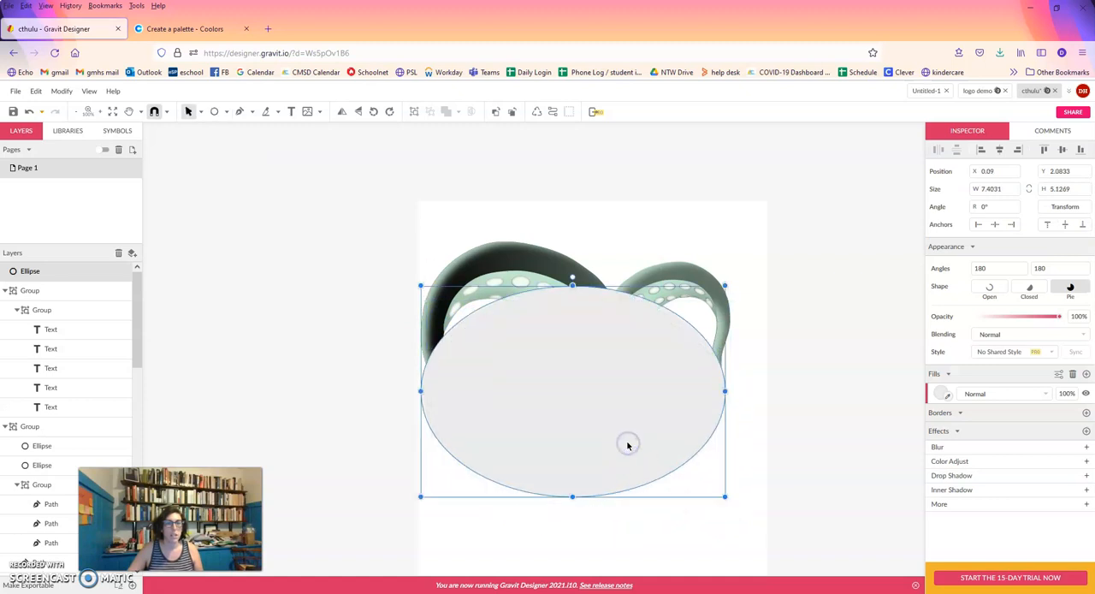
Send the large ellipse behind the lettering and tentacles, and nudge it slightly down.
{"action": "right_click", "coordinate": [614, 397]}
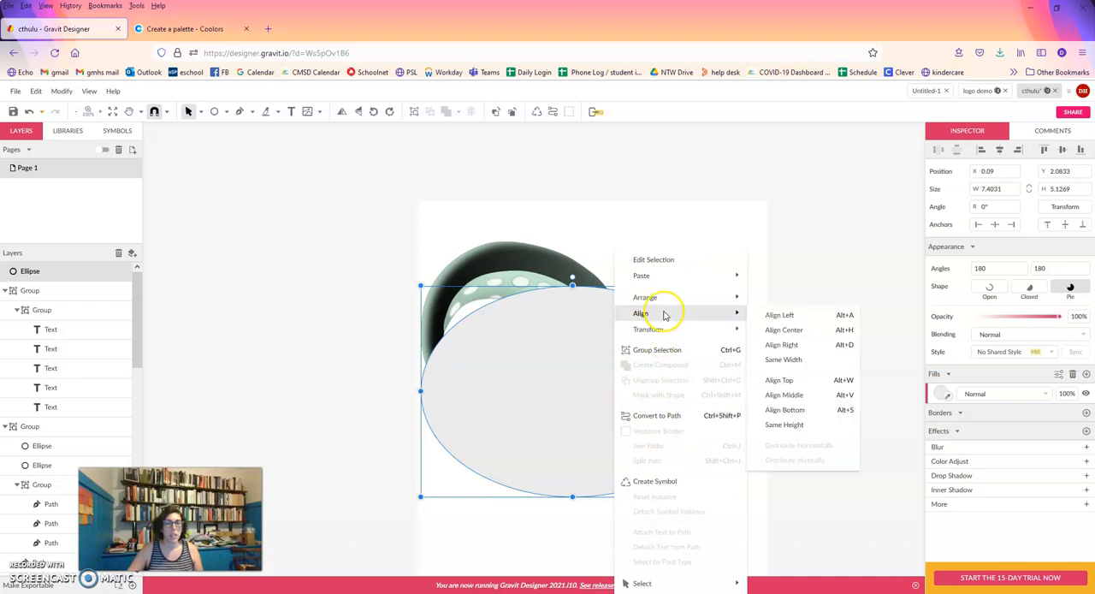
{"action": "mouse_move", "coordinate": [667, 305]}
{"action": "left_click", "coordinate": [811, 343]}
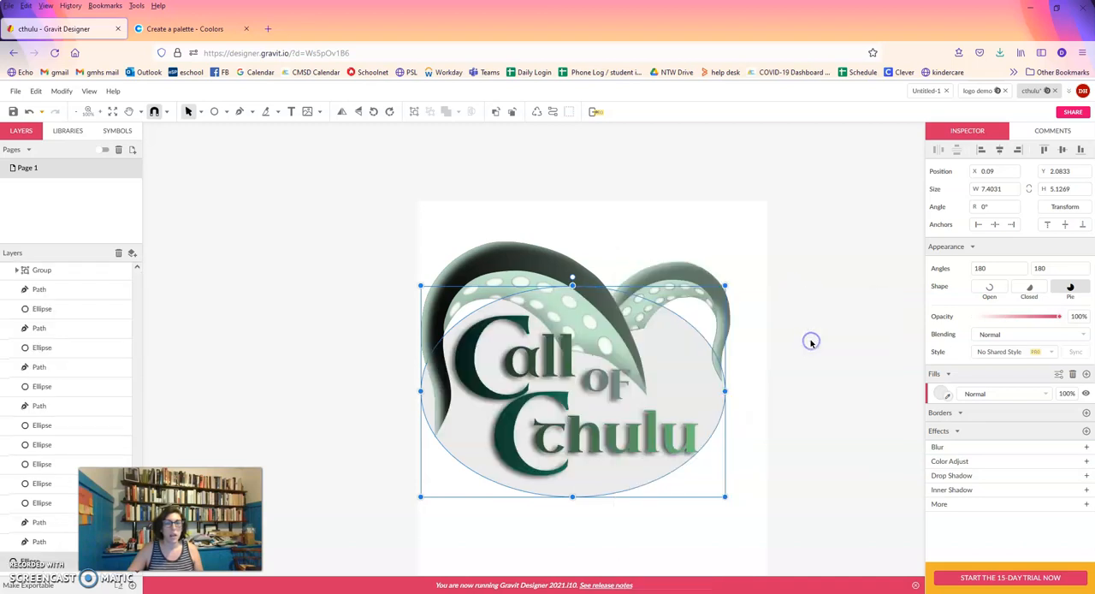
{"action": "left_click_drag", "start_coordinate": [683, 381], "coordinate": [682, 386]}
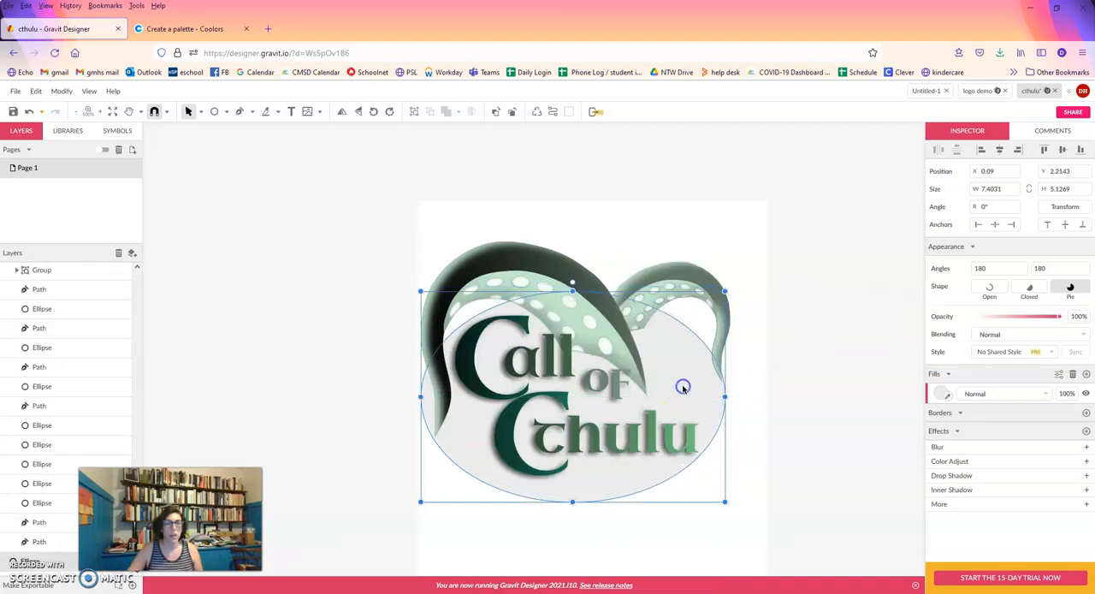
{"action": "left_click", "coordinate": [950, 375]}
{"action": "left_click", "coordinate": [950, 374]}
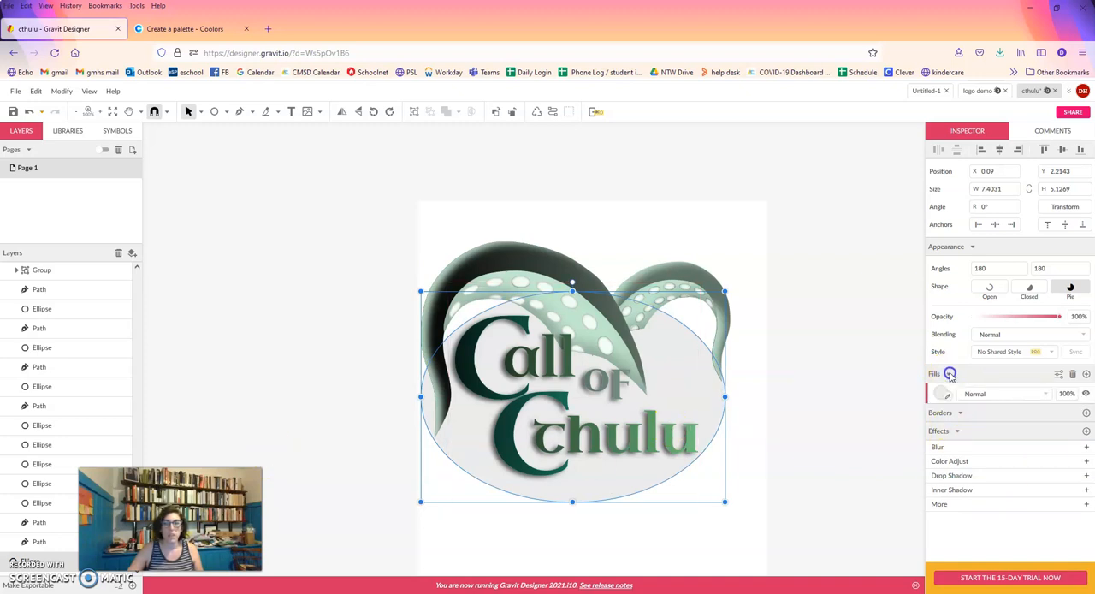
{"action": "left_click", "coordinate": [1057, 374]}
{"action": "left_click", "coordinate": [1057, 377]}
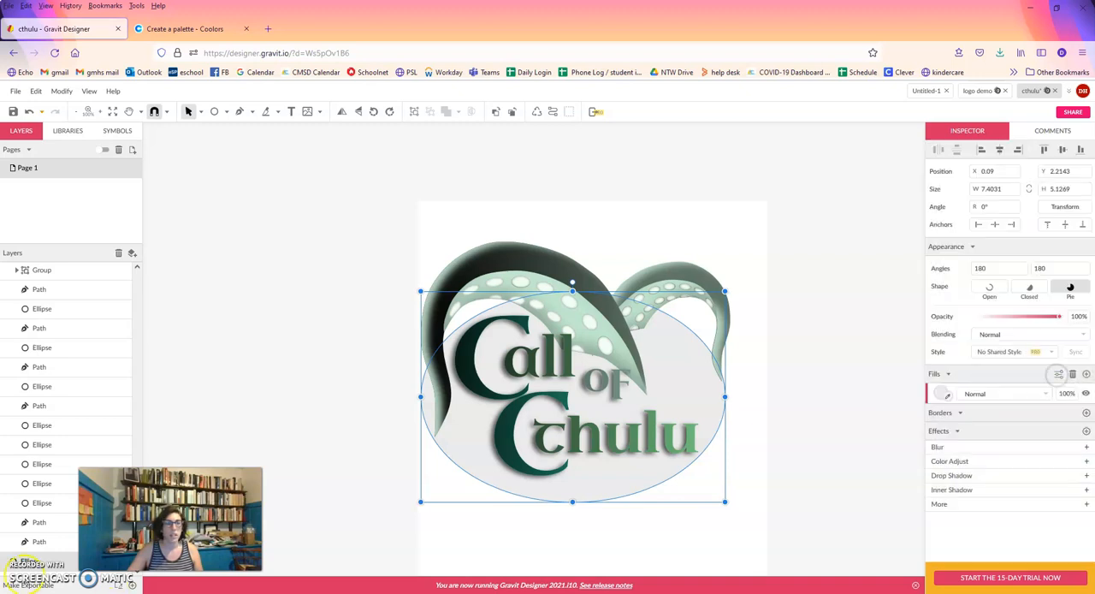
Change the background ellipse's fill from a solid color to a texture fill.
{"action": "left_click", "coordinate": [25, 564]}
{"action": "left_click", "coordinate": [941, 393]}
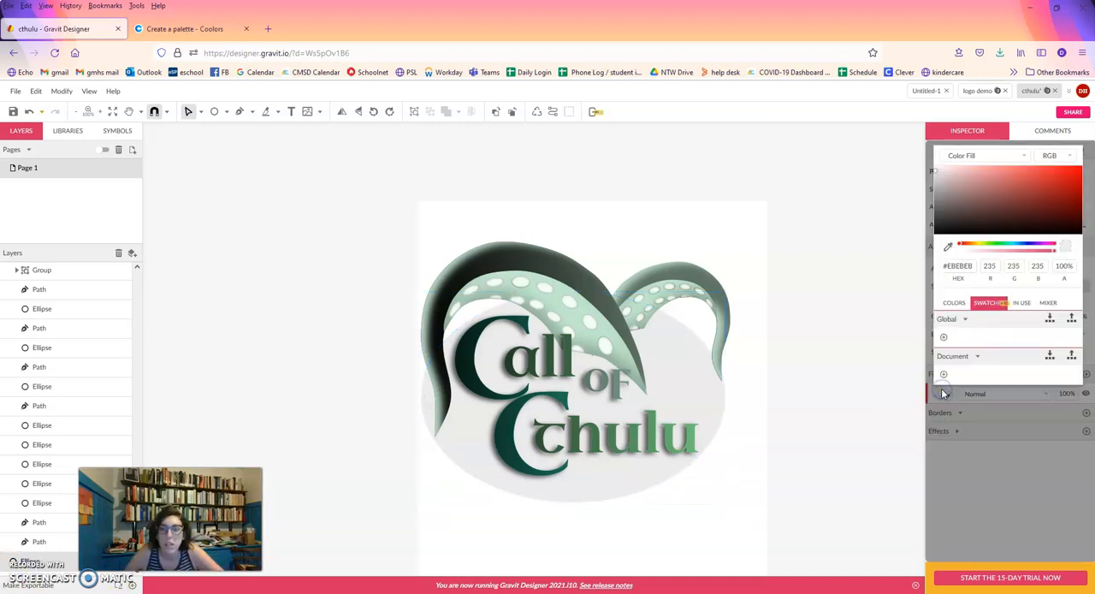
{"action": "left_click", "coordinate": [1023, 157]}
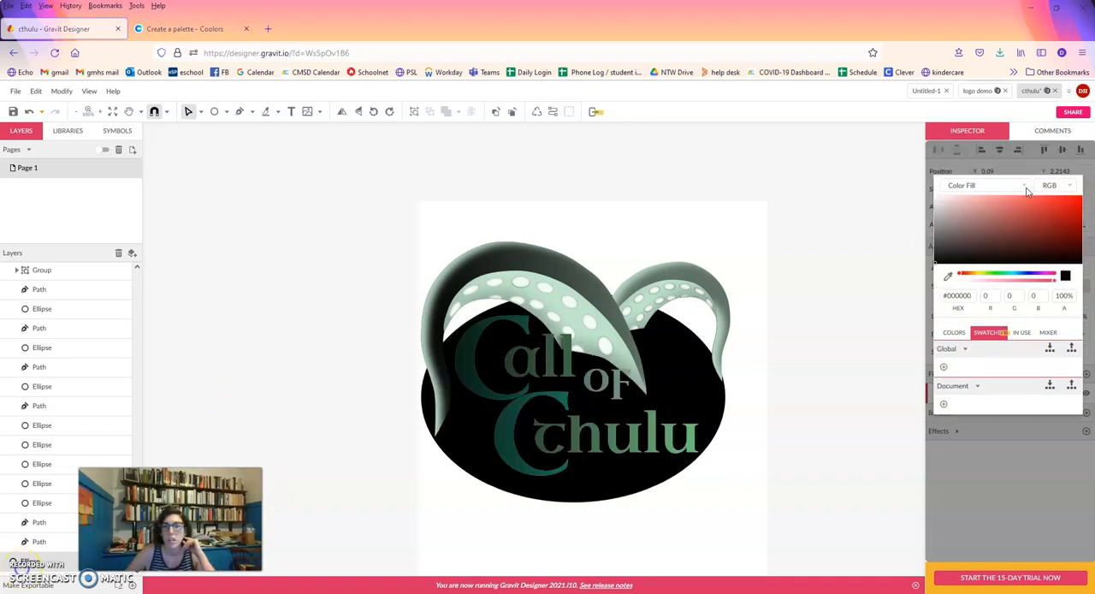
{"action": "left_click", "coordinate": [1024, 186]}
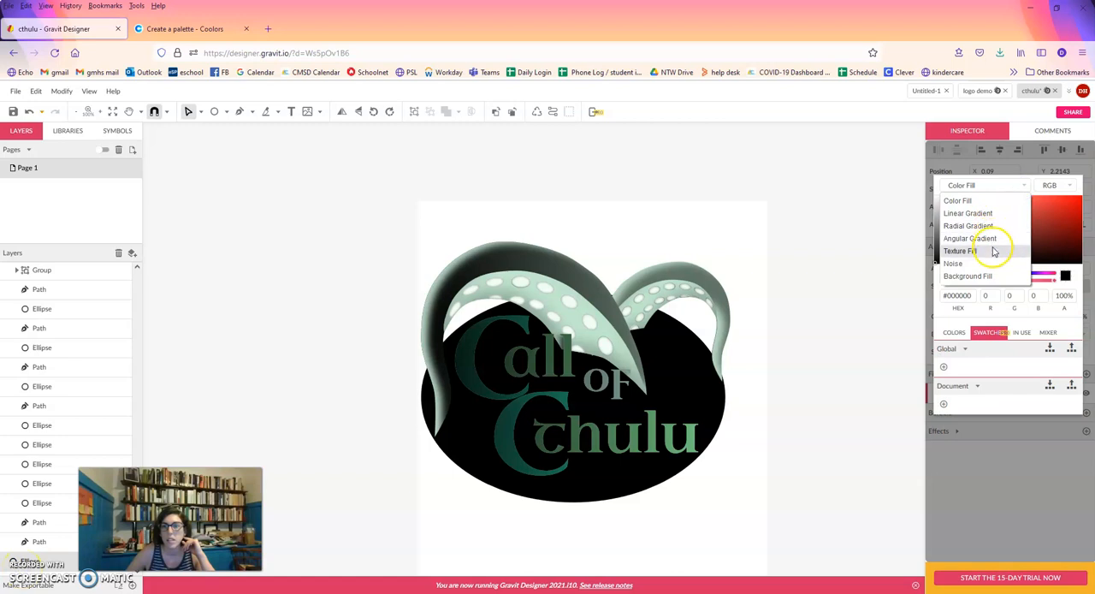
{"action": "left_click", "coordinate": [960, 251]}
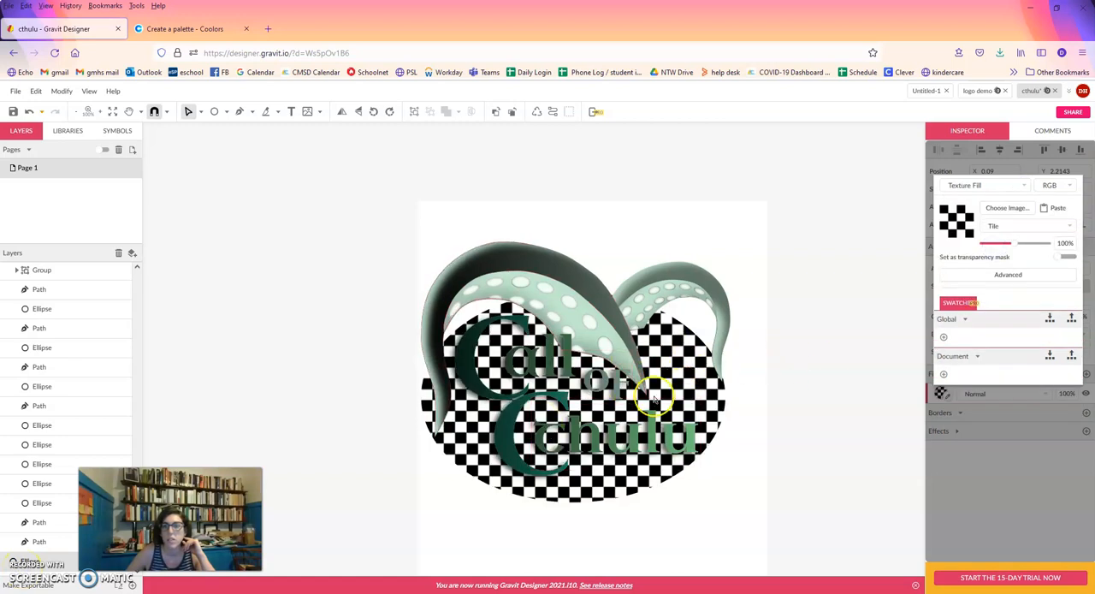
{"action": "left_click", "coordinate": [1010, 226]}
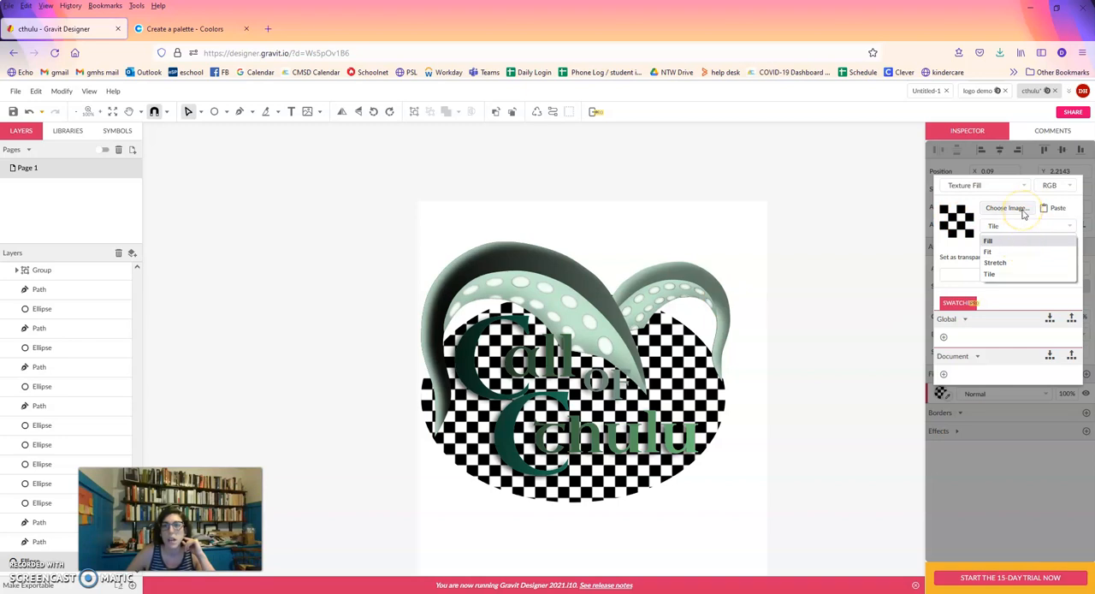
{"action": "left_click", "coordinate": [1022, 209]}
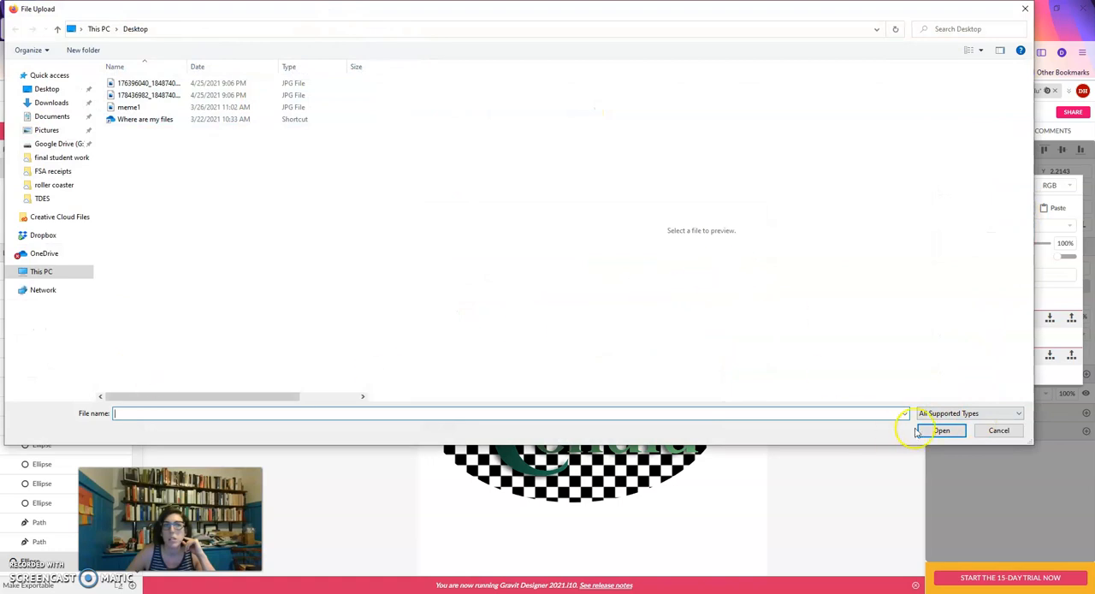
{"action": "left_click", "coordinate": [997, 431]}
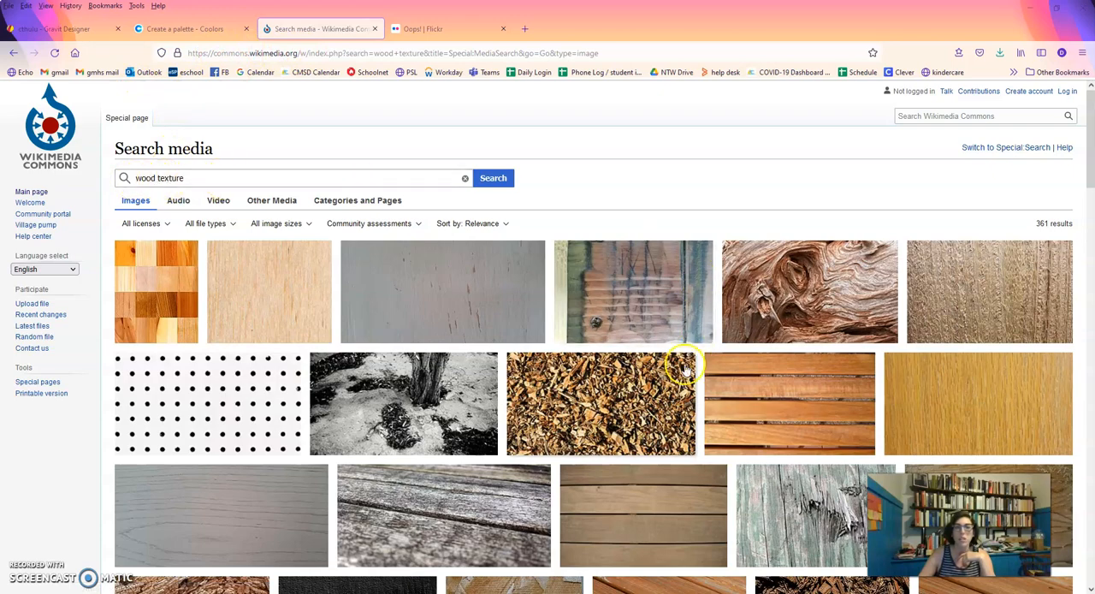
{"action": "scroll", "coordinate": [669, 427], "scroll_direction": "down", "scroll_amount": 5}
{"action": "scroll", "coordinate": [670, 428], "scroll_direction": "down", "scroll_amount": 9}
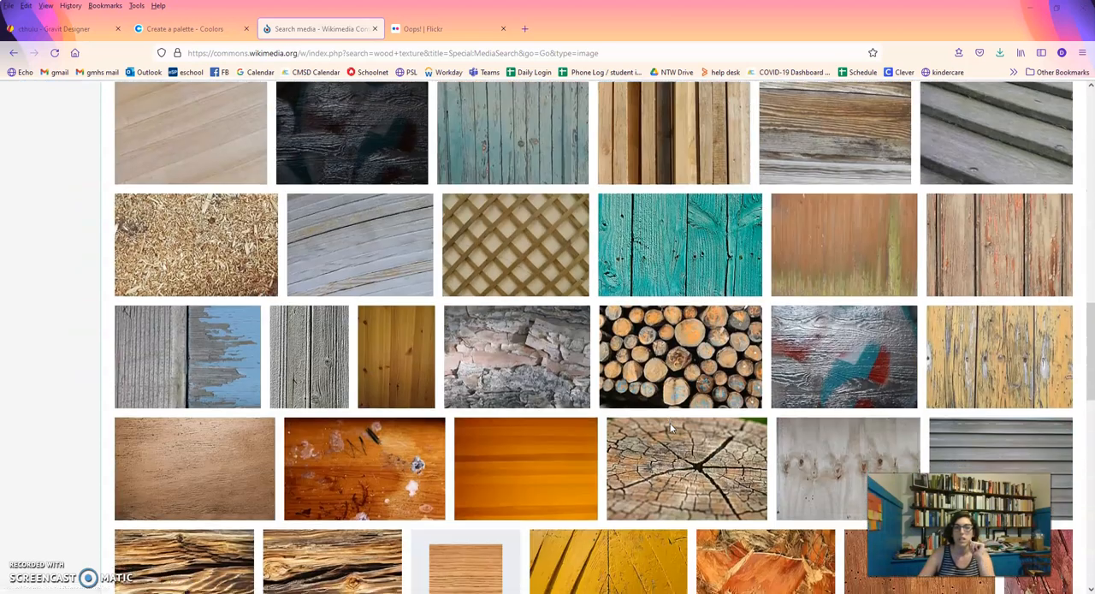
{"action": "scroll", "coordinate": [670, 427], "scroll_direction": "down", "scroll_amount": 4}
{"action": "scroll", "coordinate": [416, 466], "scroll_direction": "down", "scroll_amount": 4}
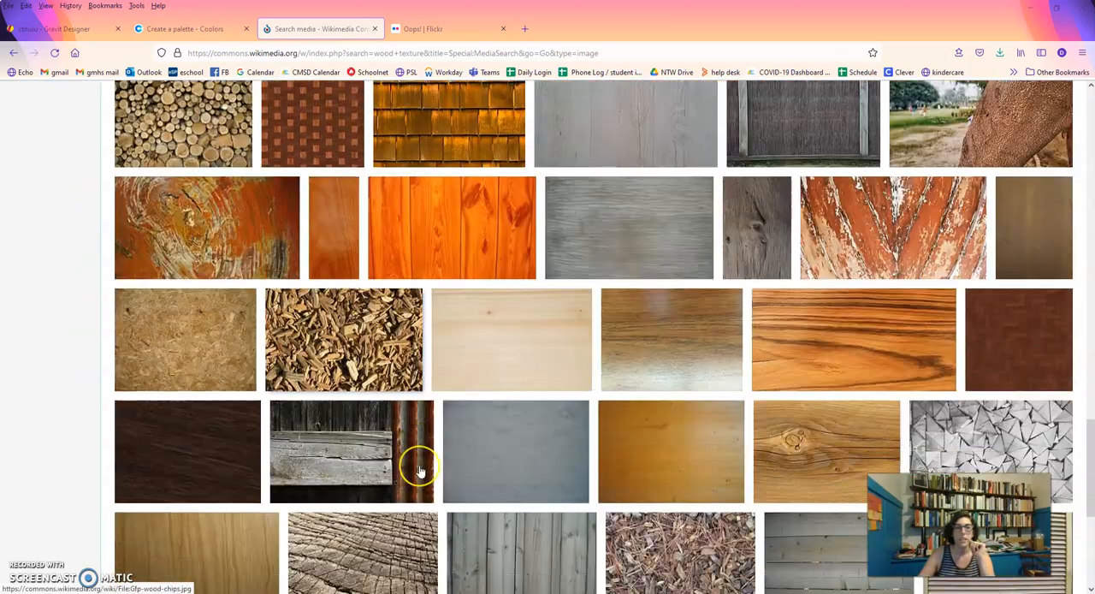
{"action": "scroll", "coordinate": [420, 471], "scroll_direction": "down", "scroll_amount": 1}
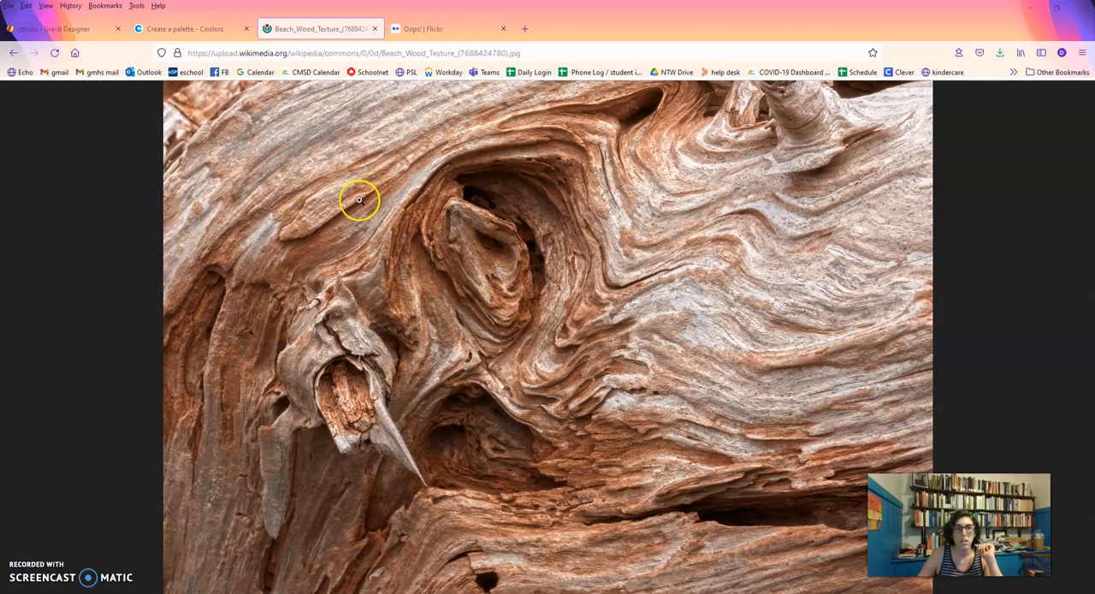
{"action": "right_click", "coordinate": [358, 200]}
{"action": "left_click", "coordinate": [377, 212]}
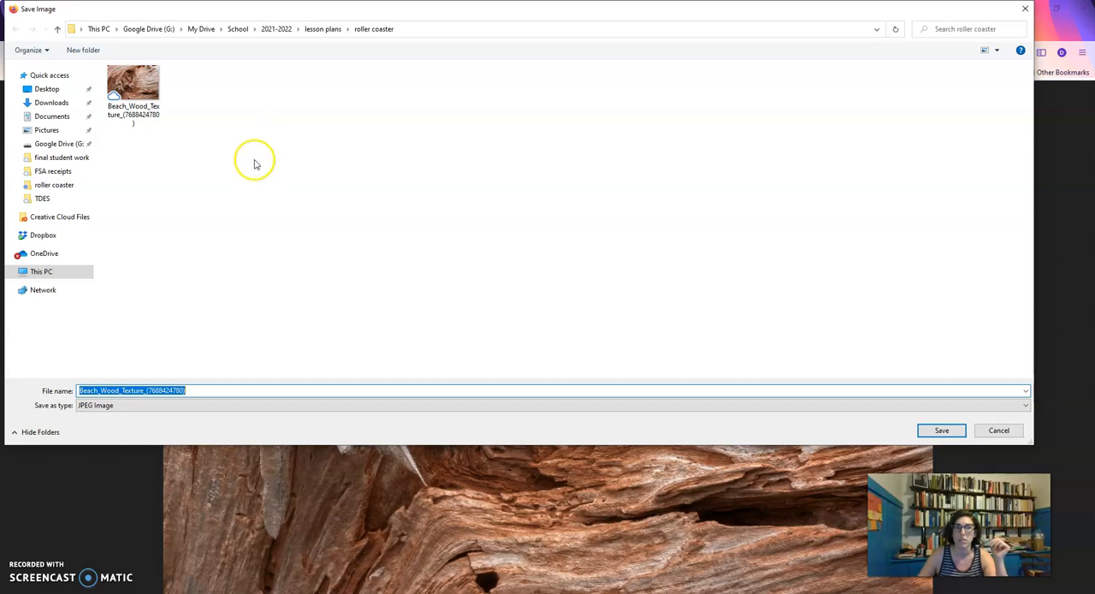
{"action": "left_click", "coordinate": [939, 430]}
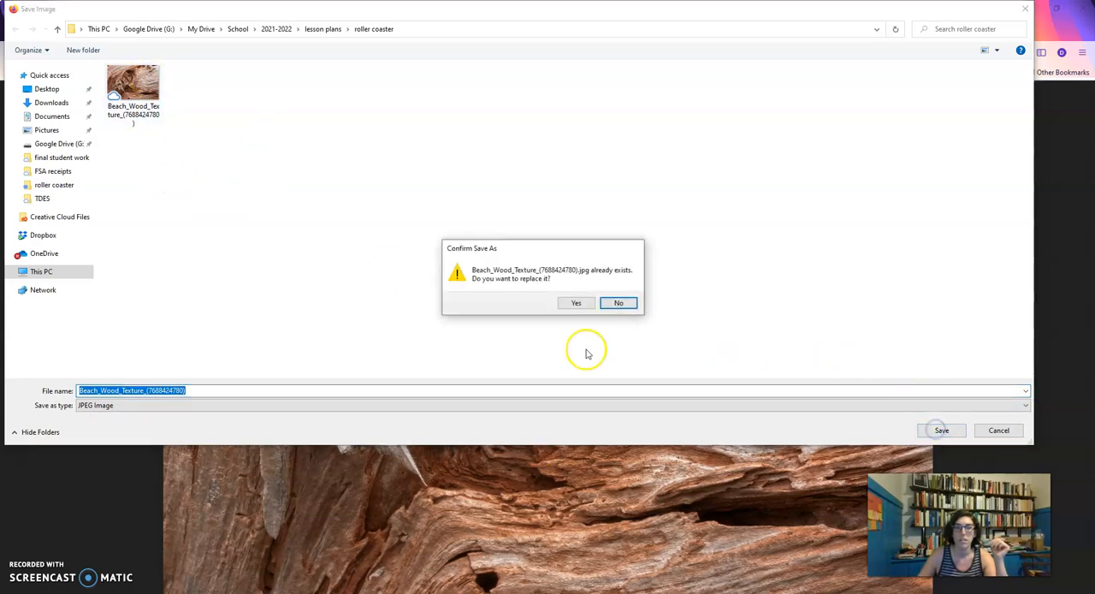
{"action": "left_click", "coordinate": [579, 302]}
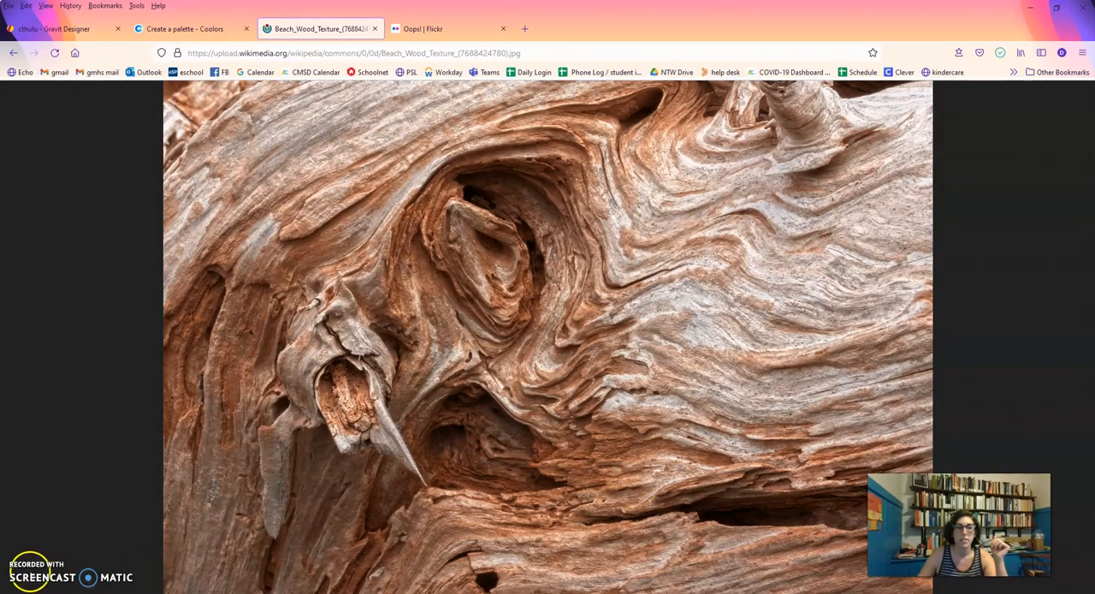
Switch back to Gravit Designer and load the beach wood image from School > 2021-2022 > lesson plans > roller coaster as the ellipse's texture.
{"action": "left_click", "coordinate": [54, 29]}
{"action": "left_click", "coordinate": [1012, 211]}
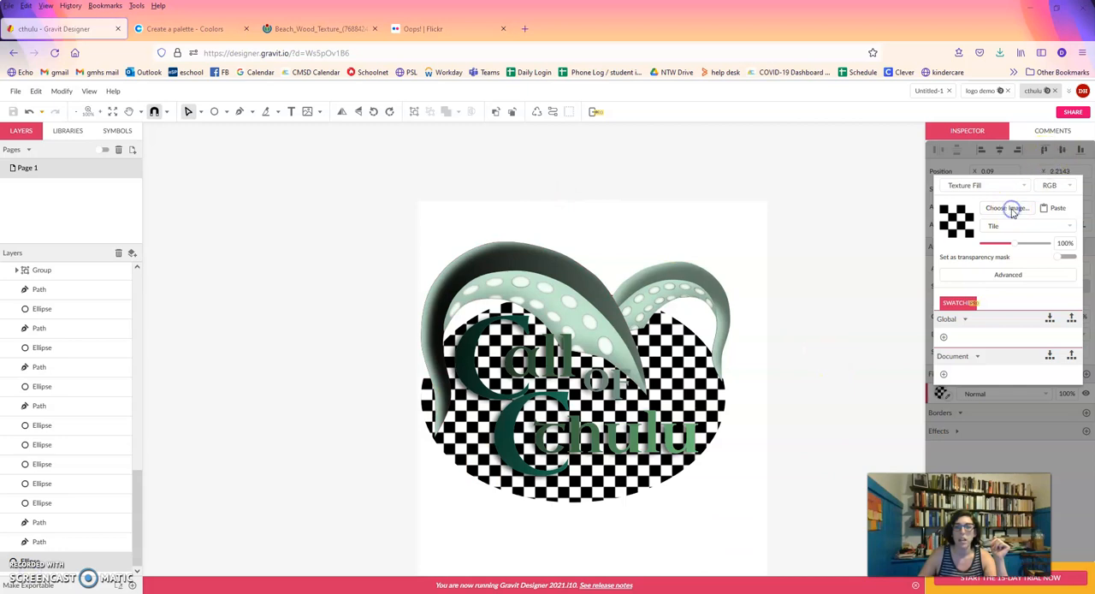
{"action": "left_click", "coordinate": [53, 144]}
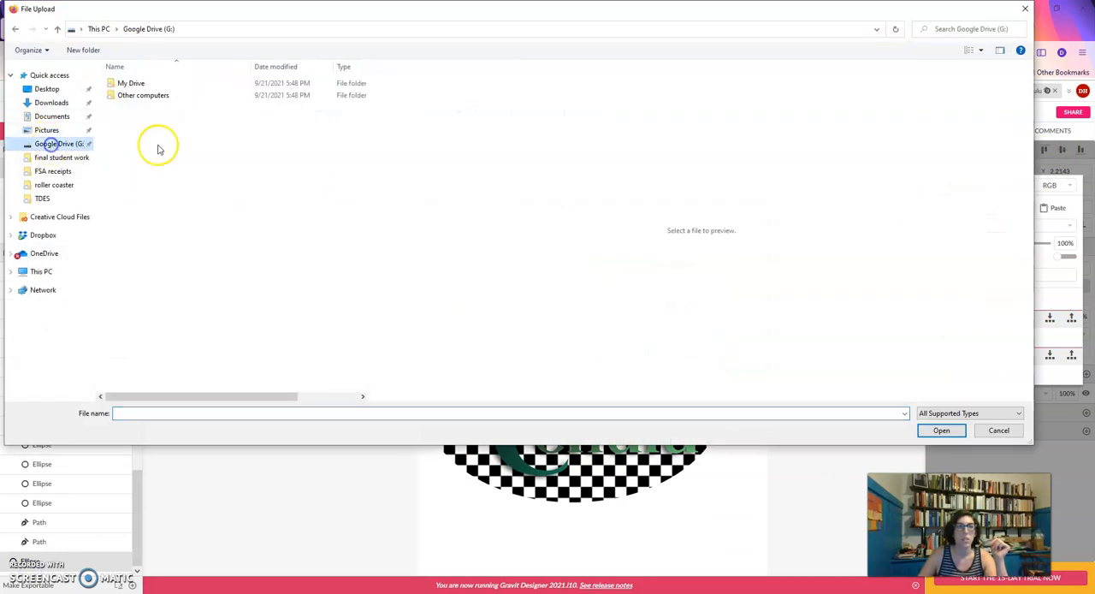
{"action": "double_click", "coordinate": [132, 83]}
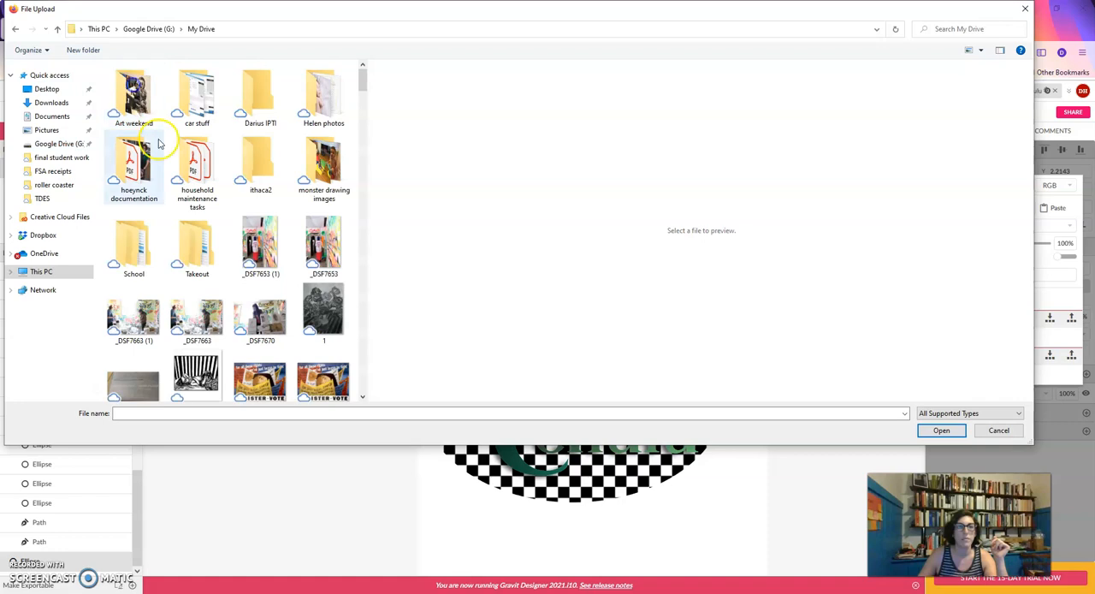
{"action": "double_click", "coordinate": [133, 242]}
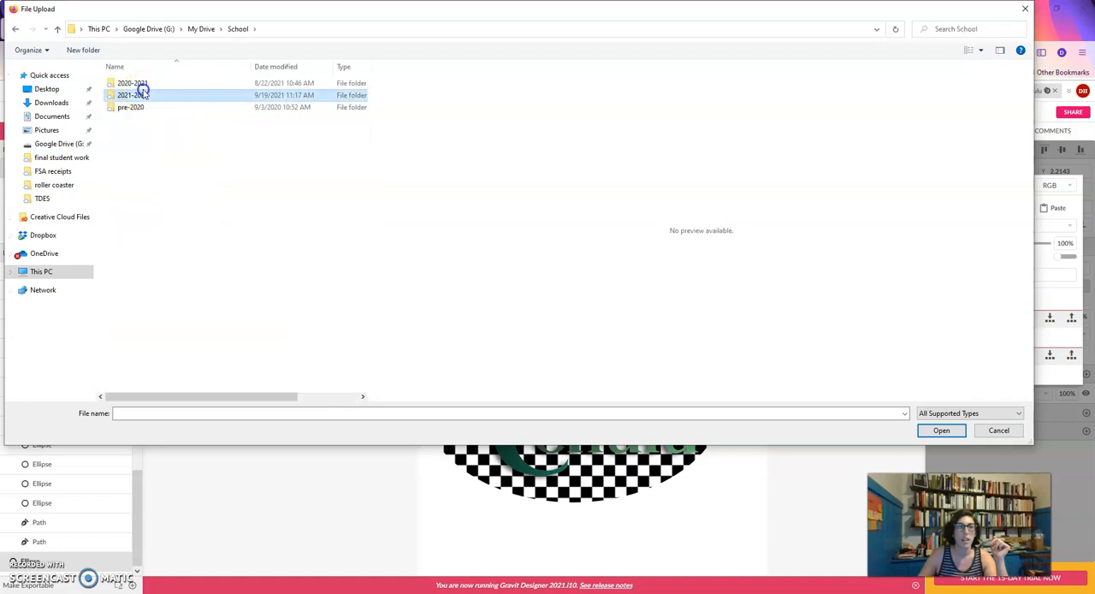
{"action": "double_click", "coordinate": [137, 92]}
{"action": "double_click", "coordinate": [138, 95]}
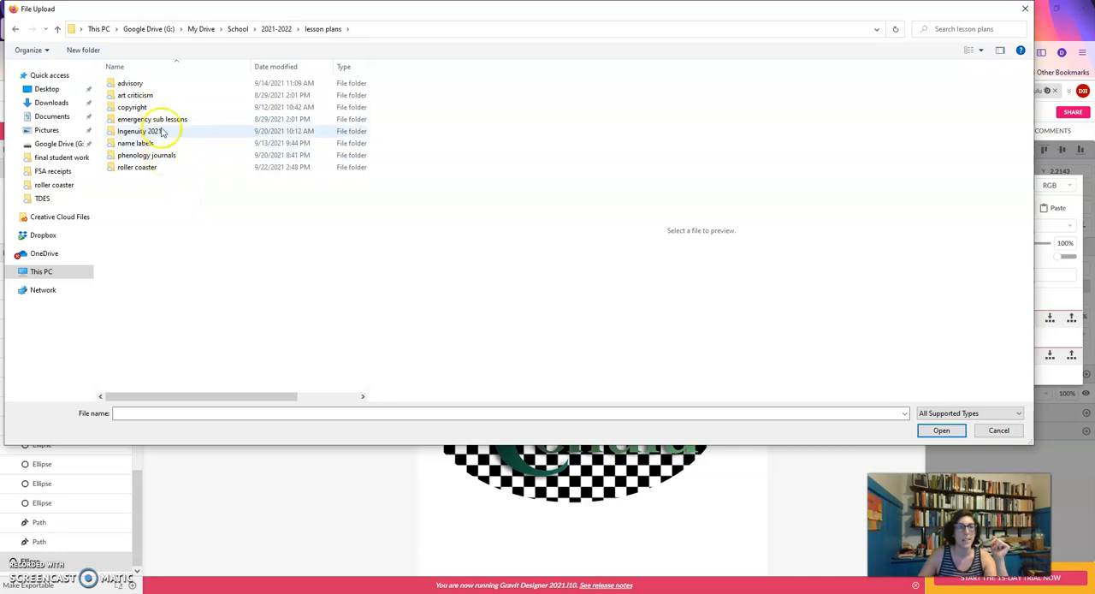
{"action": "double_click", "coordinate": [137, 167]}
{"action": "double_click", "coordinate": [137, 102]}
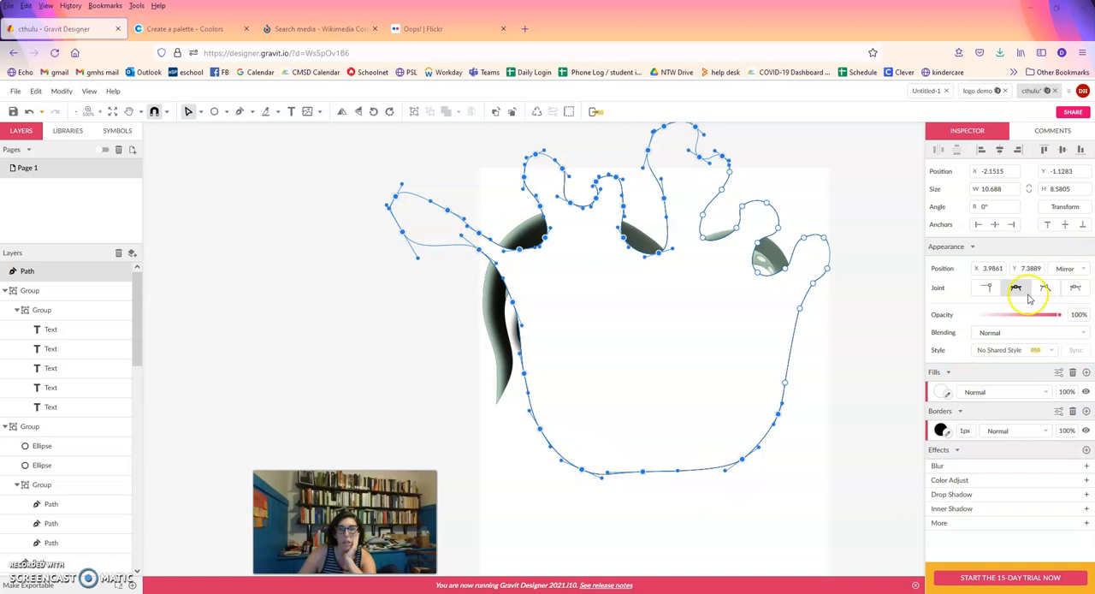
Give the large splash-shaped path a linear gradient fill whose first stop is bright blue #00BFF9.
{"action": "left_click", "coordinate": [942, 391]}
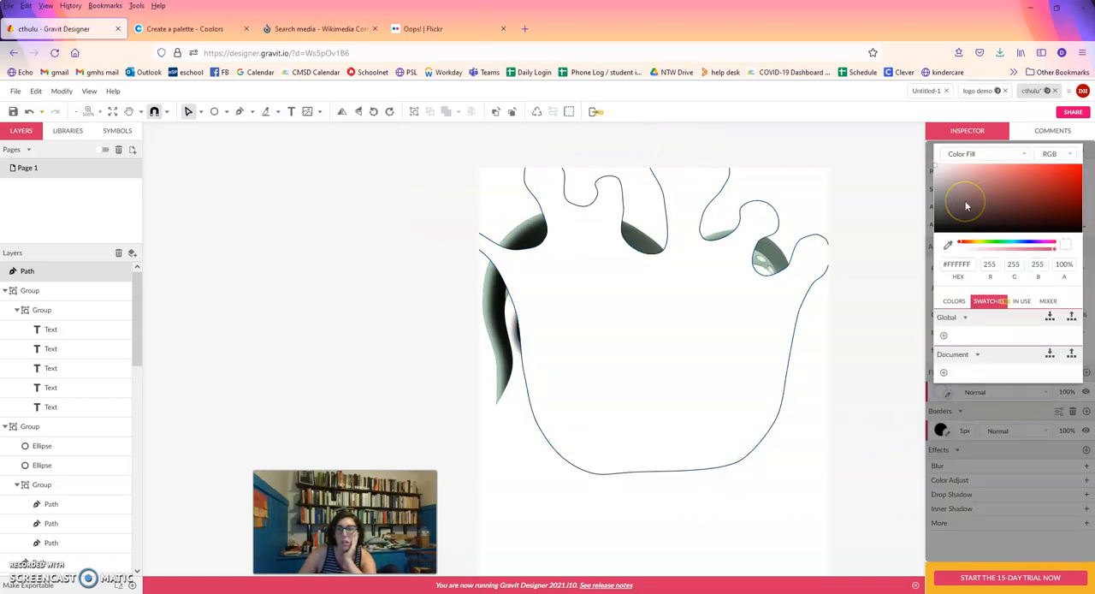
{"action": "left_click", "coordinate": [970, 154]}
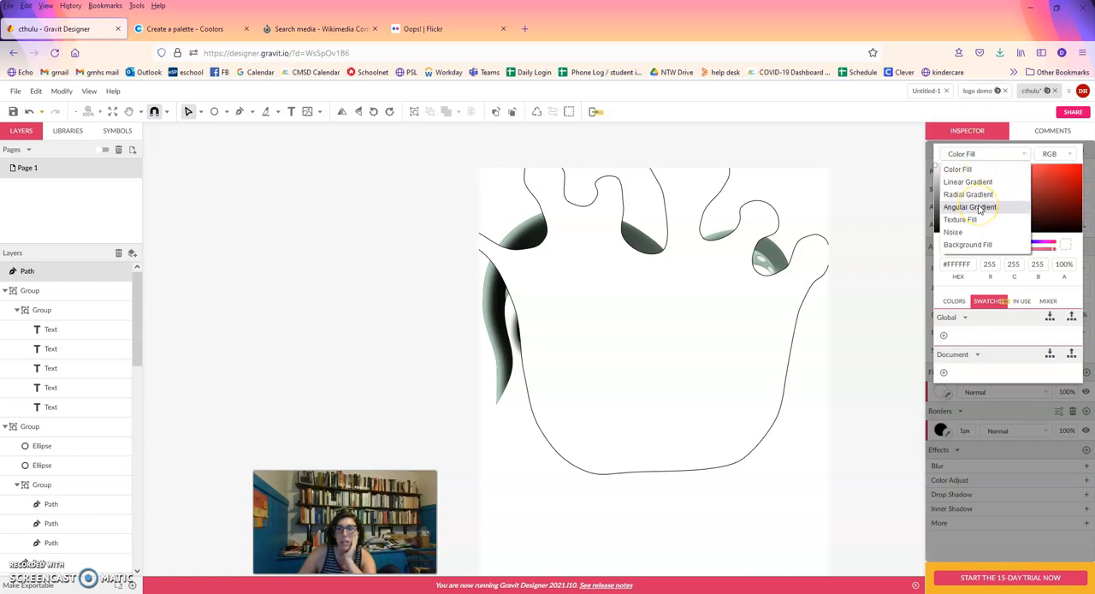
{"action": "left_click", "coordinate": [965, 181]}
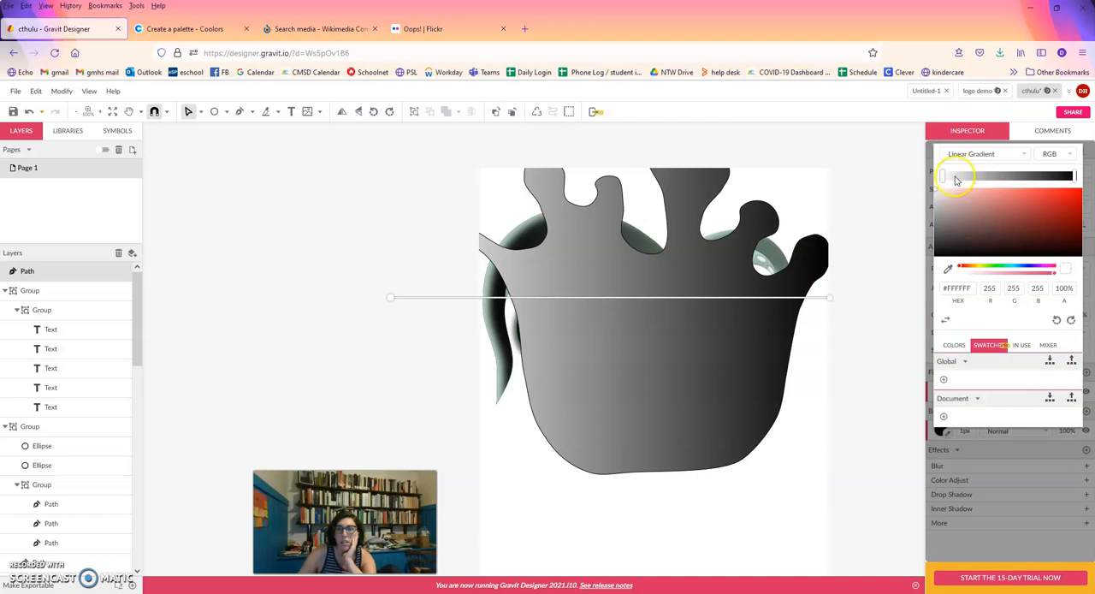
{"action": "left_click", "coordinate": [1013, 268]}
{"action": "left_click_drag", "start_coordinate": [1039, 220], "coordinate": [1086, 192]}
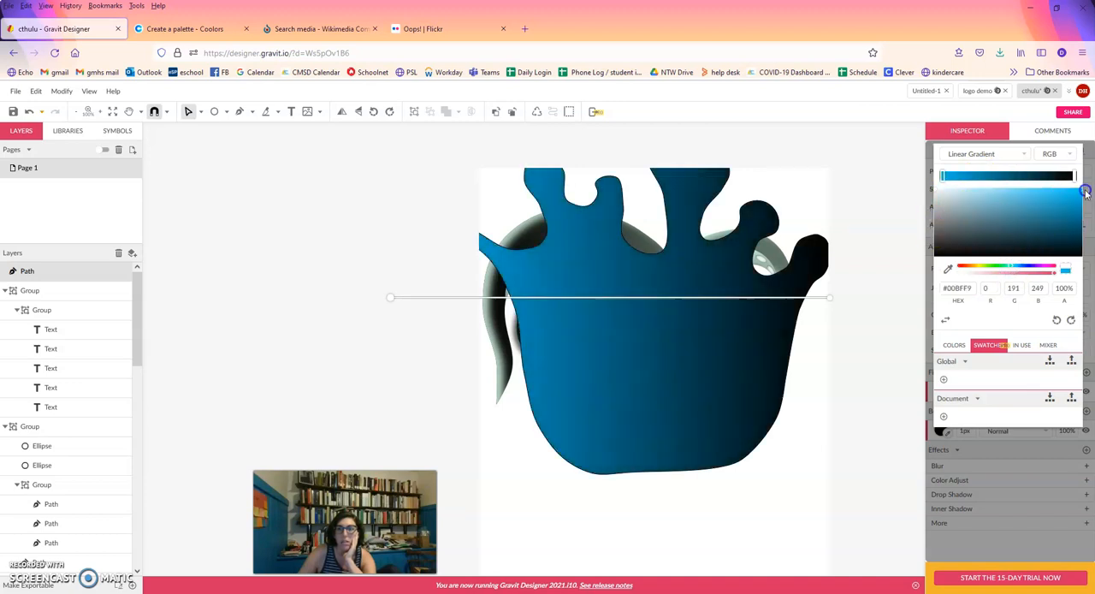
Recolor the gradient's black stop to pale blue and run the gradient vertically, pale at the splash's top and bright blue at its base.
{"action": "left_click", "coordinate": [1074, 177]}
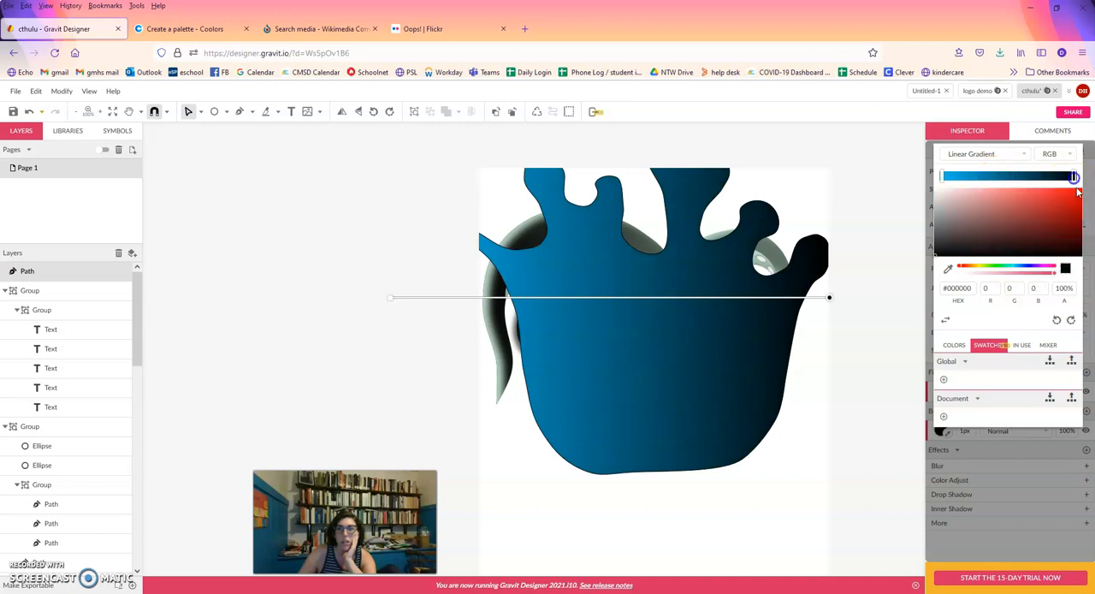
{"action": "left_click", "coordinate": [947, 268]}
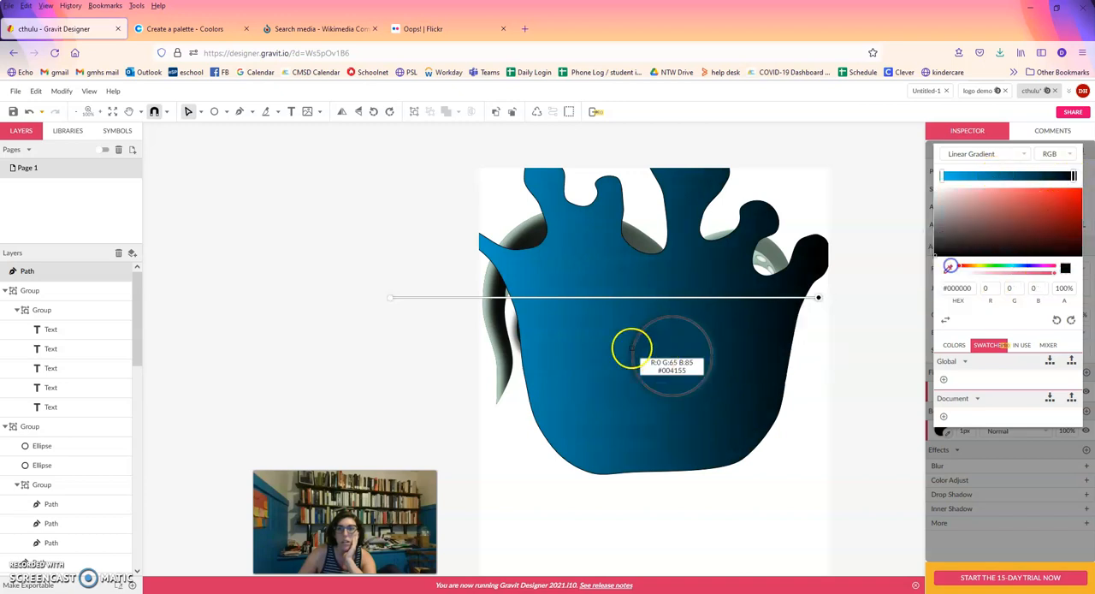
{"action": "left_click", "coordinate": [544, 355]}
{"action": "left_click_drag", "start_coordinate": [1066, 214], "coordinate": [969, 189]}
{"action": "left_click_drag", "start_coordinate": [819, 297], "coordinate": [672, 178]}
{"action": "left_click_drag", "start_coordinate": [391, 299], "coordinate": [668, 466]}
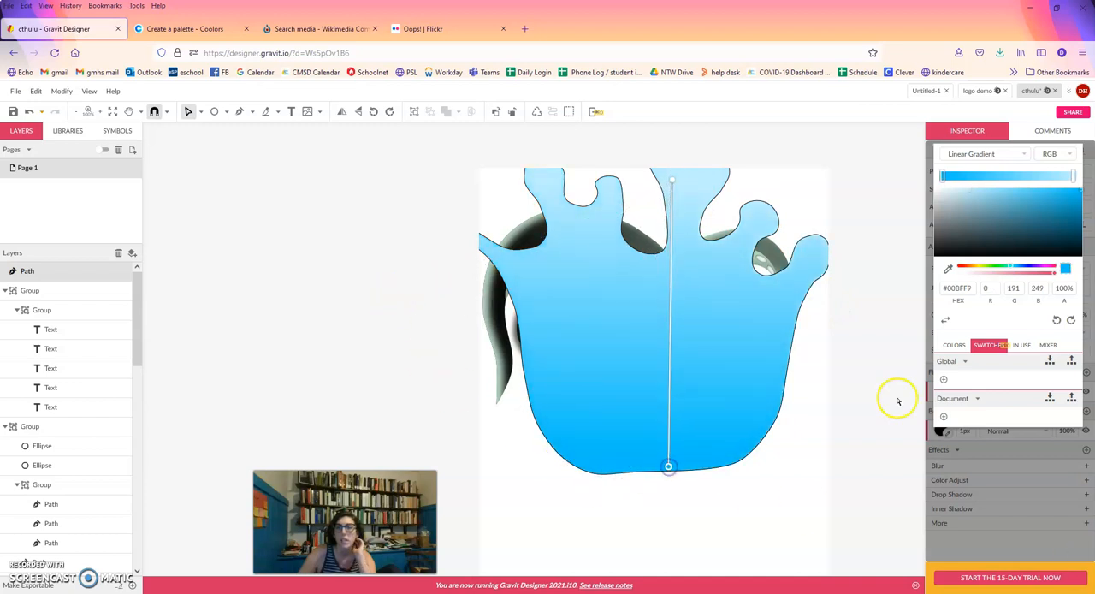
Send the blue splash shape to the back, behind the lettering and tentacles.
{"action": "right_click", "coordinate": [759, 343]}
{"action": "mouse_move", "coordinate": [838, 298]}
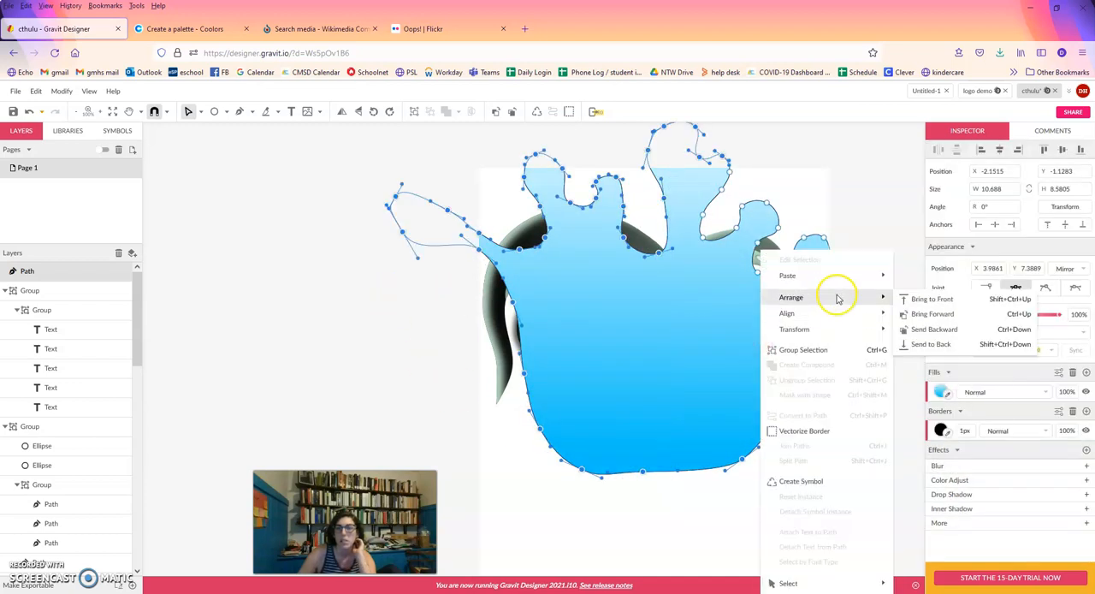
{"action": "left_click", "coordinate": [934, 344]}
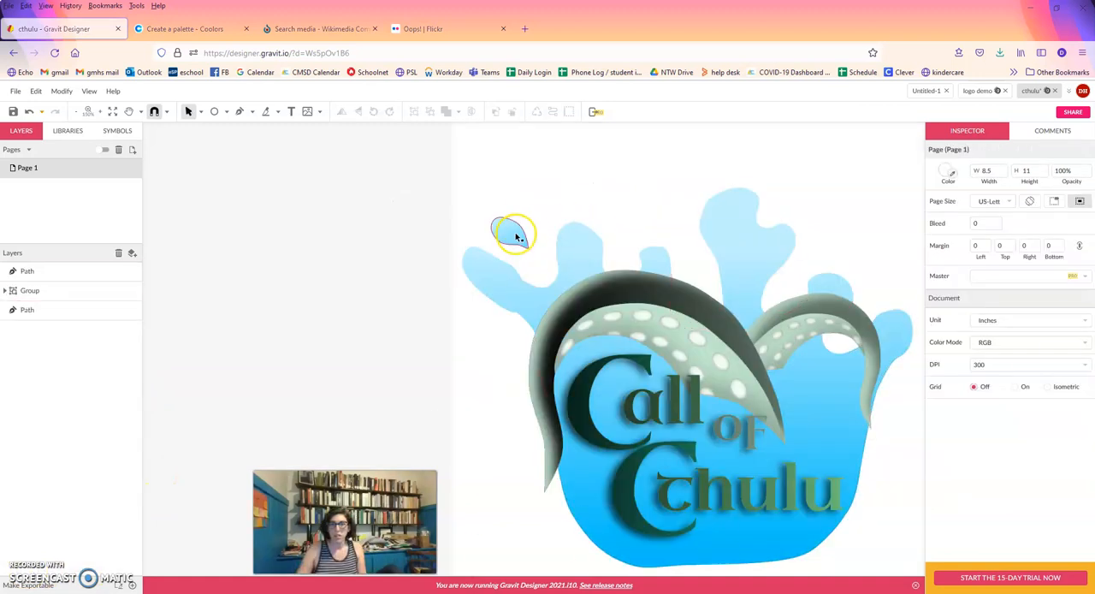
Duplicate the small water drop, flip the copy horizontally, and place it above the splash's far-right arm.
{"action": "left_click", "coordinate": [513, 235]}
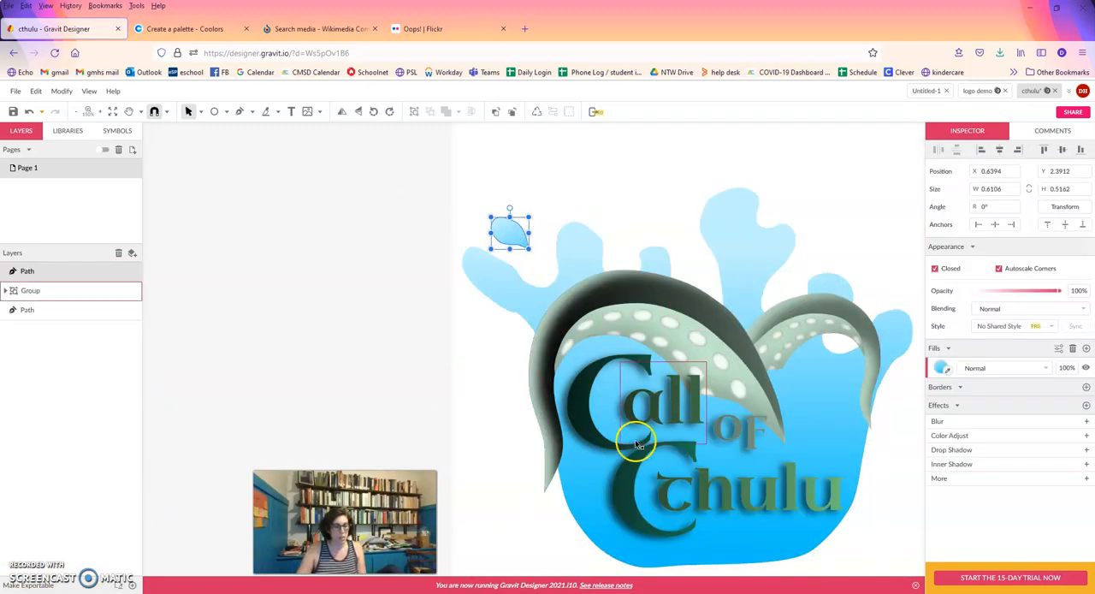
{"action": "key", "text": "ctrl+d"}
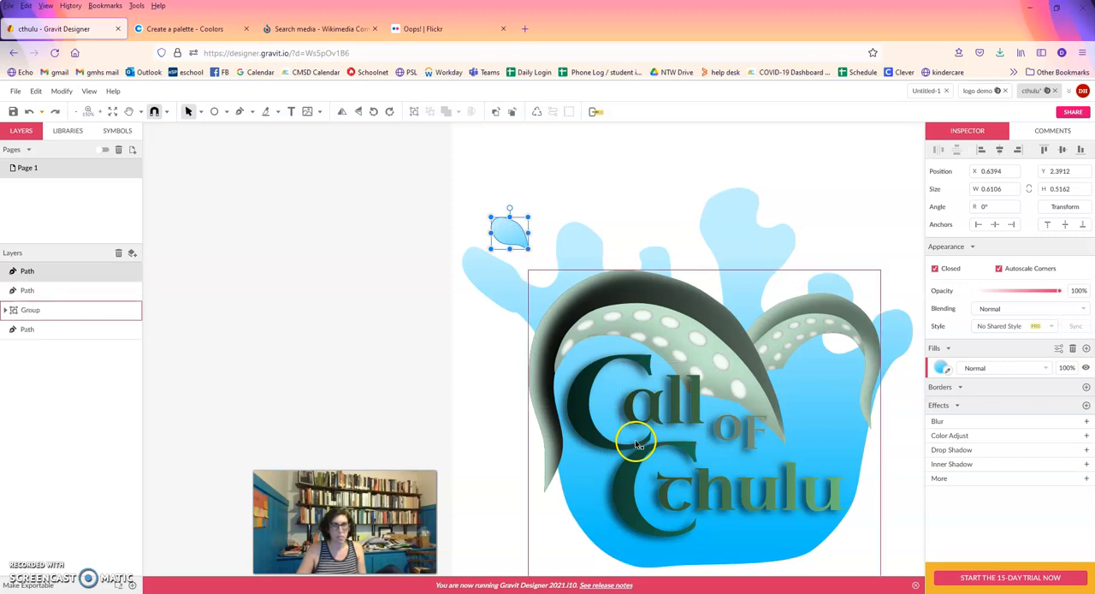
{"action": "left_click_drag", "start_coordinate": [509, 246], "coordinate": [674, 192]}
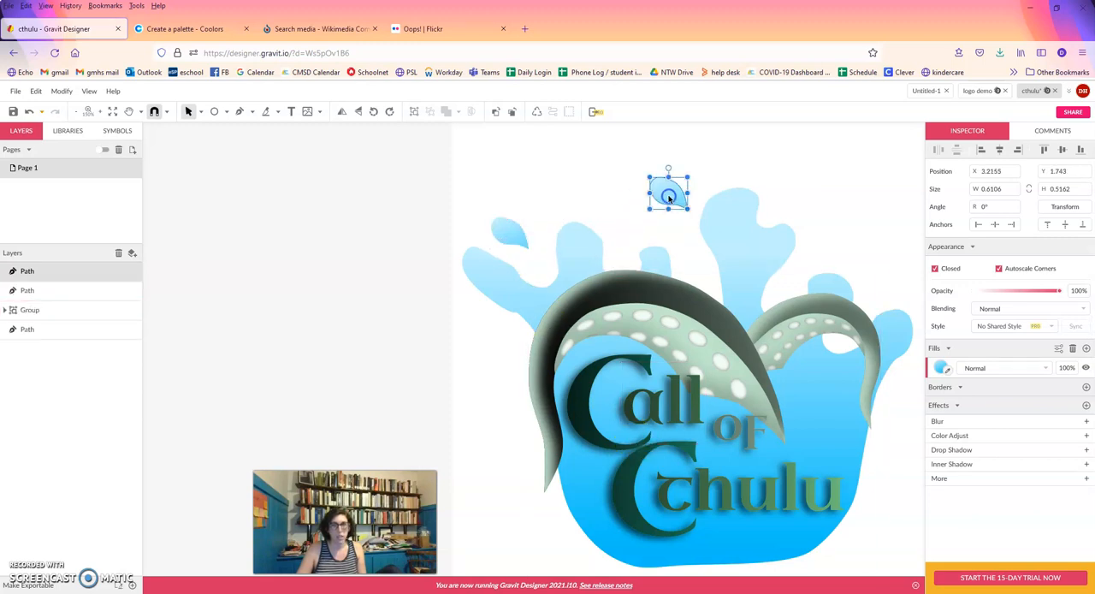
{"action": "right_click", "coordinate": [674, 192]}
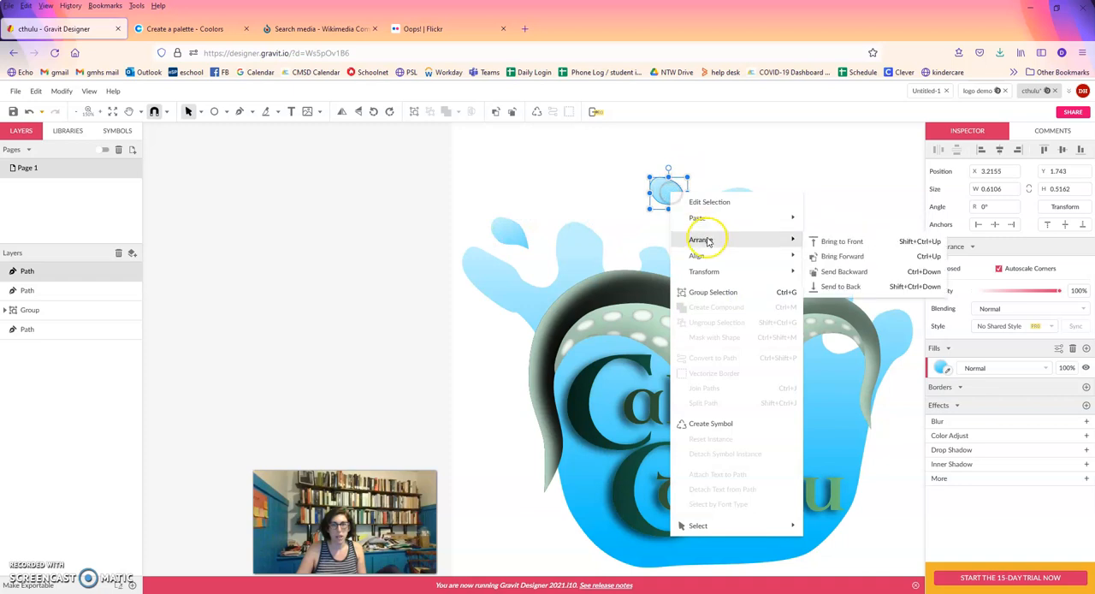
{"action": "mouse_move", "coordinate": [714, 270]}
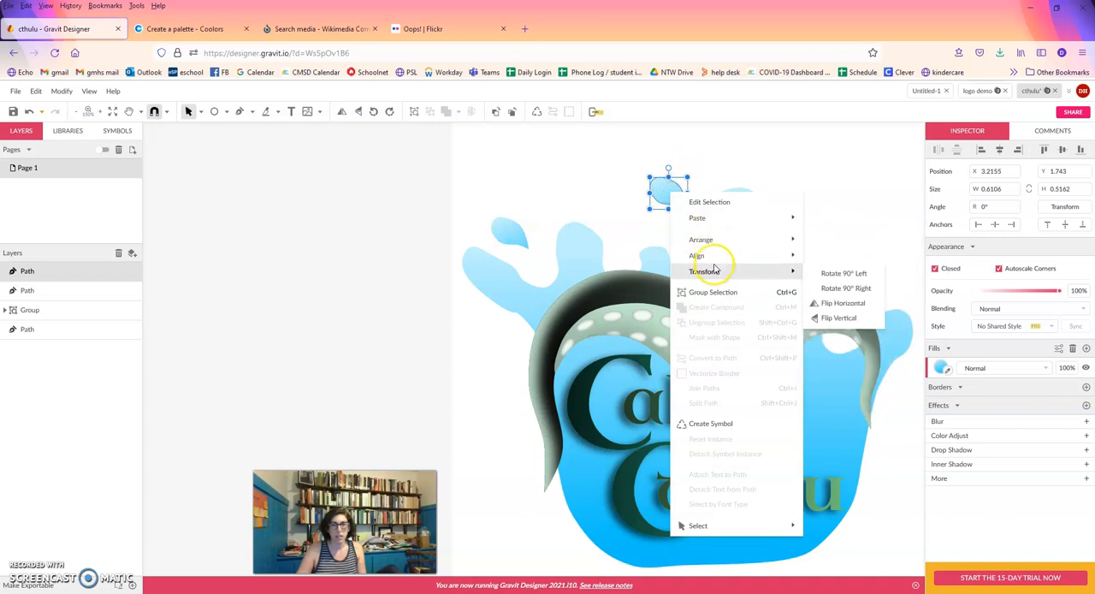
{"action": "left_click", "coordinate": [845, 303]}
{"action": "left_click_drag", "start_coordinate": [644, 181], "coordinate": [894, 283]}
Paste another copy of the water drop and place it beside the splash's second arm from the left.
{"action": "key", "text": "ctrl+v"}
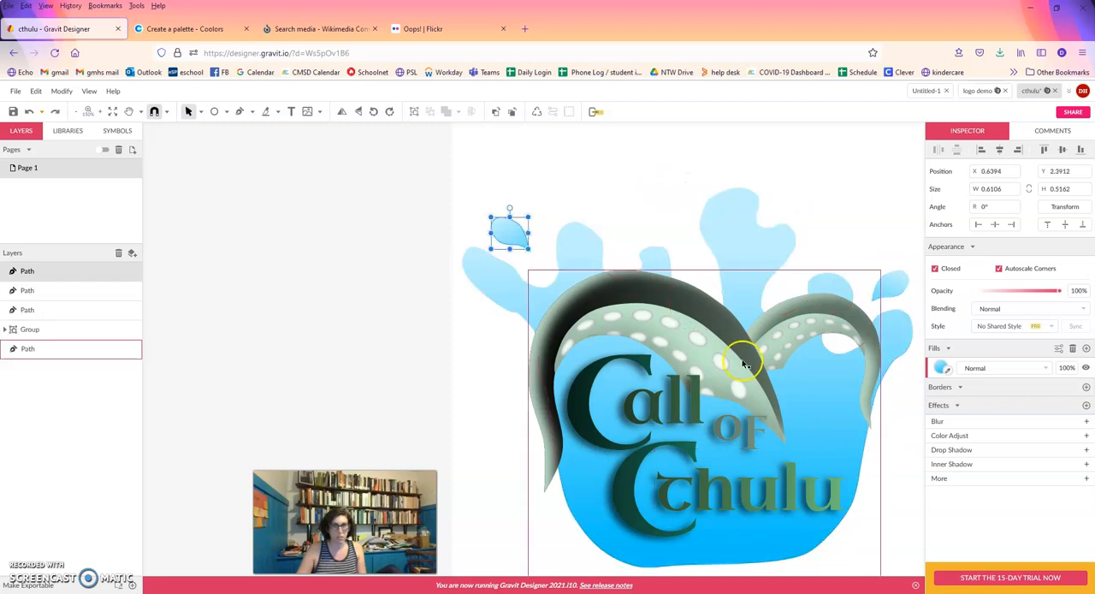
{"action": "left_click_drag", "start_coordinate": [577, 214], "coordinate": [623, 240]}
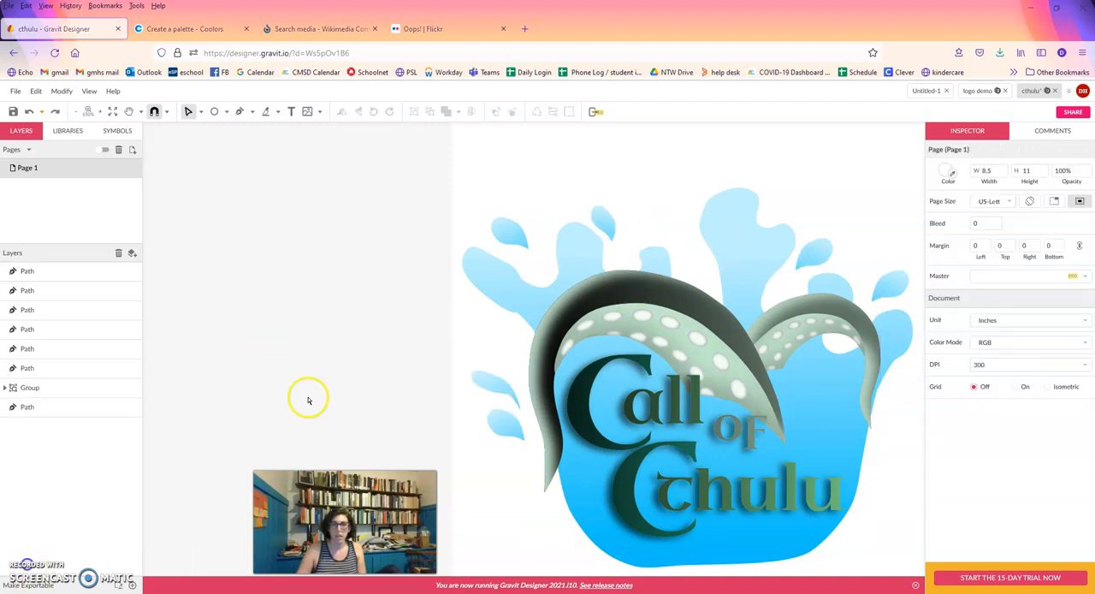
Reshape the water drop beside the splash's tallest arm into a longer, slimmer curved droplet by moving its points and smoothing its curve.
{"action": "left_click", "coordinate": [826, 250]}
{"action": "left_click_drag", "start_coordinate": [832, 242], "coordinate": [810, 261]}
{"action": "left_click", "coordinate": [807, 263]}
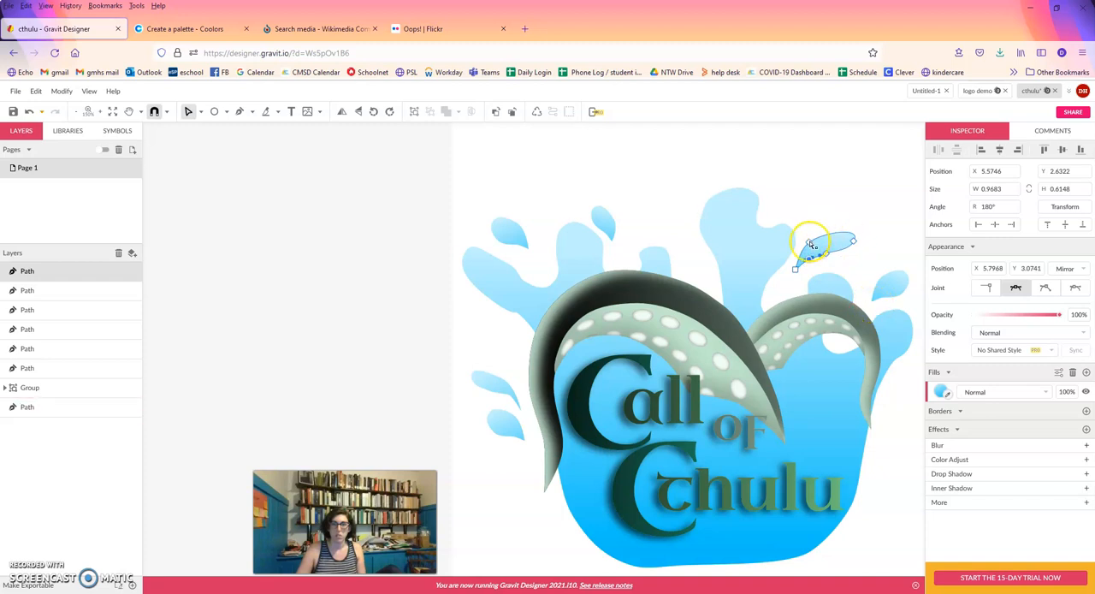
{"action": "left_click", "coordinate": [809, 244]}
{"action": "left_click", "coordinate": [833, 216]}
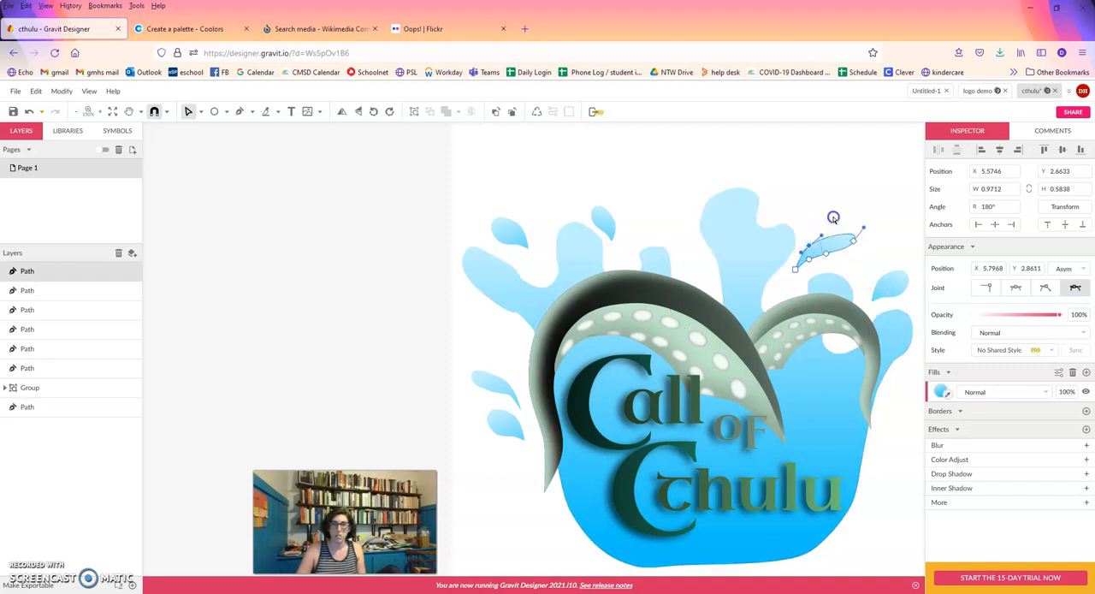
{"action": "left_click", "coordinate": [830, 244]}
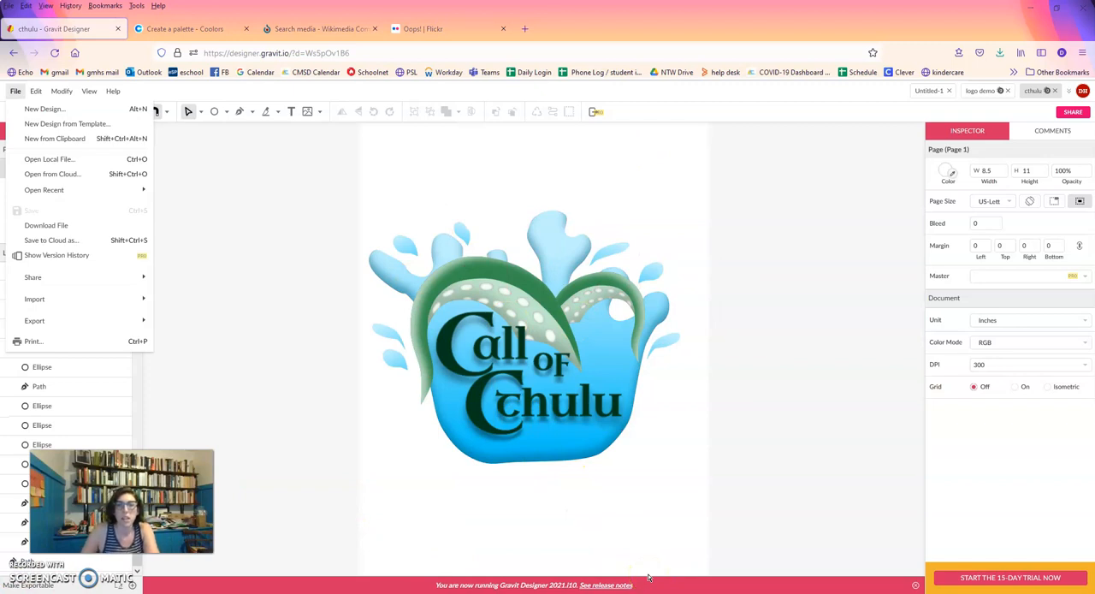
Export the finished logo as a Scalable Vector Graphics file, save cthulu.svg to disk, and dismiss the unsupported-features notice.
{"action": "left_click", "coordinate": [635, 567]}
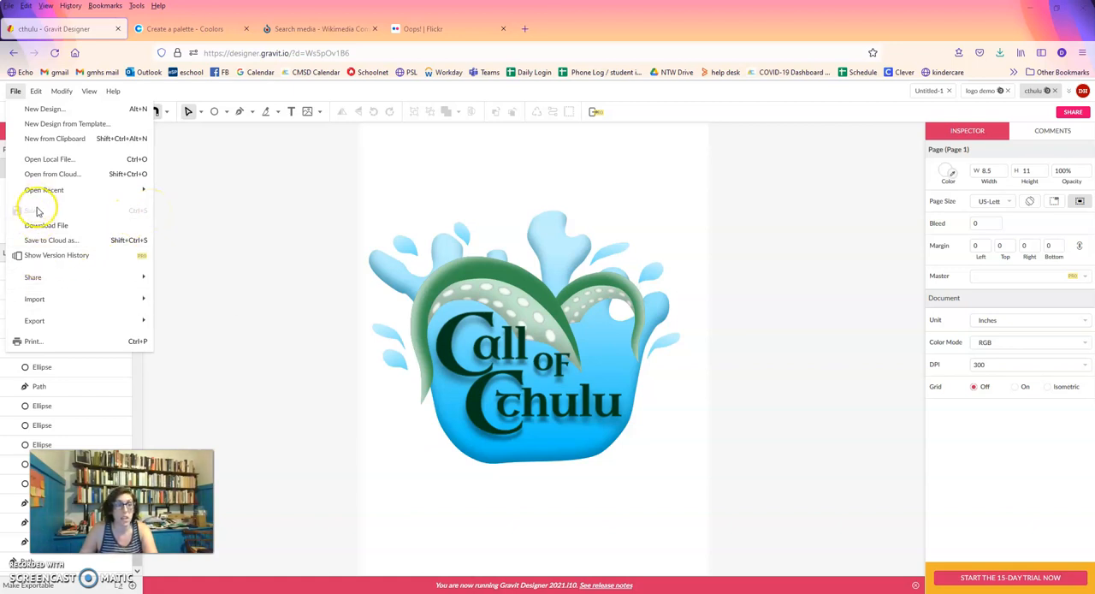
{"action": "mouse_move", "coordinate": [123, 322]}
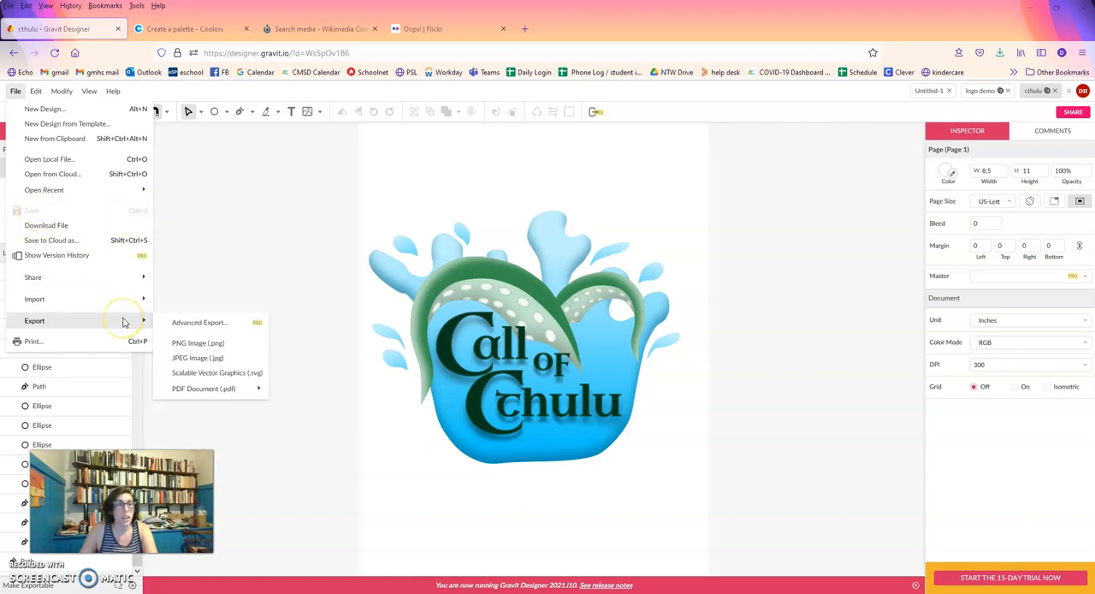
{"action": "left_click", "coordinate": [214, 380]}
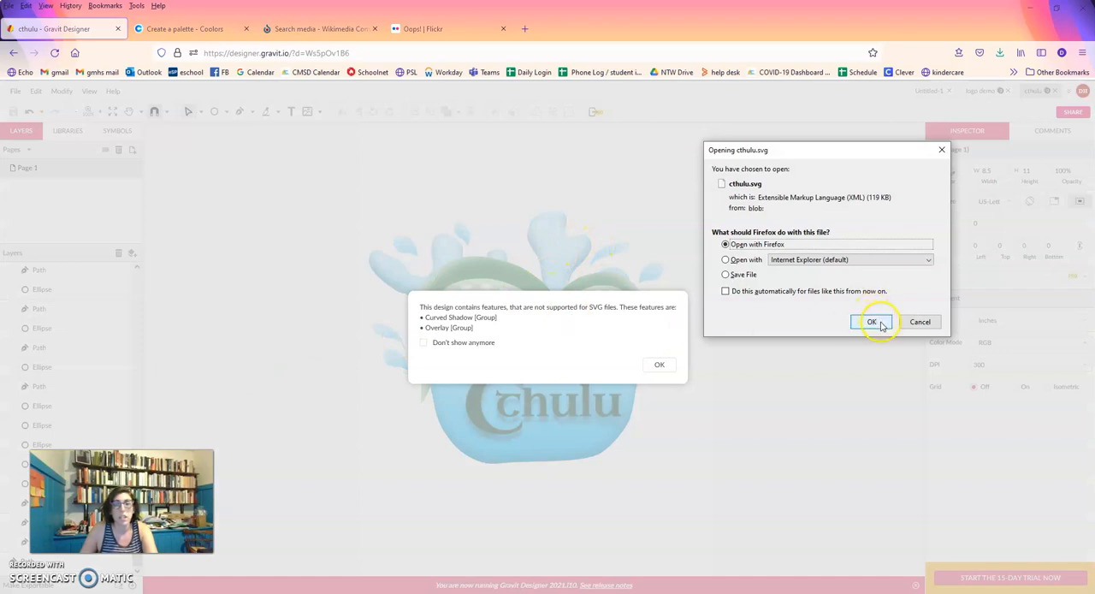
{"action": "left_click", "coordinate": [742, 274]}
{"action": "left_click", "coordinate": [871, 322]}
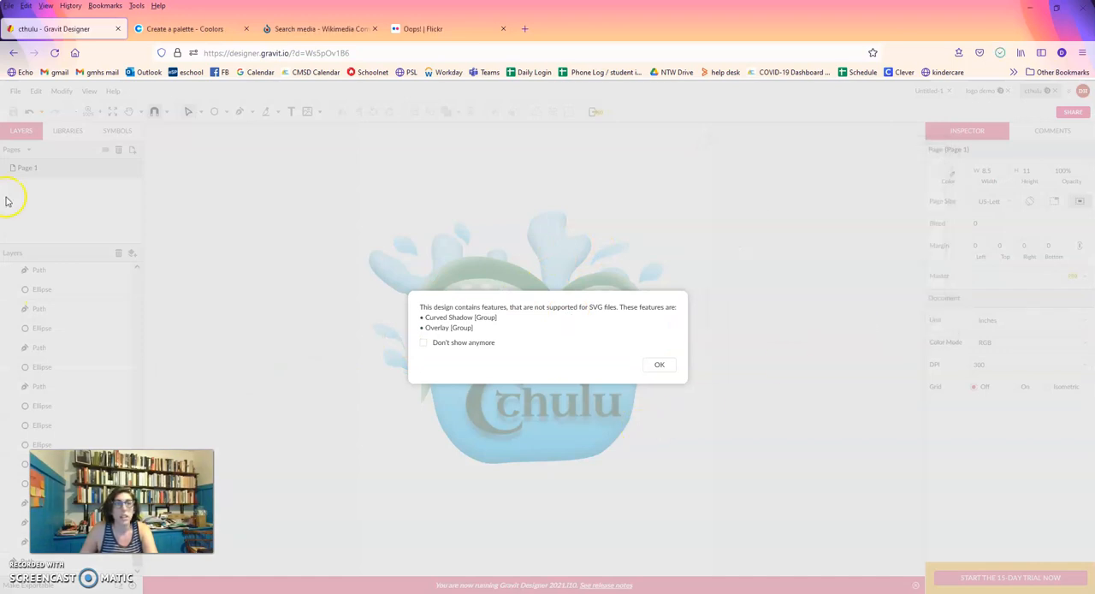
{"action": "left_click", "coordinate": [659, 365]}
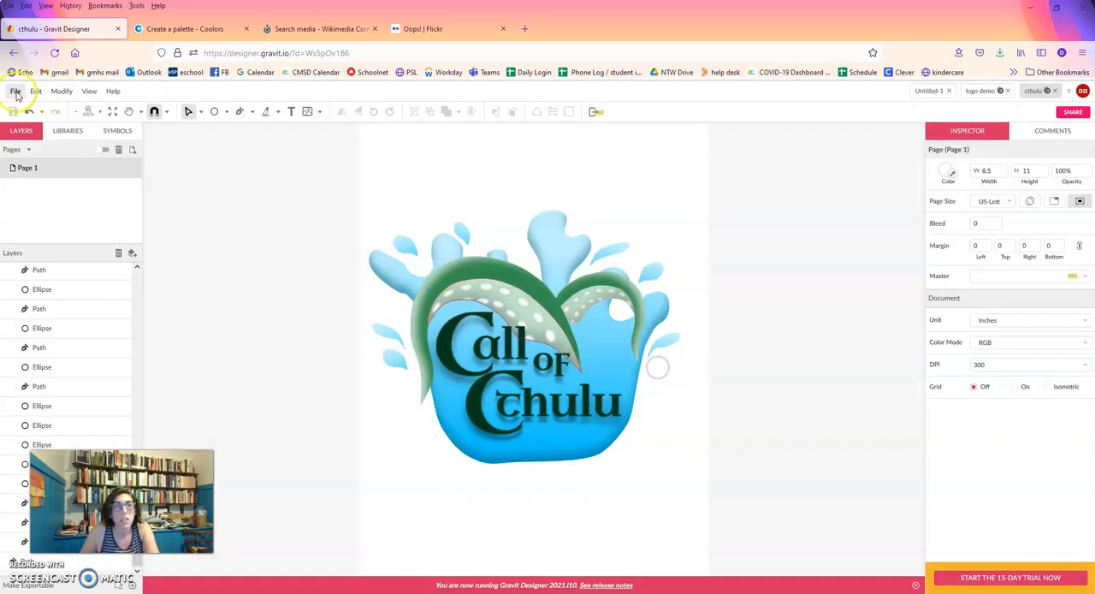
Export the logo as a PNG image.
{"action": "left_click", "coordinate": [16, 90]}
{"action": "mouse_move", "coordinate": [91, 318]}
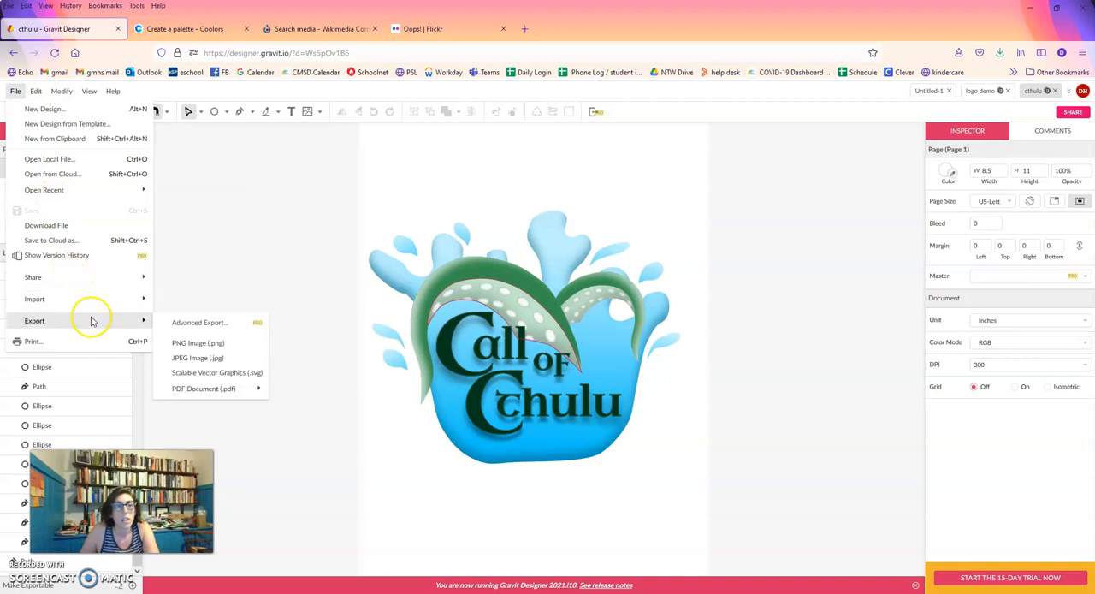
{"action": "left_click", "coordinate": [213, 346]}
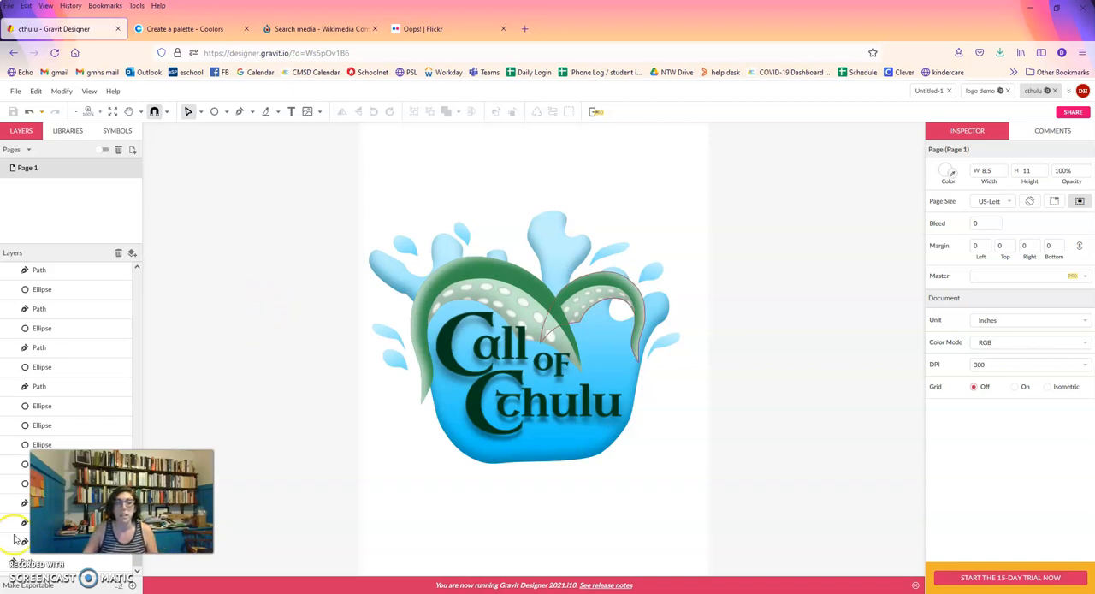
Open the exported cthulu.png from the Downloads folder in Photos and restore the viewer to a smaller window.
{"action": "left_click", "coordinate": [999, 53]}
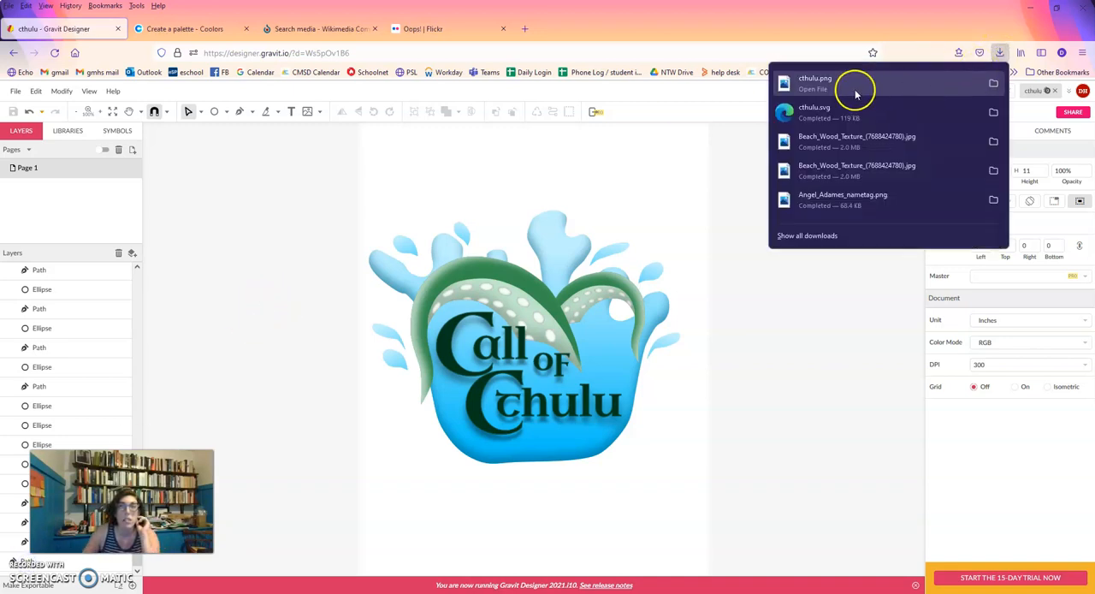
{"action": "left_click", "coordinate": [993, 83]}
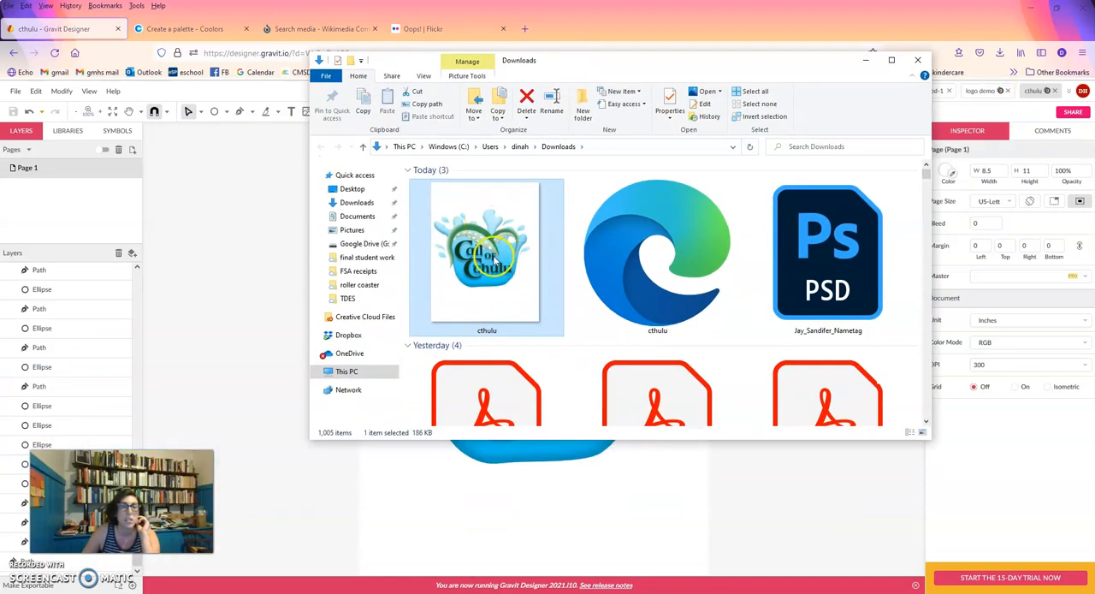
{"action": "double_click", "coordinate": [492, 257]}
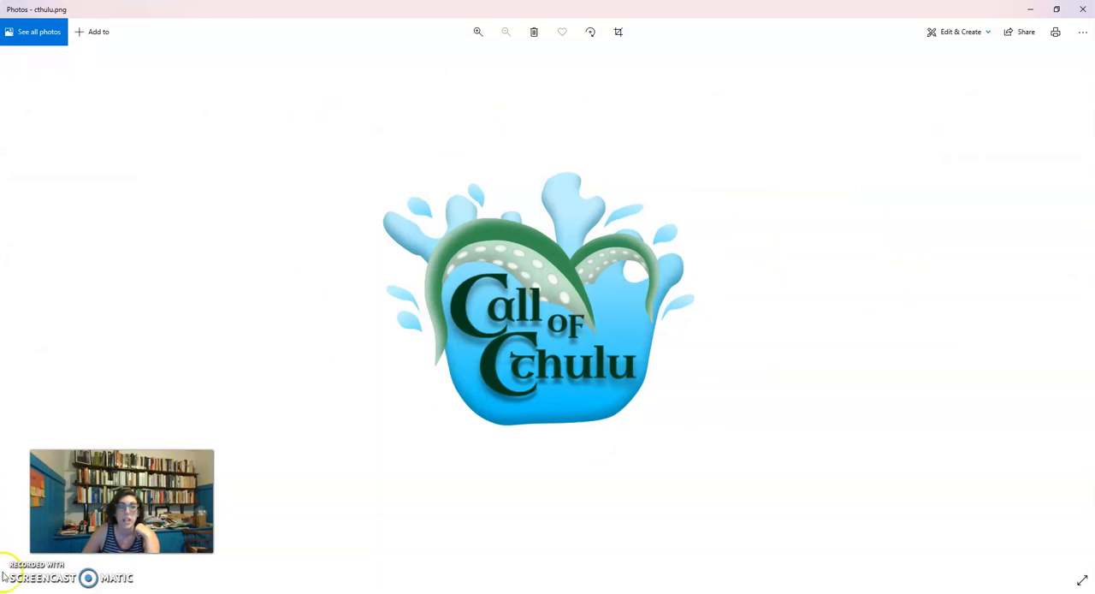
{"action": "key", "text": "super+Down"}
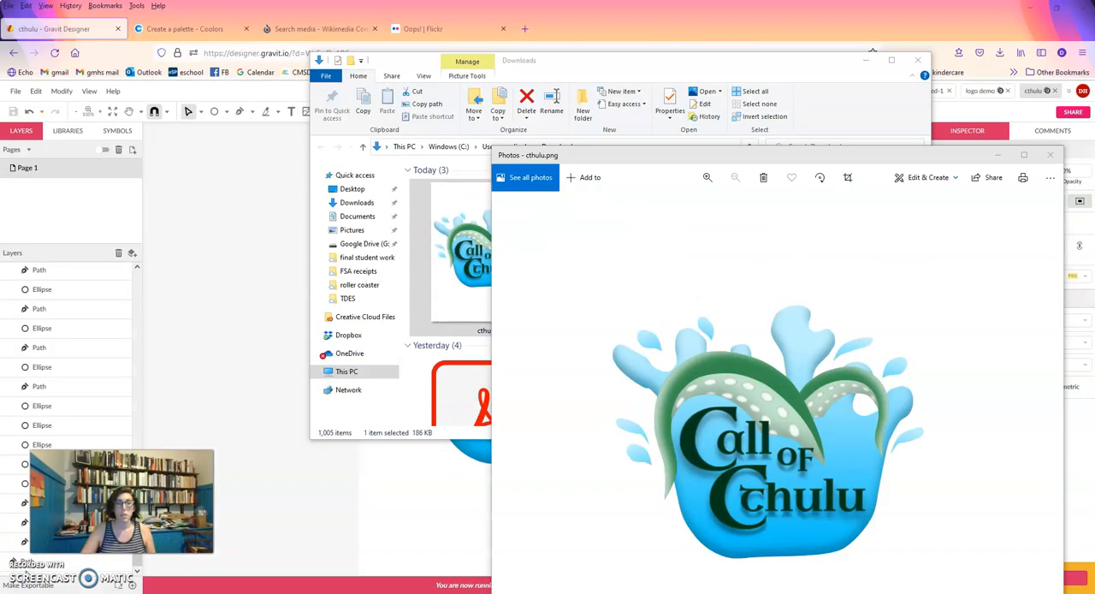